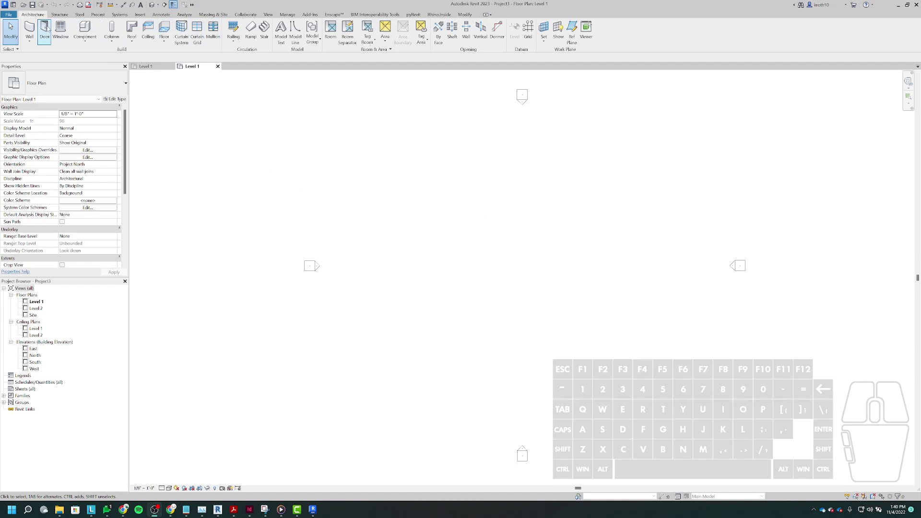
# Step: Draw a rectangle of walls as the building's outer boundary in the middle of the Level 1 floor plan
pyautogui.click(30, 31)
pyautogui.click(317, 25)
pyautogui.click(473, 241)
pyautogui.click(558, 315)
# Step: Draw one vertical and one horizontal interior wall through the rectangle's middle, dividing it into four equal spaces
pyautogui.click(309, 25)
pyautogui.click(516, 240)
pyautogui.click(515, 314)
pyautogui.click(473, 278)
pyautogui.click(562, 278)
pyautogui.press('Escape')
pyautogui.press('Escape')
pyautogui.scroll(4, 552, 275)
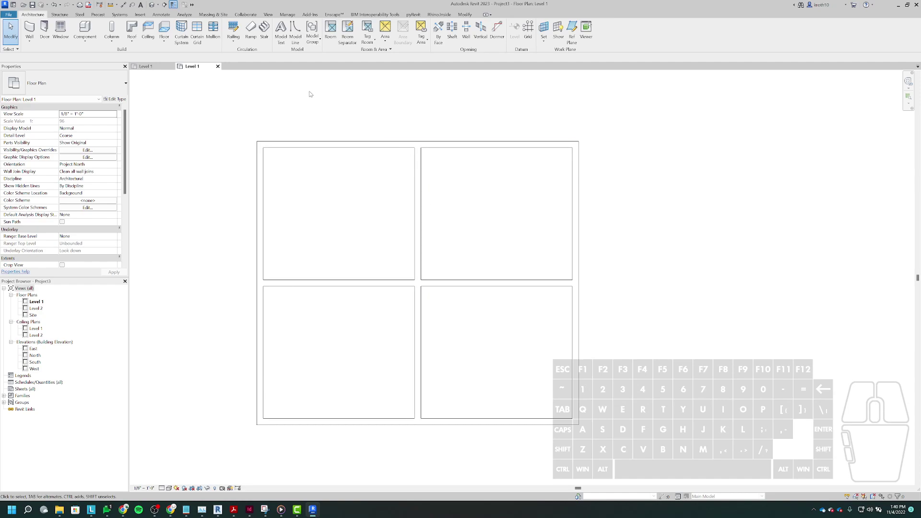
# Step: Place a tagged room in each of the four enclosed spaces, working row by row from the upper-left space
pyautogui.click(331, 33)
pyautogui.click(335, 214)
pyautogui.click(498, 213)
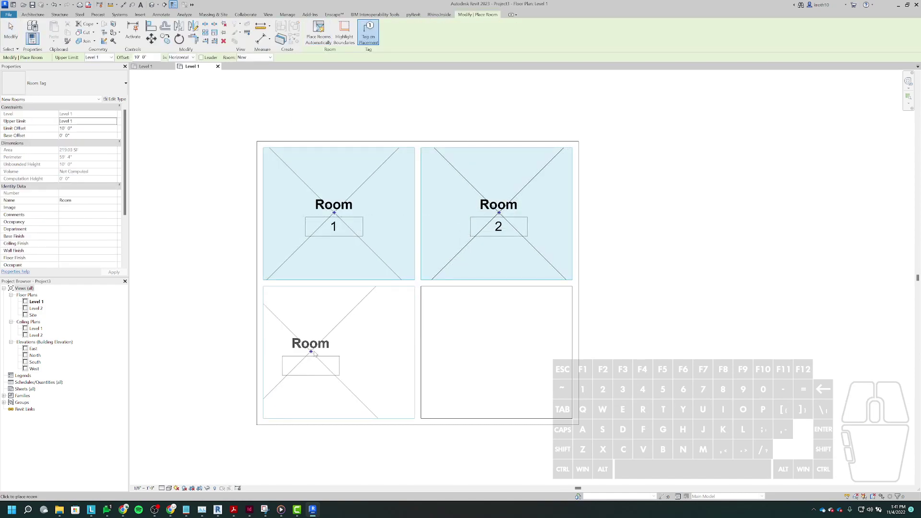
pyautogui.click(334, 350)
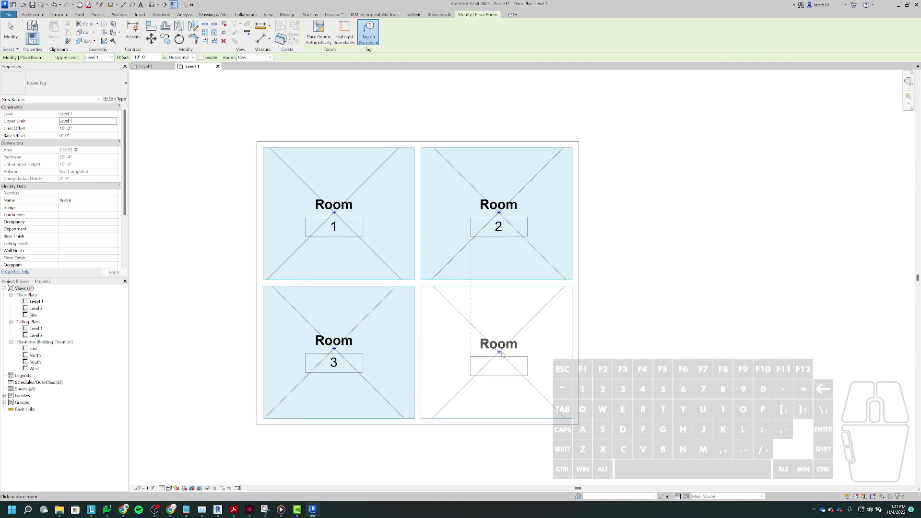
pyautogui.click(500, 352)
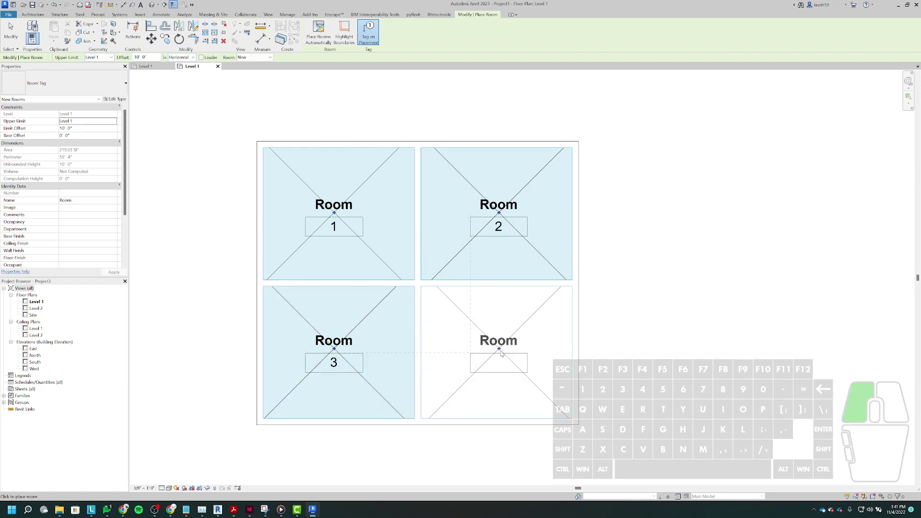
pyautogui.press('Escape')
pyautogui.press('Escape')
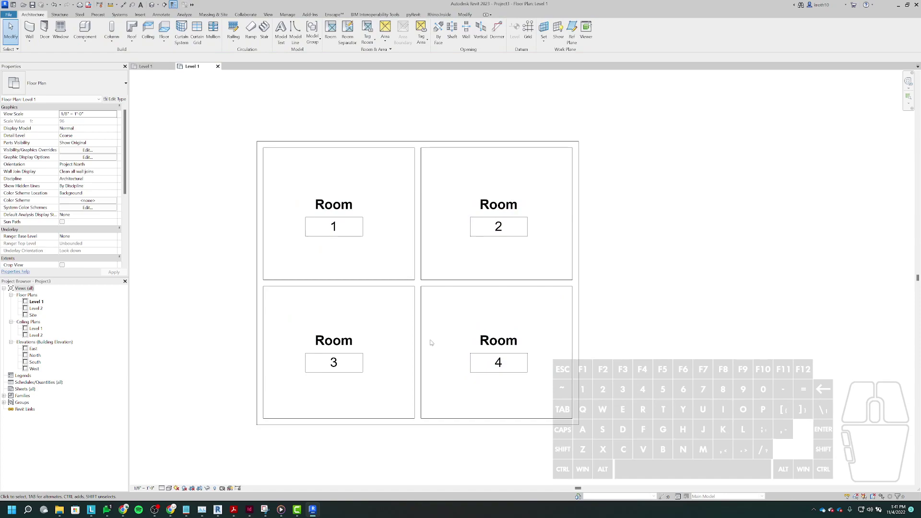
# Step: Set the upper-left room's number to 100 and the upper-right room's number to 101
pyautogui.press('Tab')
pyautogui.click(382, 150)
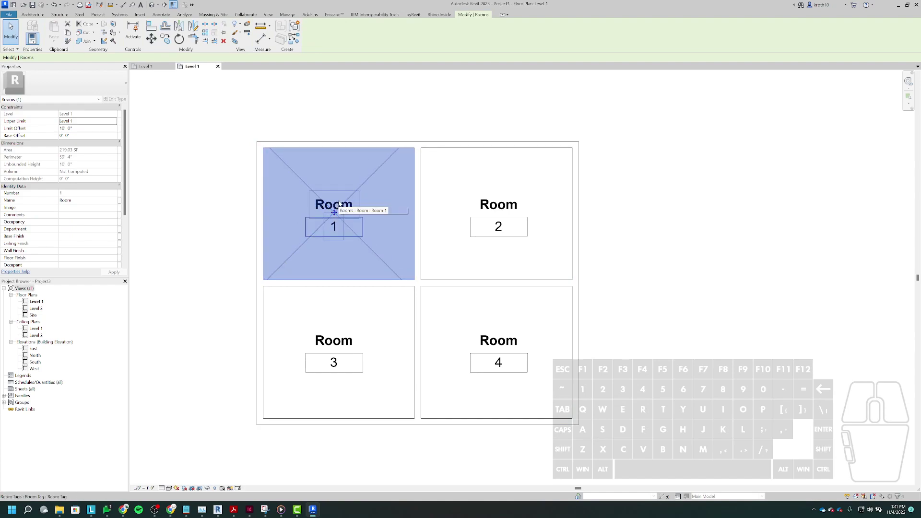
pyautogui.click(74, 193)
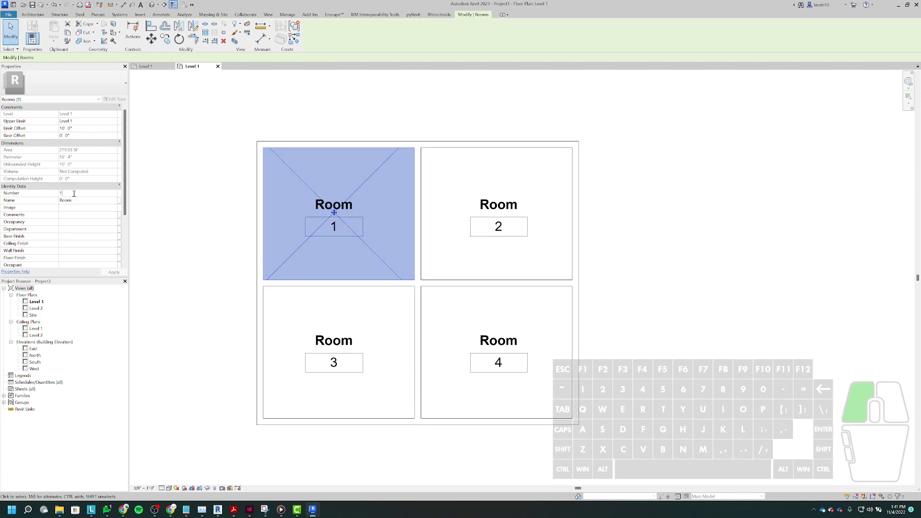
pyautogui.write('00')
pyautogui.click(481, 158)
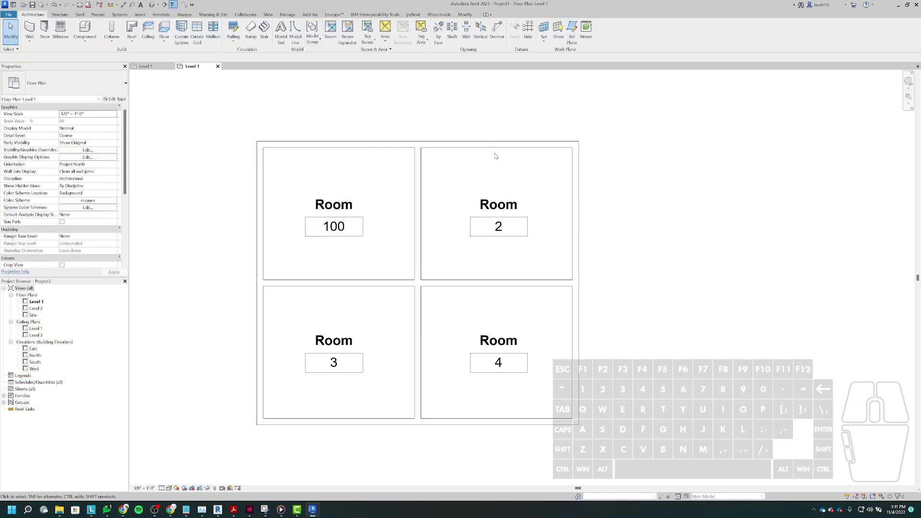
pyautogui.click(497, 177)
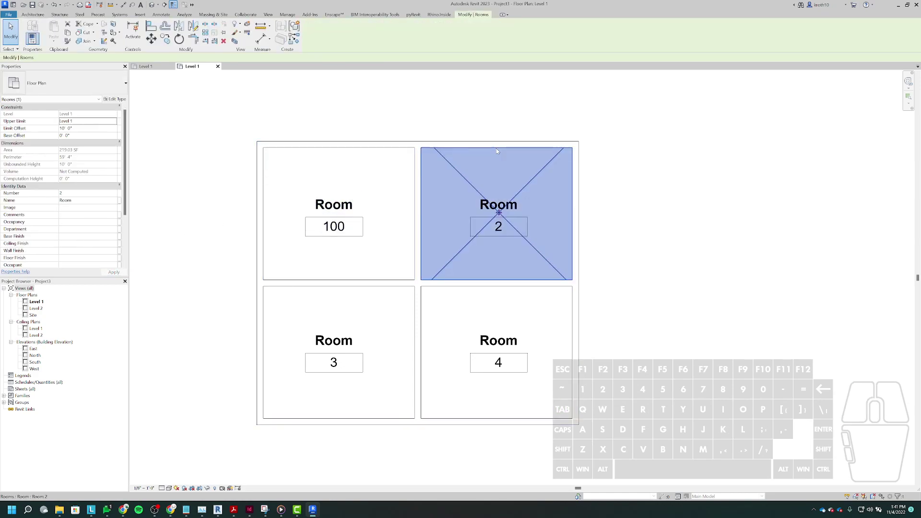
pyautogui.doubleClick(83, 195)
pyautogui.write('101')
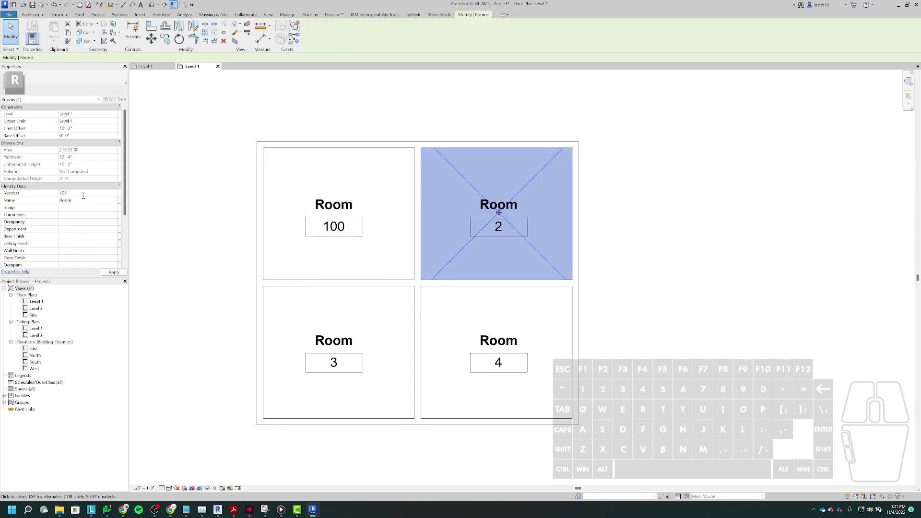
pyautogui.click(206, 280)
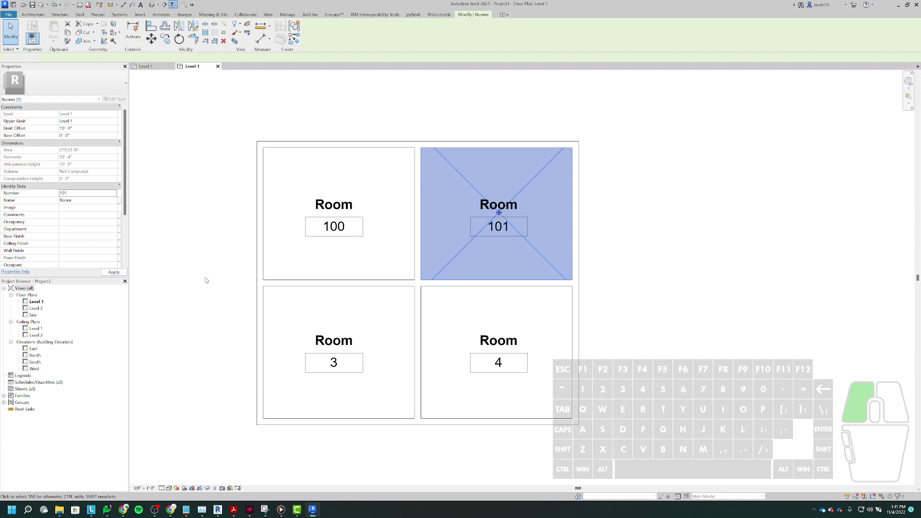
# Step: Set the lower-left room's number to 102 and the lower-right room's number to 103
pyautogui.click(371, 290)
pyautogui.click(76, 188)
pyautogui.click(78, 188)
pyautogui.doubleClick(80, 186)
pyautogui.write('102')
pyautogui.click(466, 289)
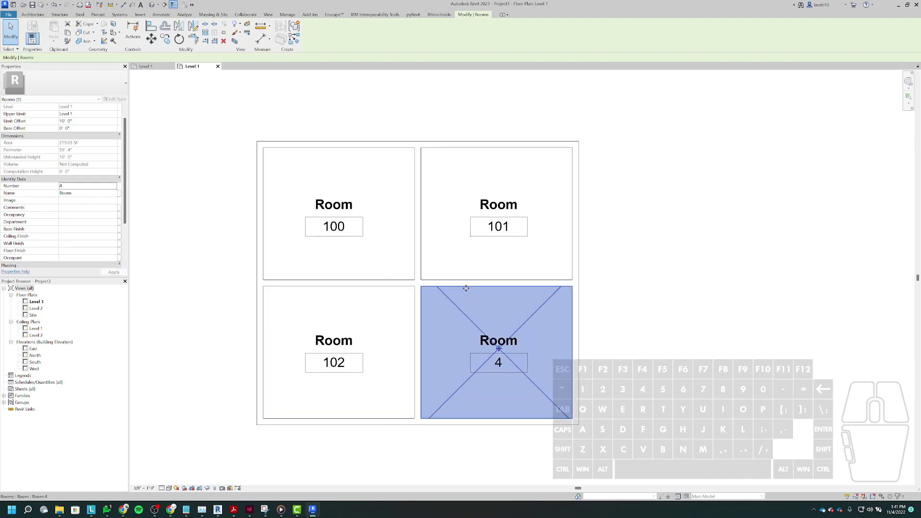
pyautogui.doubleClick(70, 187)
pyautogui.write('103')
pyautogui.click(672, 205)
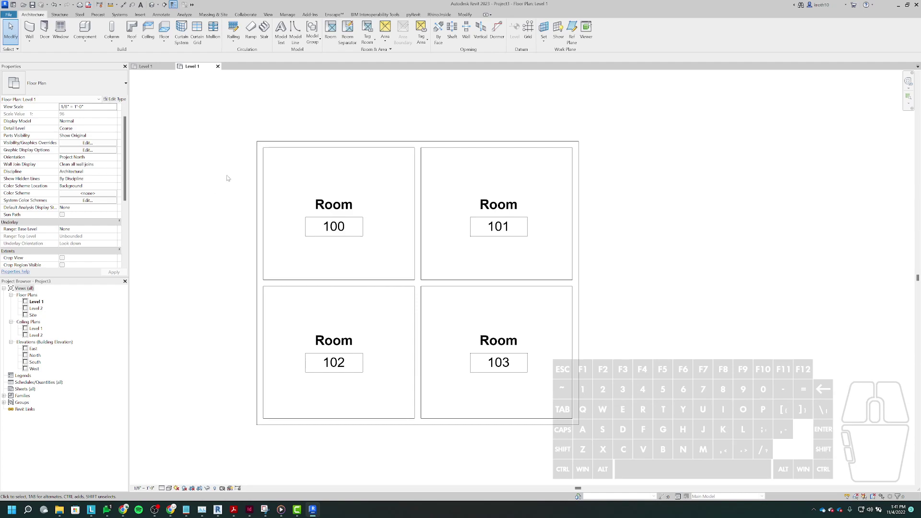
# Step: Review the identity data properties of room 100 and start creating a new project parameter
pyautogui.press('Tab')
pyautogui.press('Tab')
pyautogui.click(264, 165)
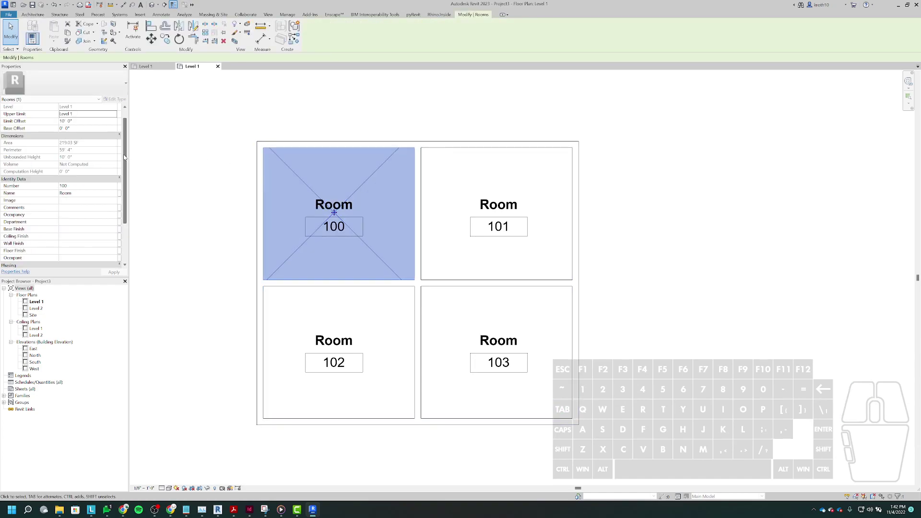
pyautogui.scroll(-3, 37, 158)
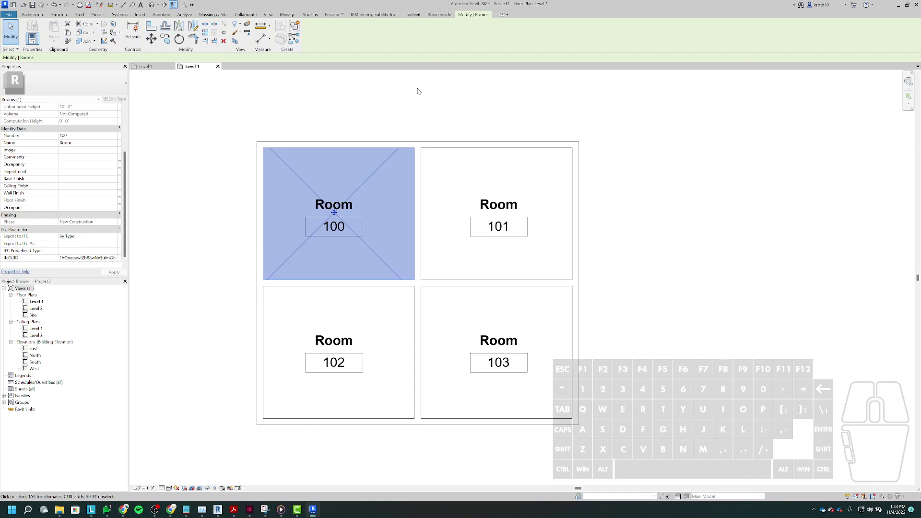
pyautogui.click(289, 15)
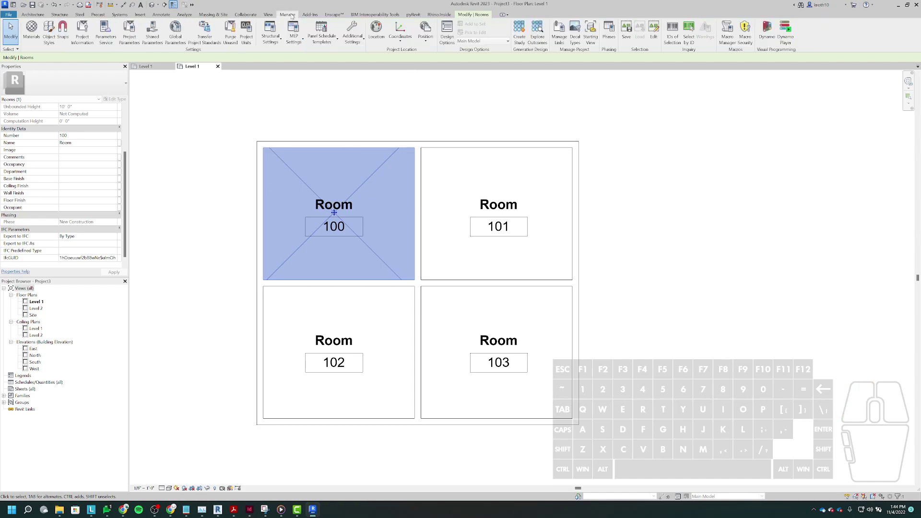
pyautogui.click(133, 38)
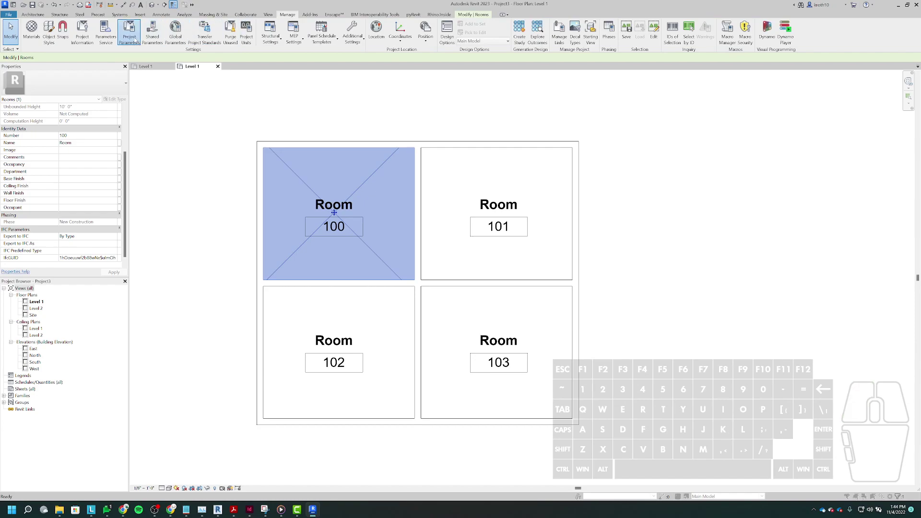
pyautogui.moveTo(433, 187); pyautogui.dragTo(207, 132)
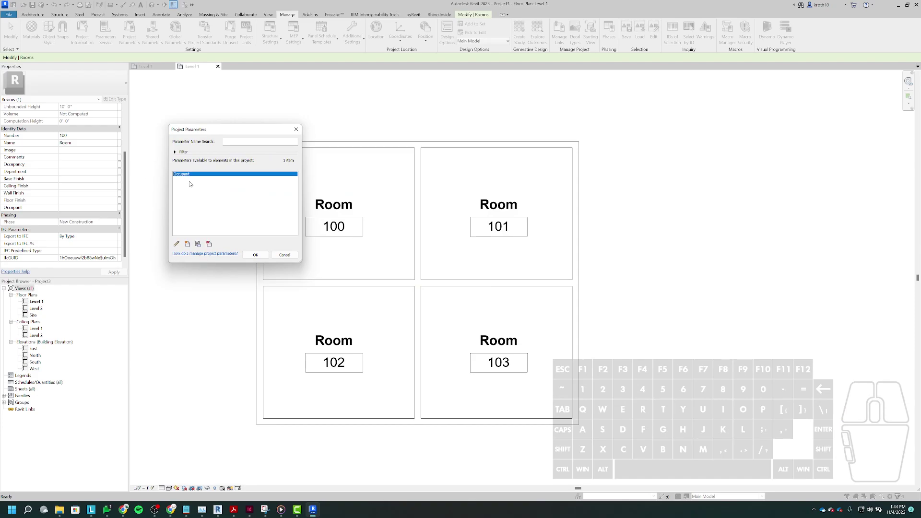
pyautogui.click(187, 243)
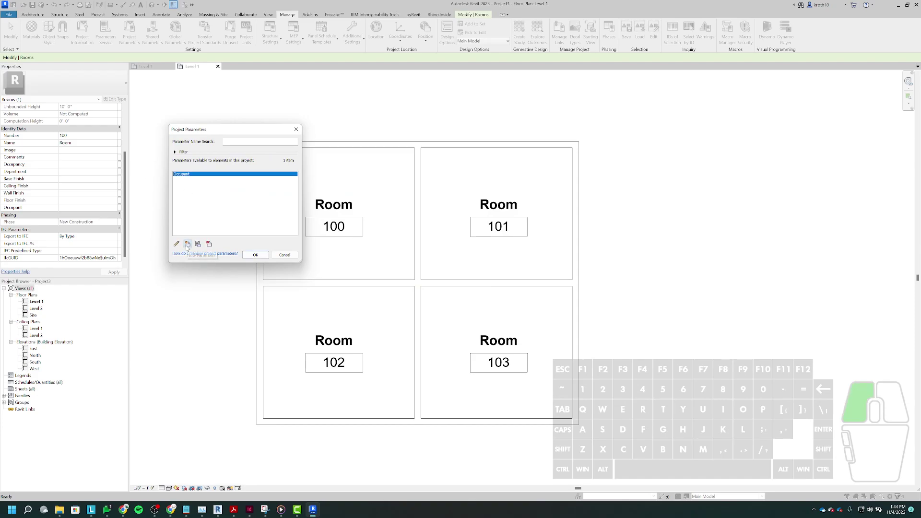
pyautogui.moveTo(498, 118); pyautogui.dragTo(442, 108)
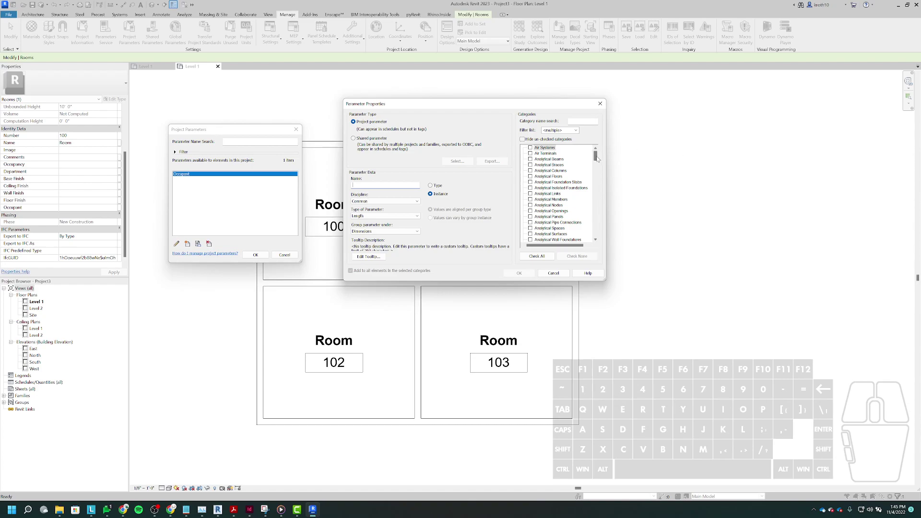
# Step: Assign the new project parameter to the Rooms category and name it Wall Finish - North
pyautogui.moveTo(597, 159); pyautogui.dragTo(595, 214)
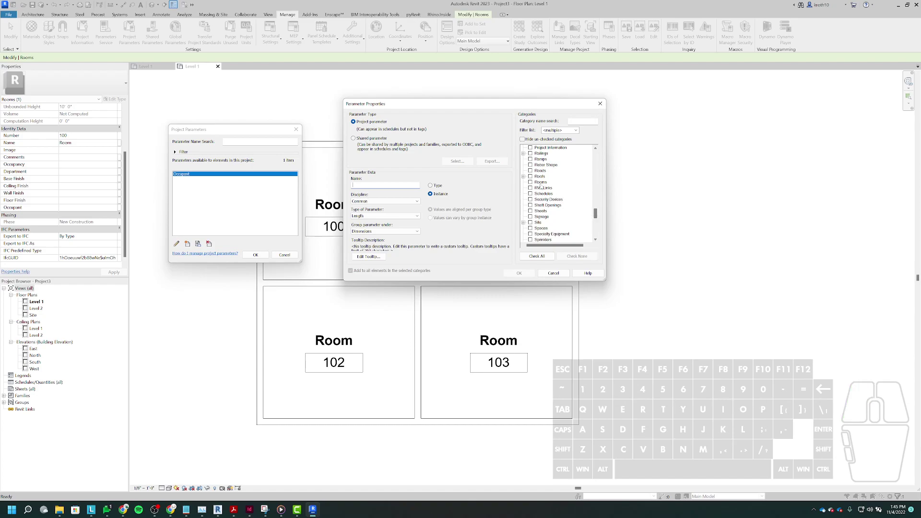
pyautogui.click(530, 182)
pyautogui.write('Wall F')
pyautogui.write('inish - North')
pyautogui.moveTo(406, 185); pyautogui.dragTo(326, 185)
# Step: Make the Wall Finish - North parameter a Text type grouped under Identity Data, and add it to the project
pyautogui.click(382, 216)
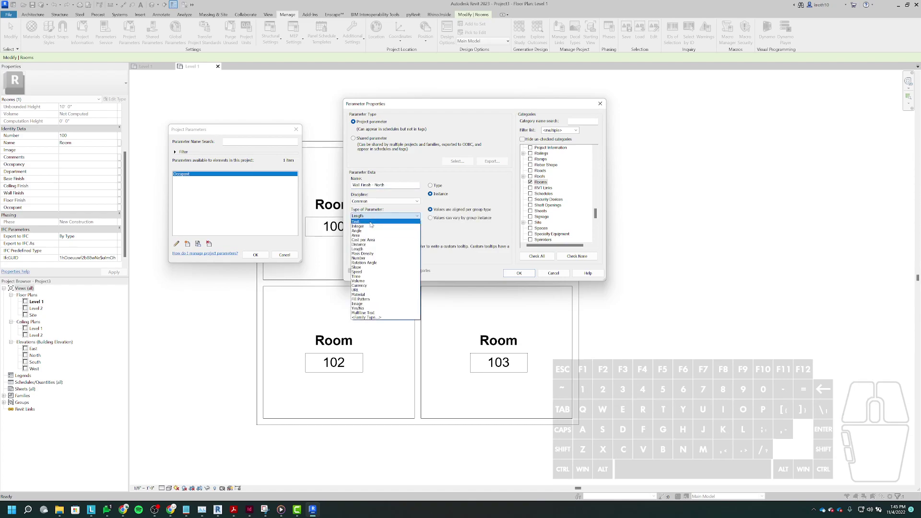
pyautogui.click(371, 222)
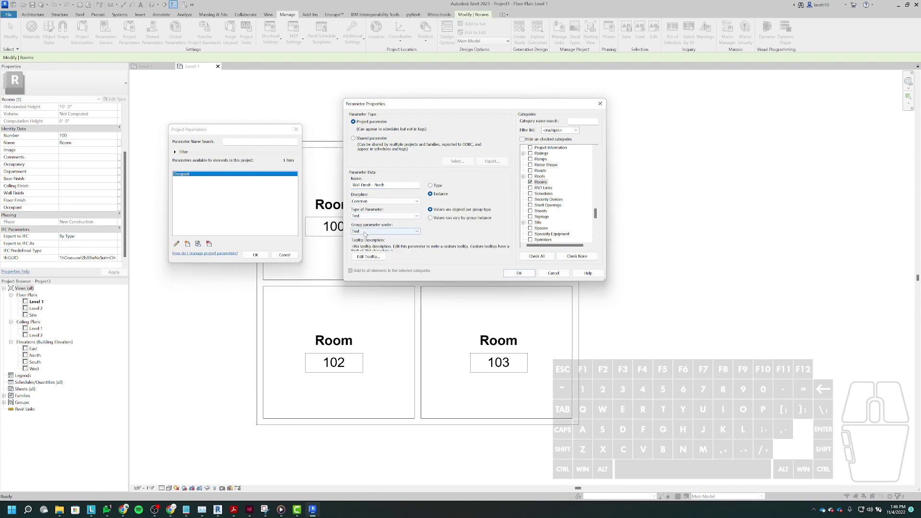
pyautogui.click(364, 232)
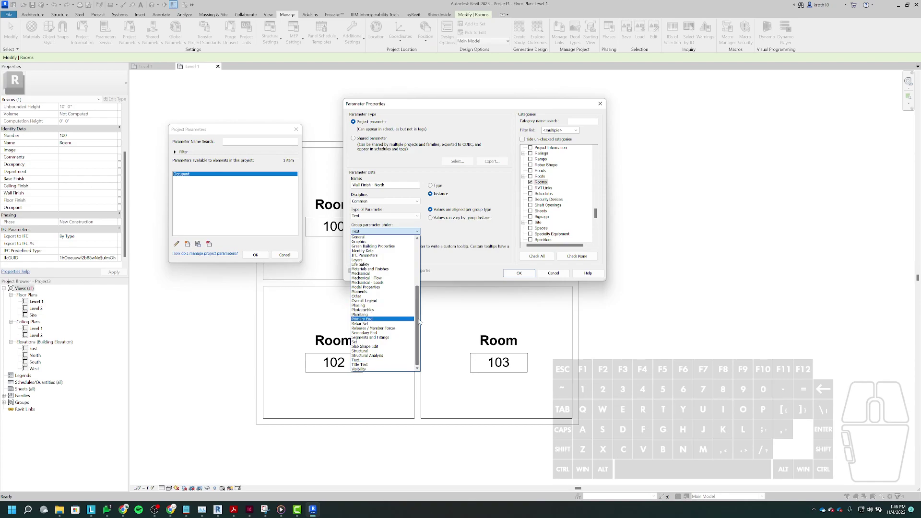
pyautogui.click(370, 251)
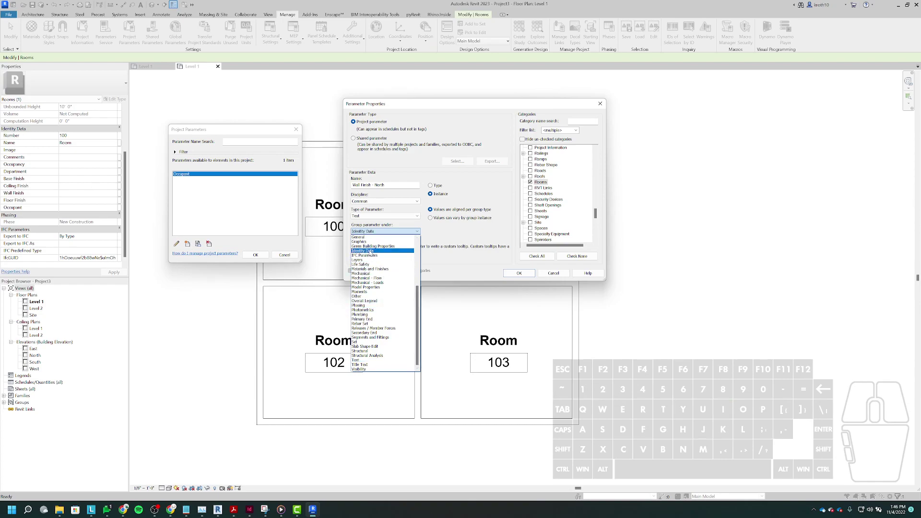
pyautogui.click(370, 250)
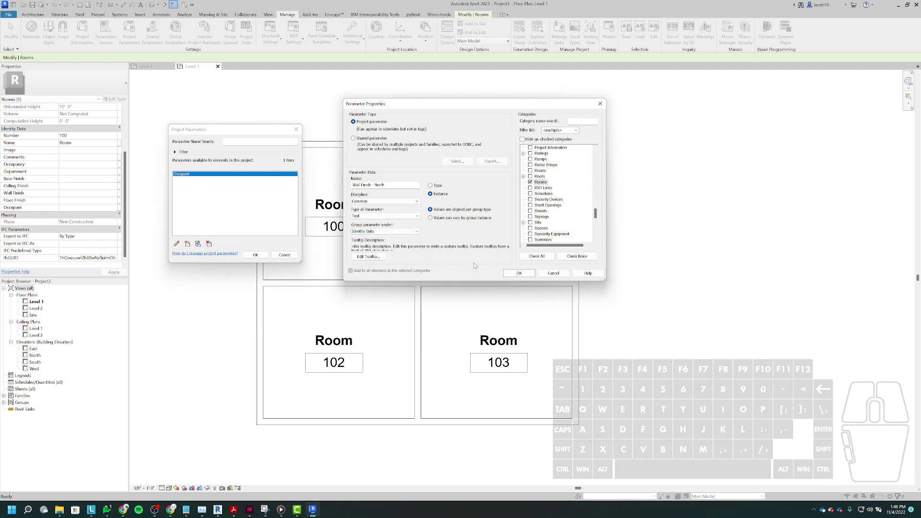
pyautogui.click(519, 273)
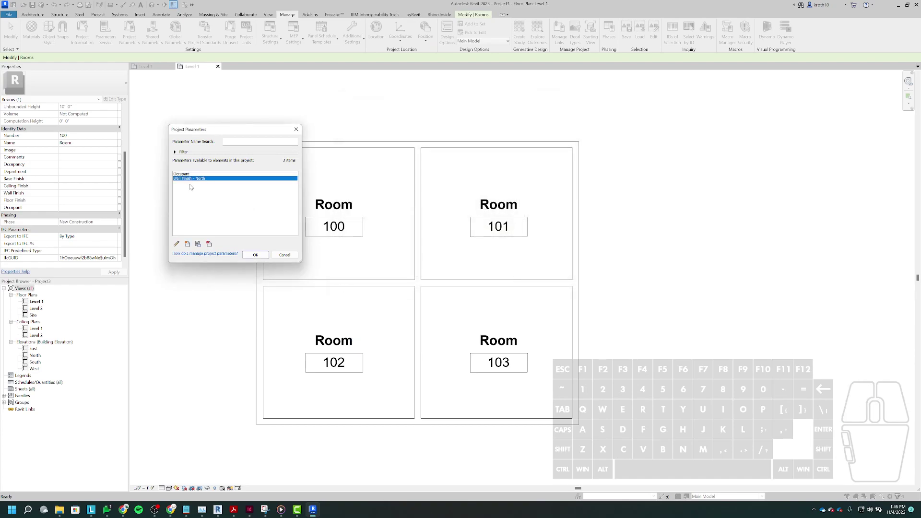
pyautogui.click(256, 254)
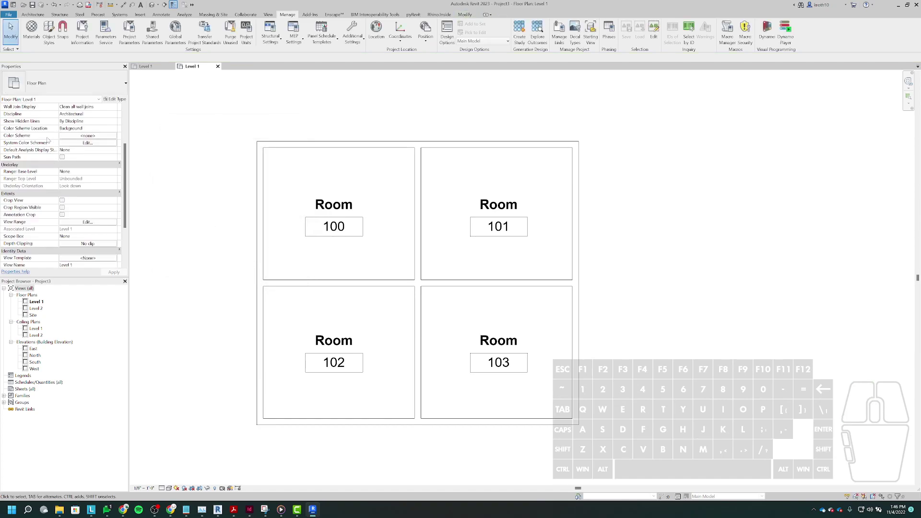
# Step: Select room 100 and start a second new project parameter named Wall Finish - South
pyautogui.click(294, 151)
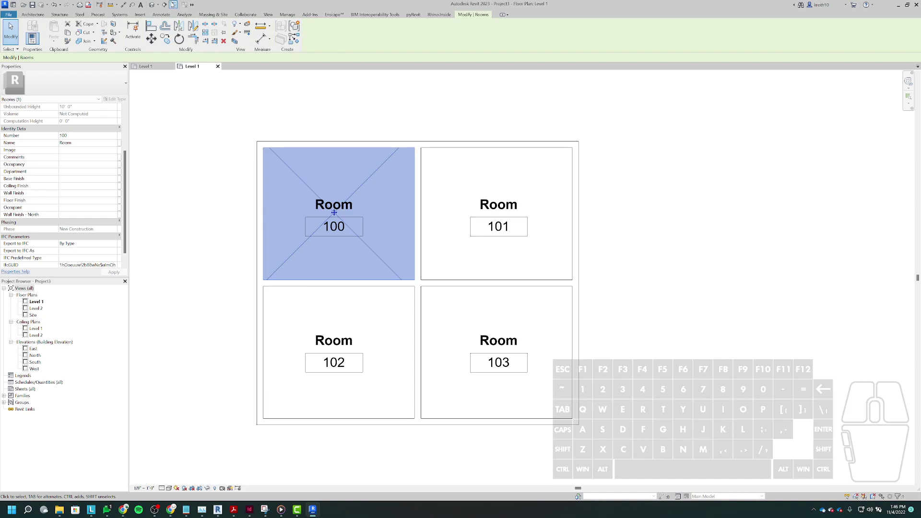
pyautogui.click(287, 14)
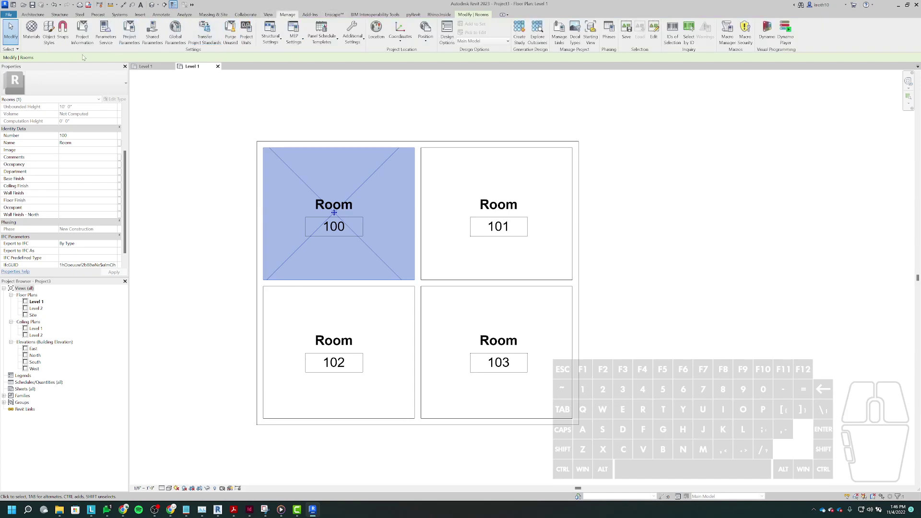
pyautogui.click(129, 32)
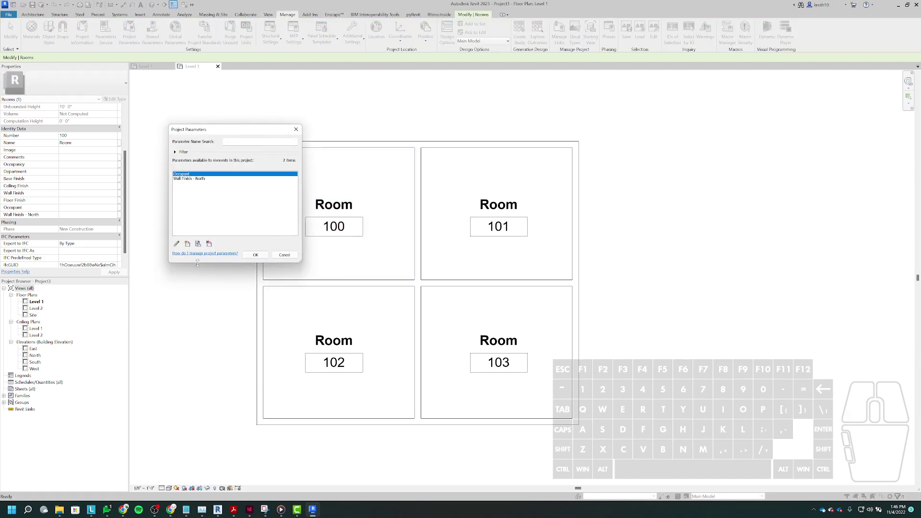
pyautogui.click(187, 244)
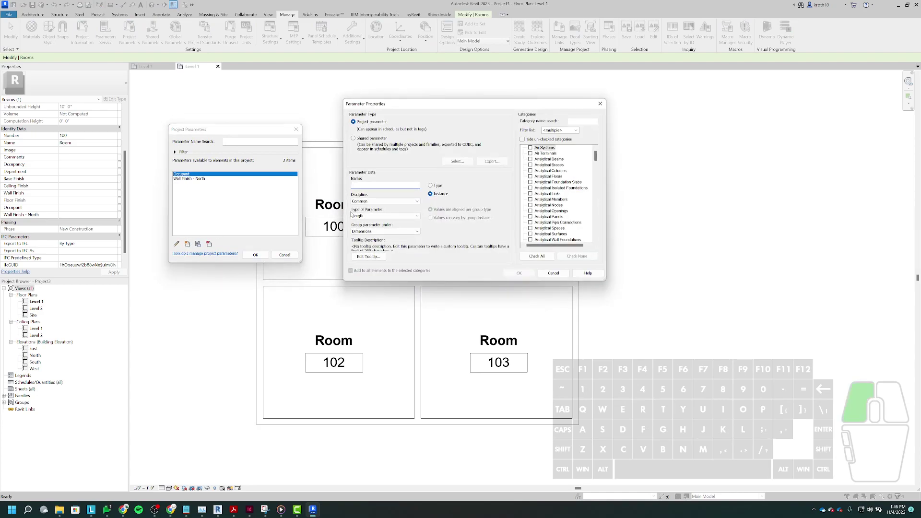
pyautogui.write('WAl')
pyautogui.press('BackSpace')
pyautogui.press('BackSpace')
pyautogui.press('BackSpace')
pyautogui.write('Wall Finish - North')
pyautogui.press('BackSpace')
pyautogui.press('BackSpace')
pyautogui.write('So')
# Step: Make the Wall Finish - South parameter a Text type grouped under Identity Data, and assign it to the Rooms category
pyautogui.click(384, 216)
pyautogui.click(360, 220)
pyautogui.click(365, 231)
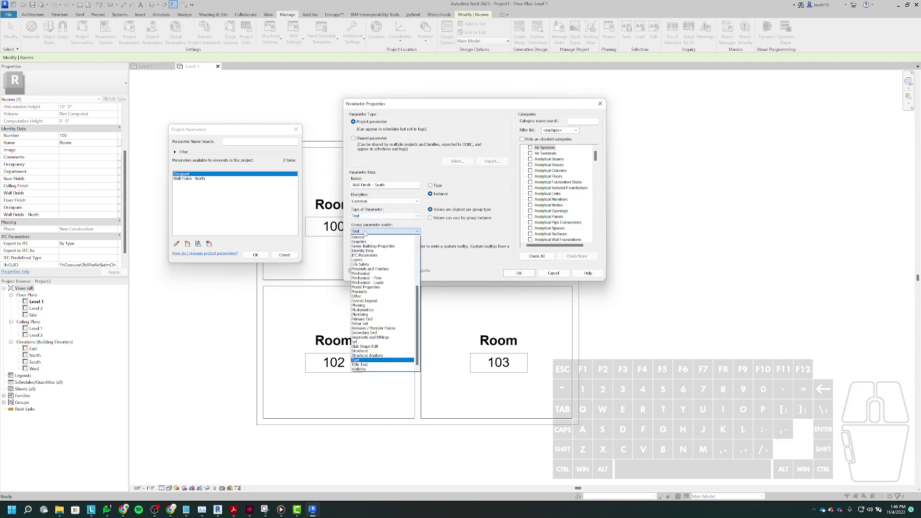
pyautogui.press('i')
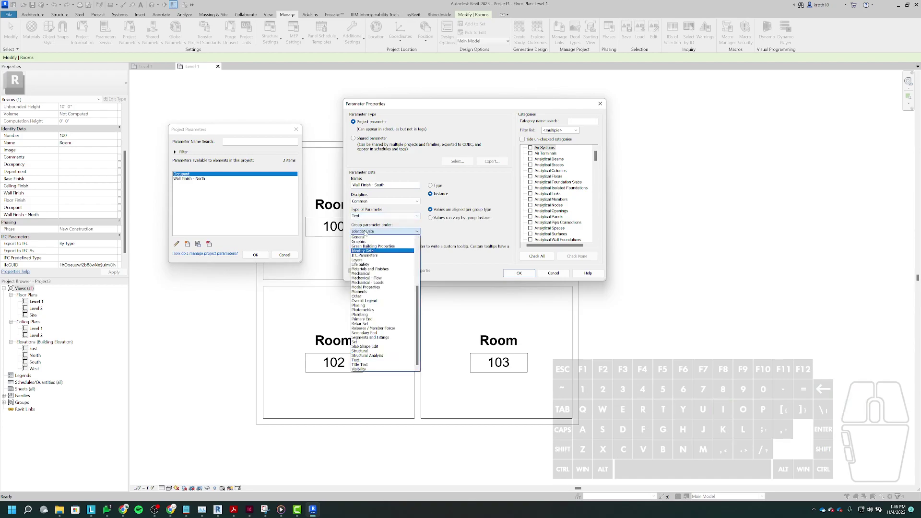
pyautogui.click(367, 250)
pyautogui.moveTo(596, 156); pyautogui.dragTo(600, 211)
pyautogui.click(531, 205)
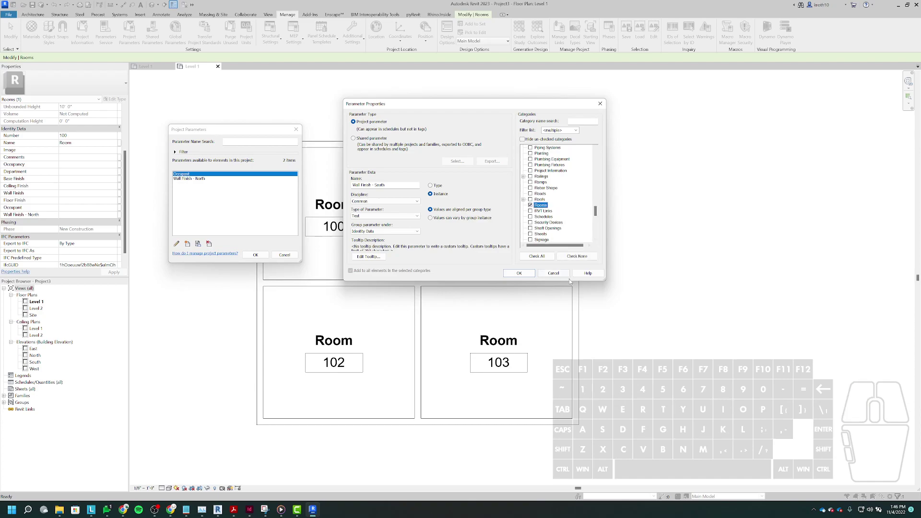
# Step: Finish adding the Wall Finish - South parameter and start a new project parameter named Wall Finish - East
pyautogui.click(519, 273)
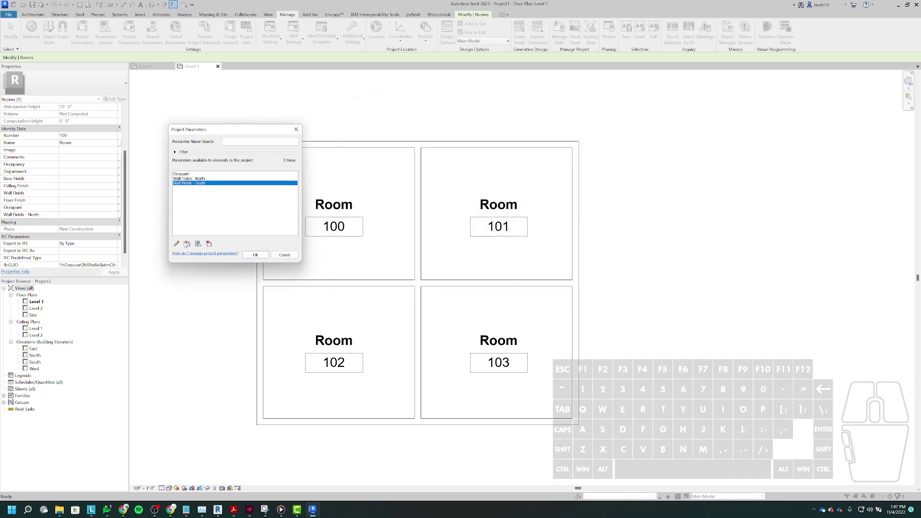
pyautogui.click(188, 244)
pyautogui.write('Wall')
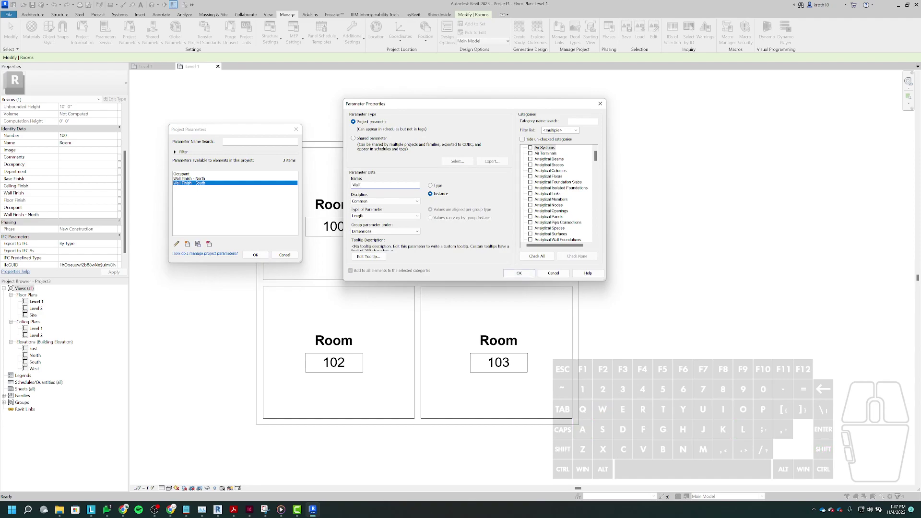
pyautogui.write(' Finish - East')
# Step: Make Wall Finish - East a Text parameter grouped under Identity Data, and add it to the Rooms category
pyautogui.click(377, 217)
pyautogui.click(370, 224)
pyautogui.click(385, 232)
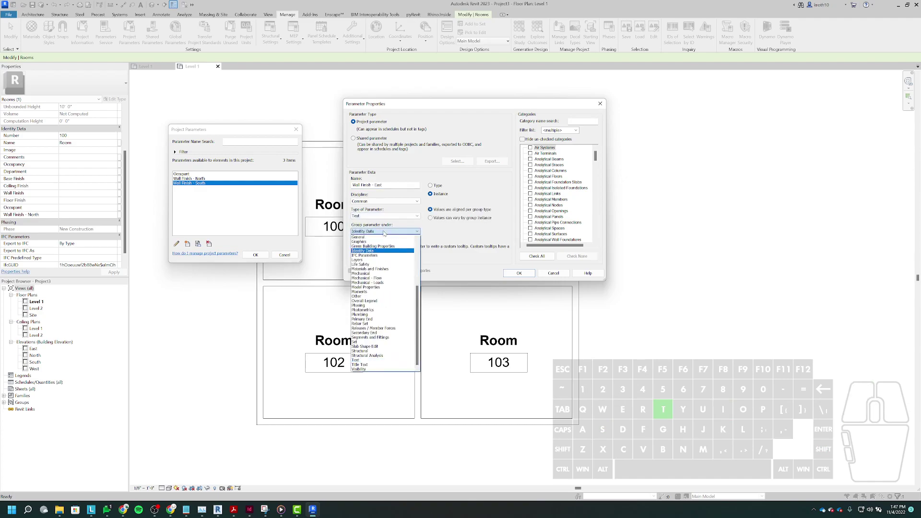
pyautogui.click(363, 250)
pyautogui.moveTo(595, 157); pyautogui.dragTo(591, 217)
pyautogui.click(530, 176)
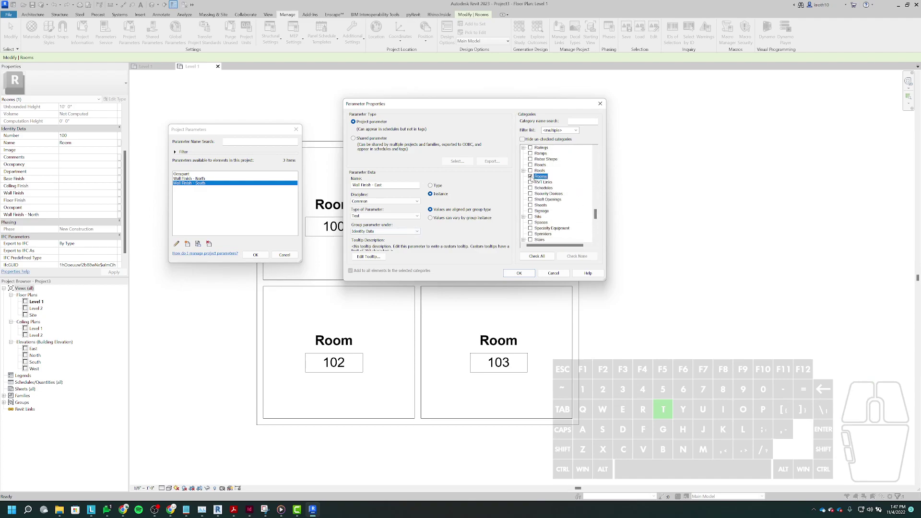
pyautogui.click(519, 273)
# Step: Create a new project parameter named Wall Finish - West as a Text type grouped under Identity Data
pyautogui.click(187, 245)
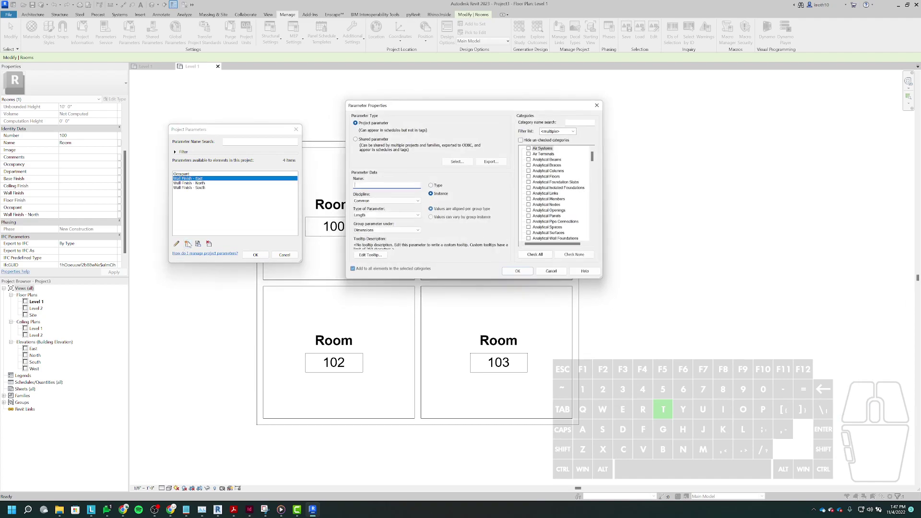
pyautogui.write('Wall Finish - North')
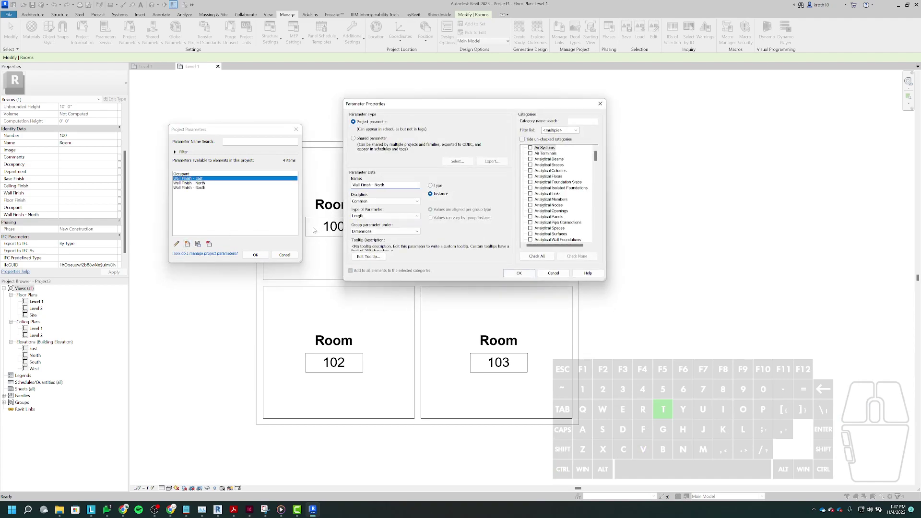
pyautogui.write('Wes')
pyautogui.click(398, 216)
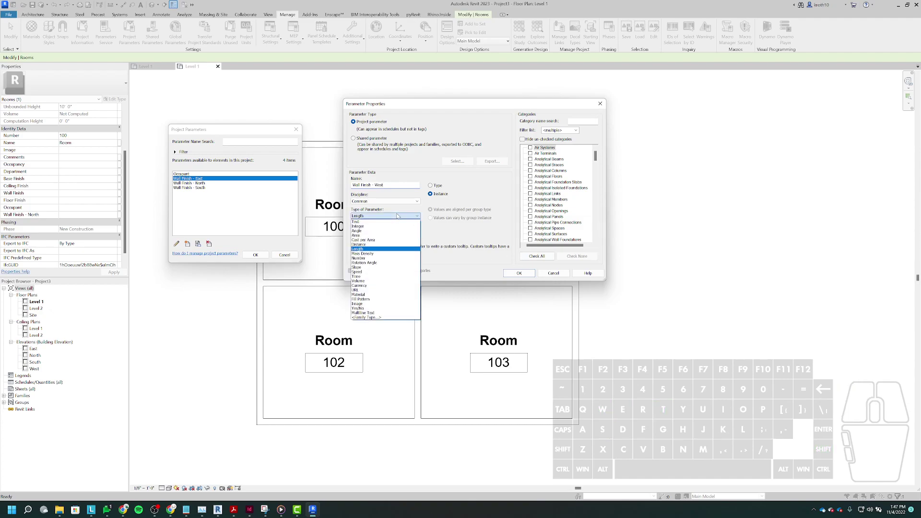
pyautogui.click(381, 222)
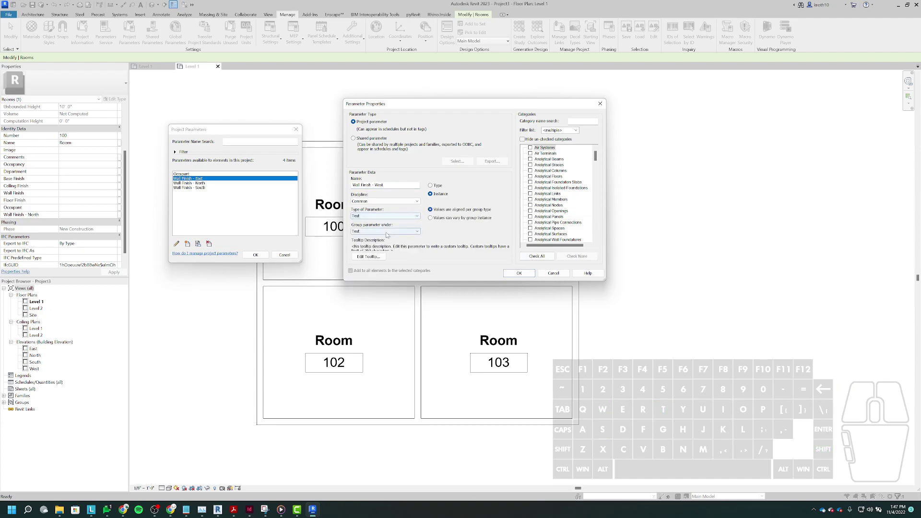
pyautogui.click(386, 232)
pyautogui.click(374, 251)
# Step: Assign the Wall Finish - West parameter to the Rooms category and accept the project parameters
pyautogui.moveTo(595, 158); pyautogui.dragTo(595, 212)
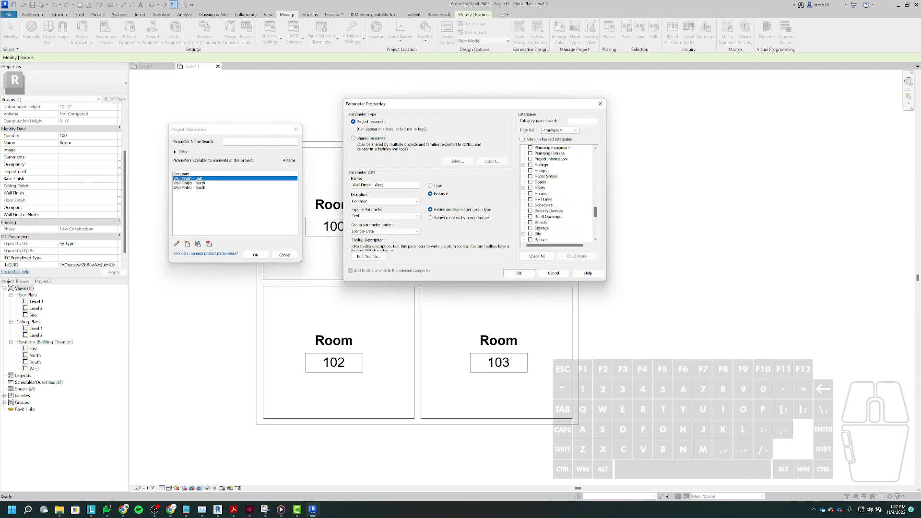
pyautogui.click(545, 196)
pyautogui.click(519, 273)
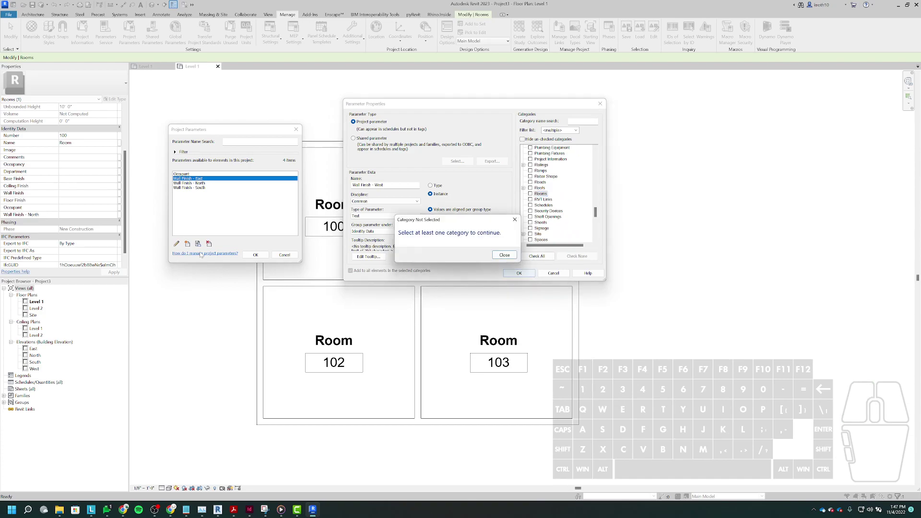
pyautogui.click(499, 255)
pyautogui.click(530, 194)
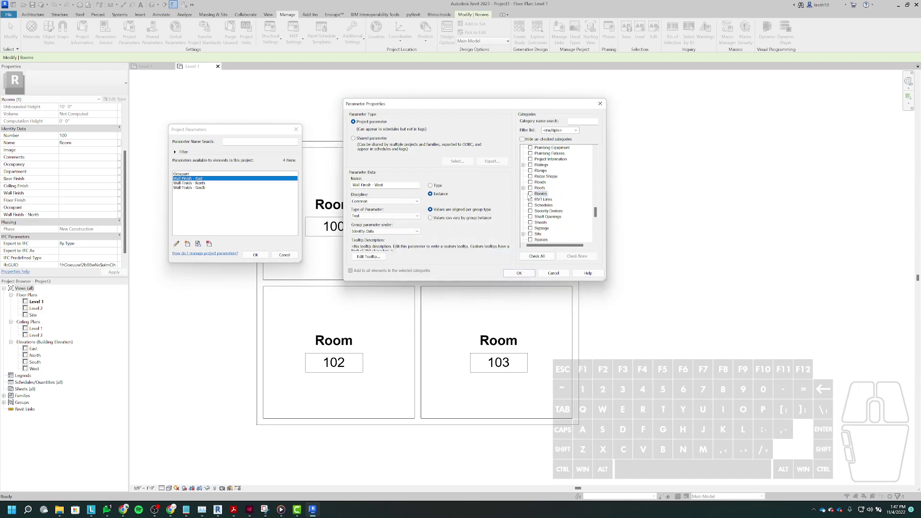
pyautogui.click(518, 273)
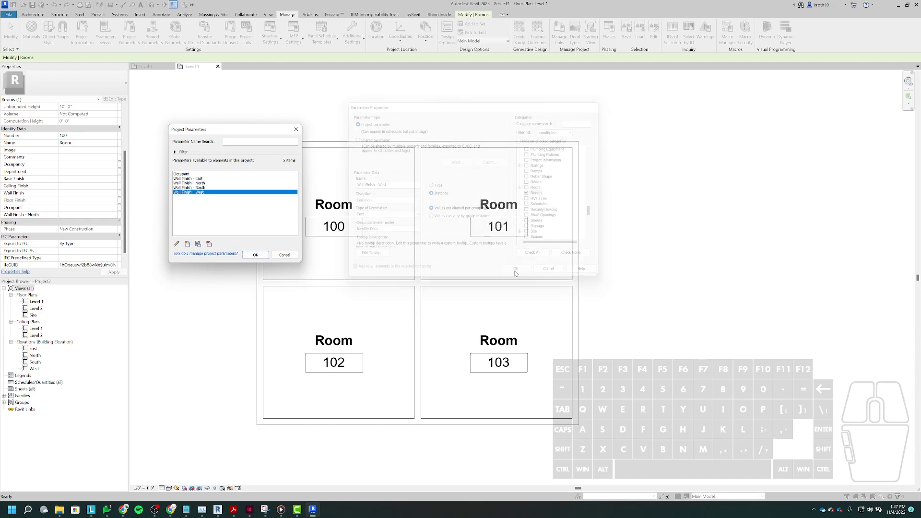
pyautogui.click(261, 255)
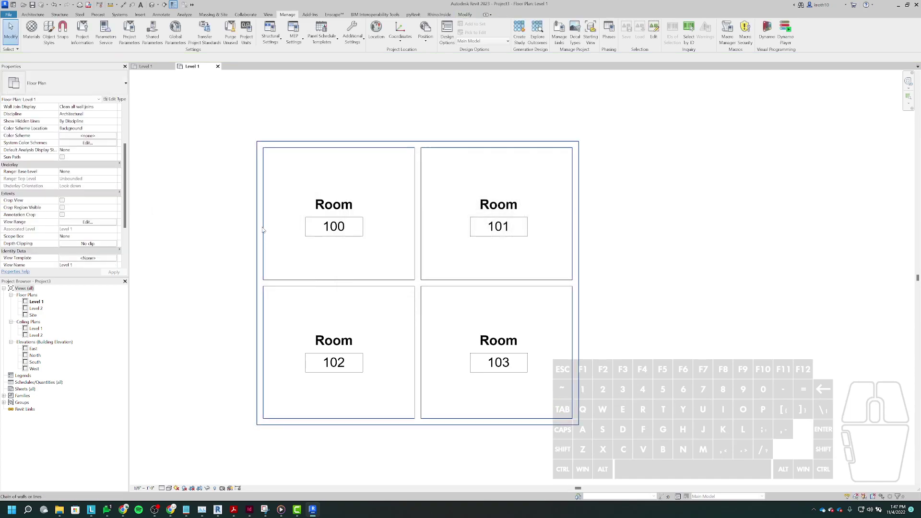
# Step: Rename room 100 as Restroom
pyautogui.click(266, 230)
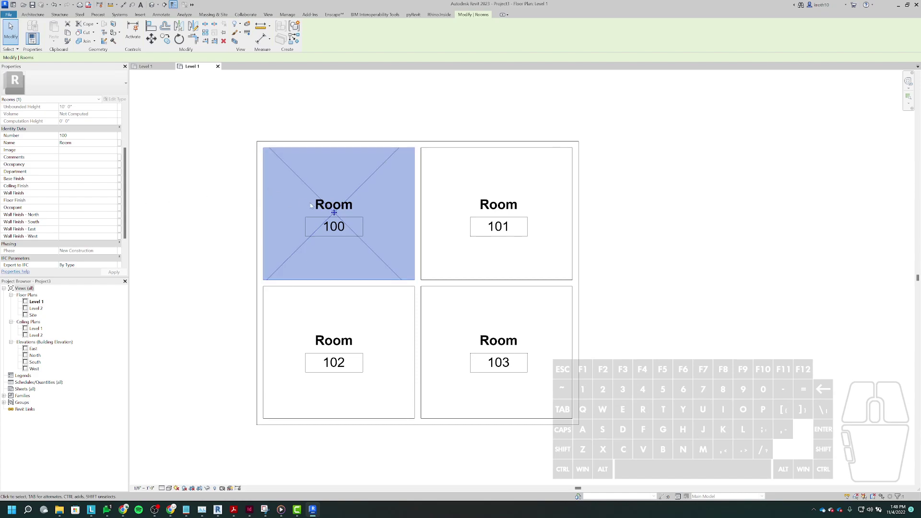
pyautogui.click(333, 205)
pyautogui.click(334, 205)
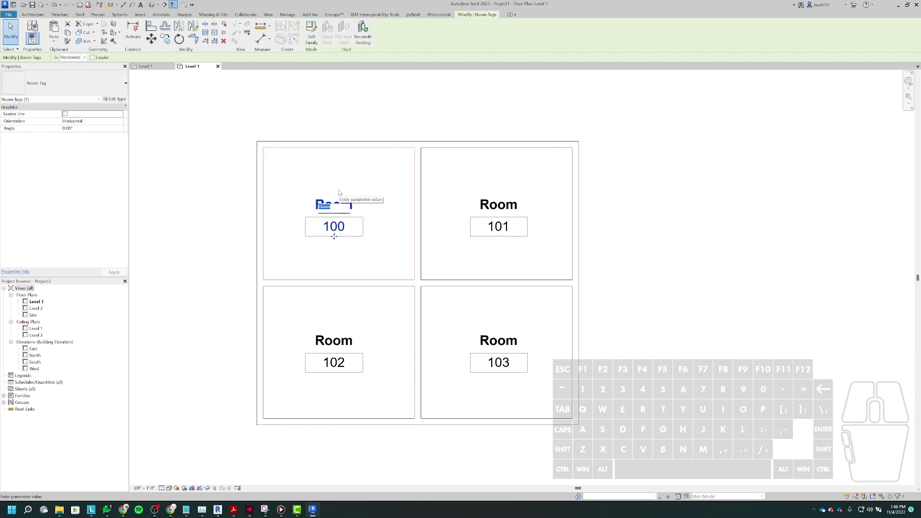
pyautogui.write('Restroom')
pyautogui.doubleClick(500, 208)
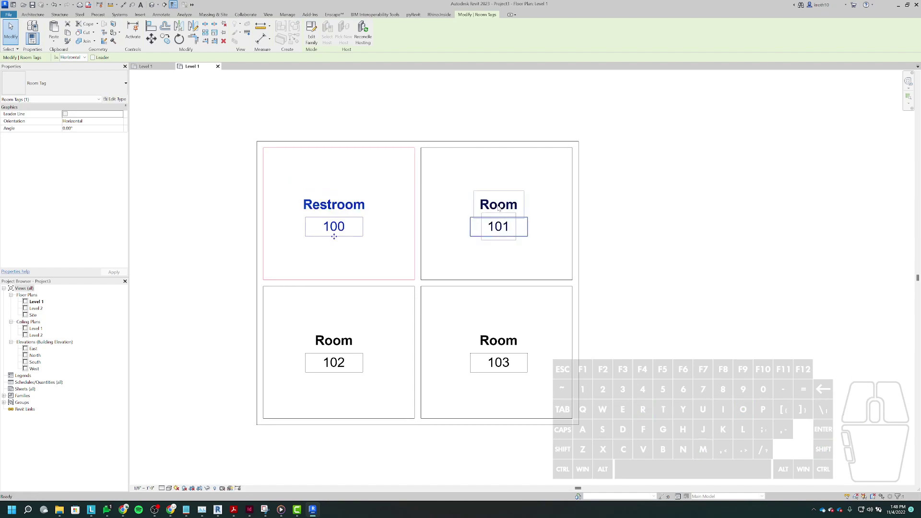
pyautogui.click(264, 66)
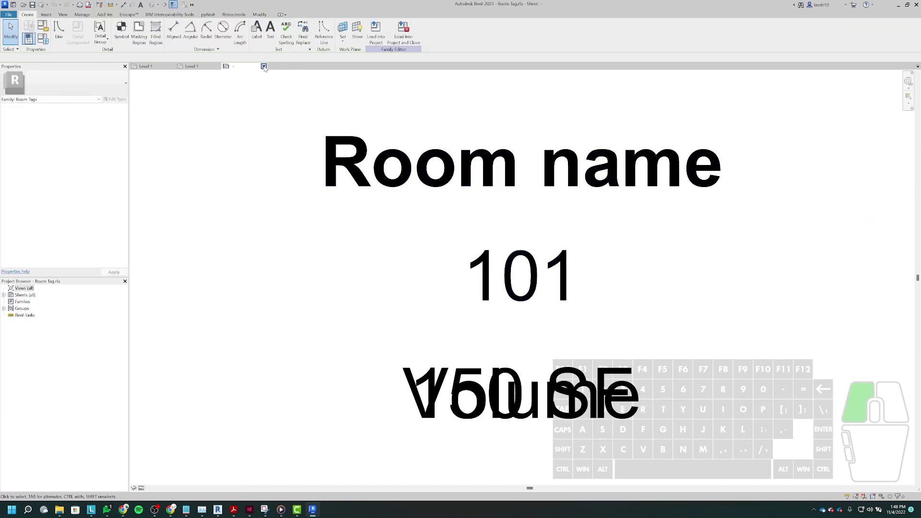
pyautogui.click(477, 259)
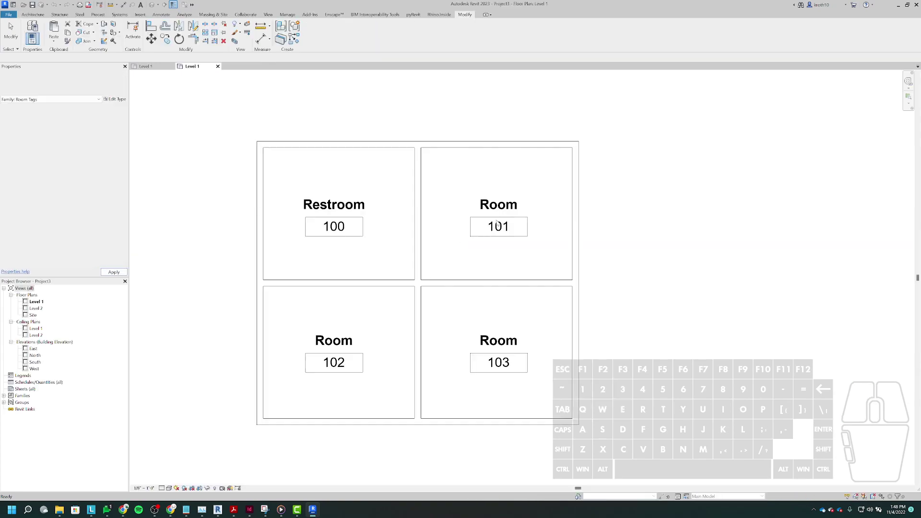
# Step: Rename room 101 as Restroom
pyautogui.click(504, 205)
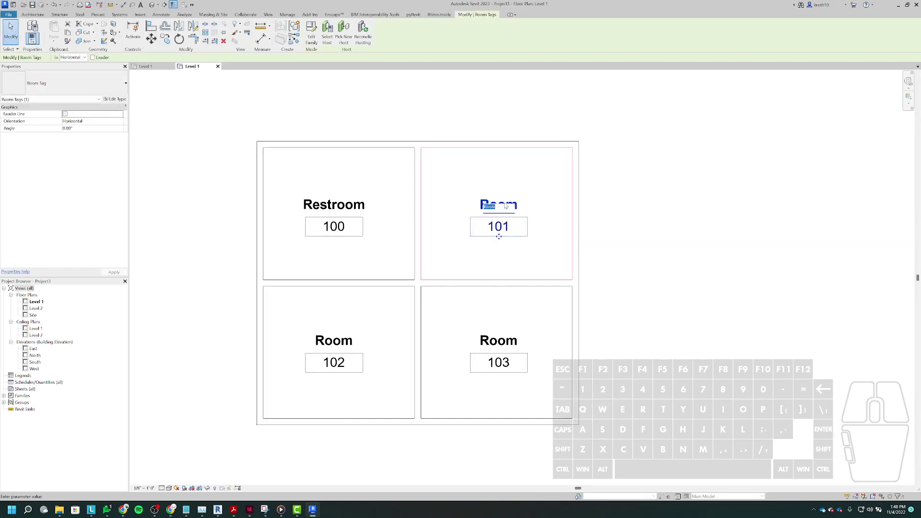
pyautogui.write('Restr')
pyautogui.press('Return')
# Step: Change the name of room 100 to Men's Restroom
pyautogui.click(335, 236)
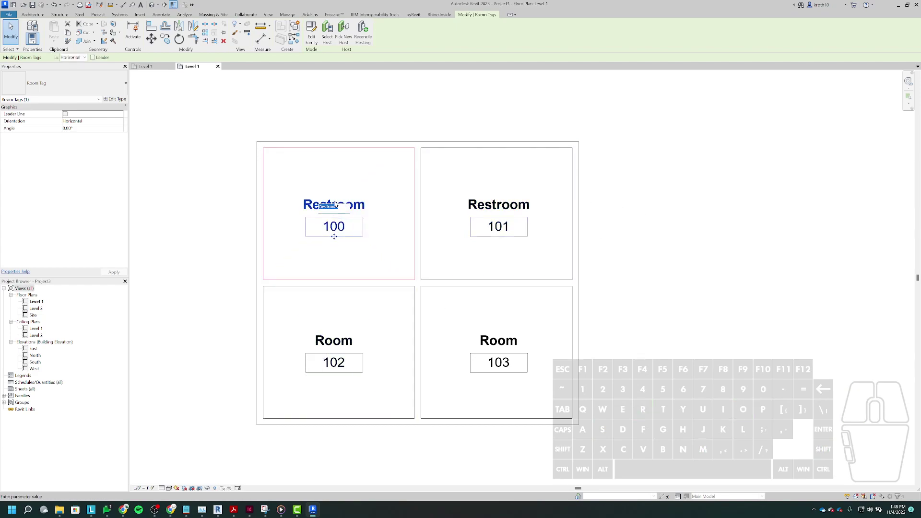
pyautogui.click(334, 236)
pyautogui.write("Men's")
pyautogui.press('Return')
# Step: Change the name of room 101 to Women's Restroom
pyautogui.click(470, 206)
pyautogui.click(471, 207)
pyautogui.click(484, 207)
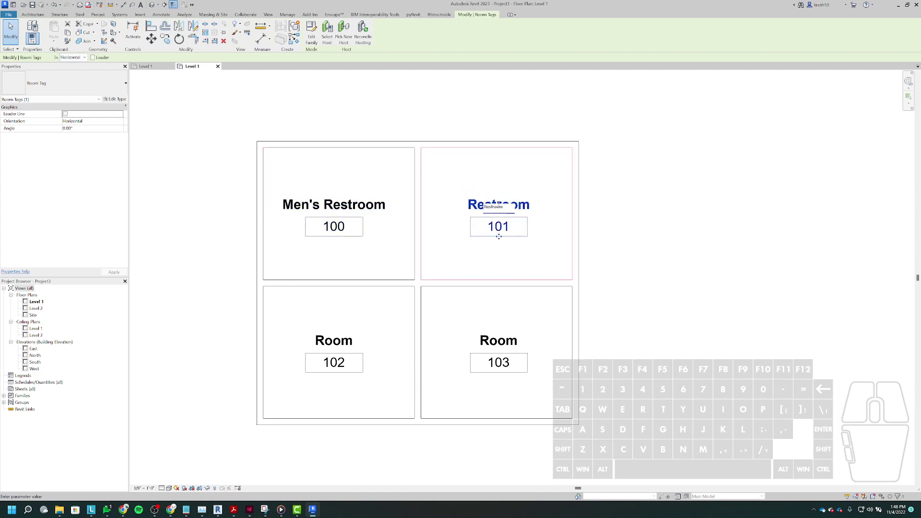
pyautogui.write('Women ')
pyautogui.write('s')
pyautogui.click(691, 224)
# Step: Rename rooms 102 and 103 as Office
pyautogui.click(323, 347)
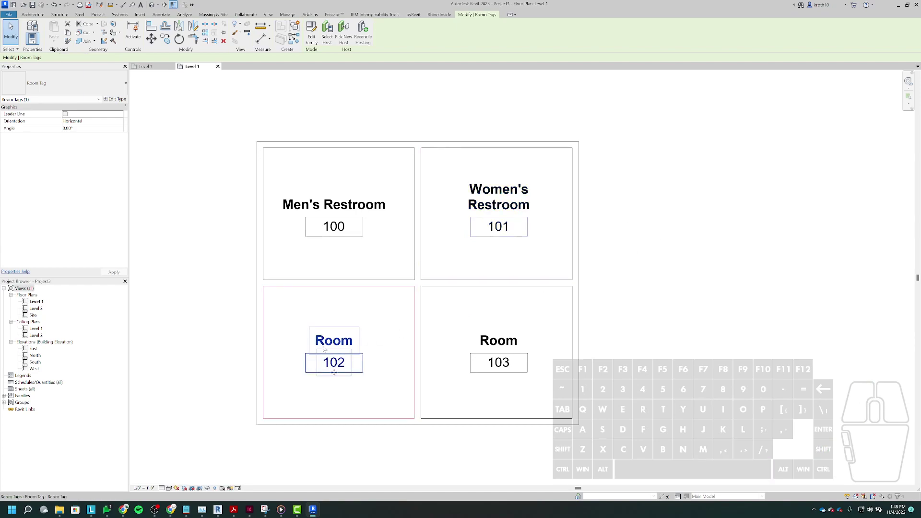
pyautogui.click(324, 344)
pyautogui.write('Office')
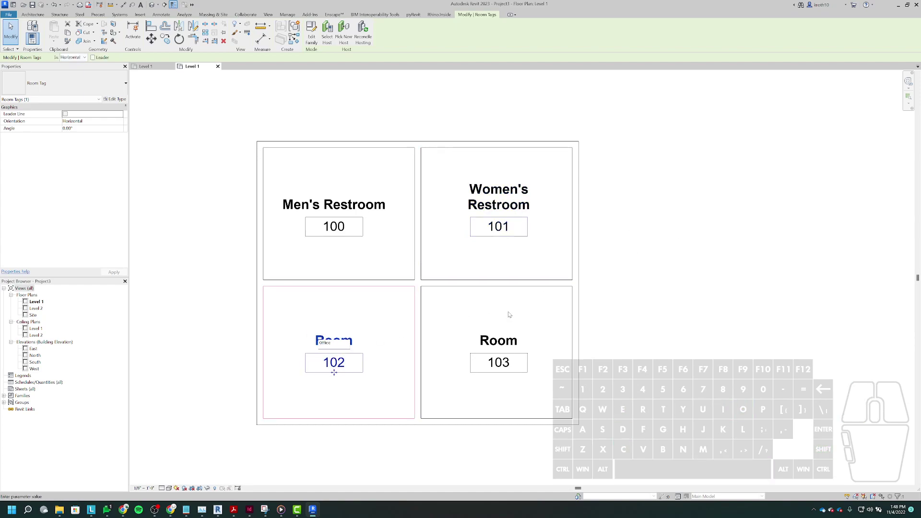
pyautogui.click(531, 337)
pyautogui.click(499, 370)
pyautogui.click(502, 344)
pyautogui.write('Office')
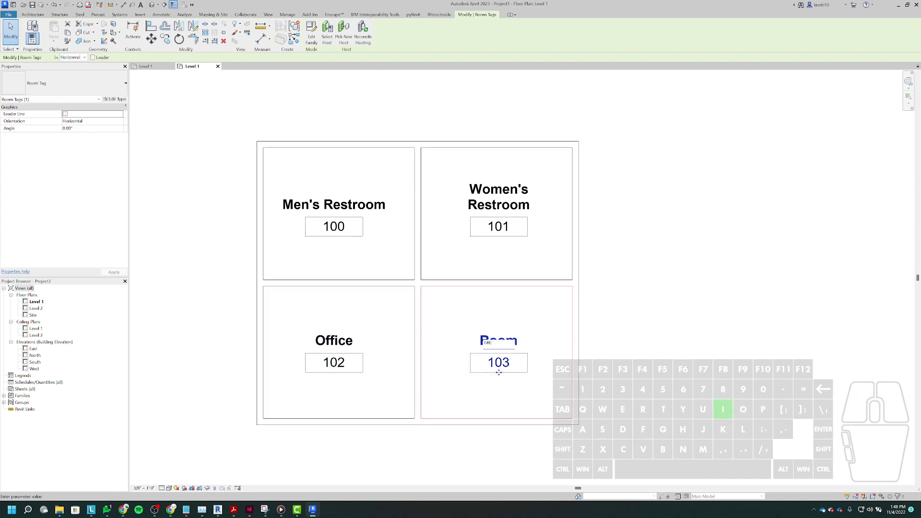
pyautogui.click(558, 322)
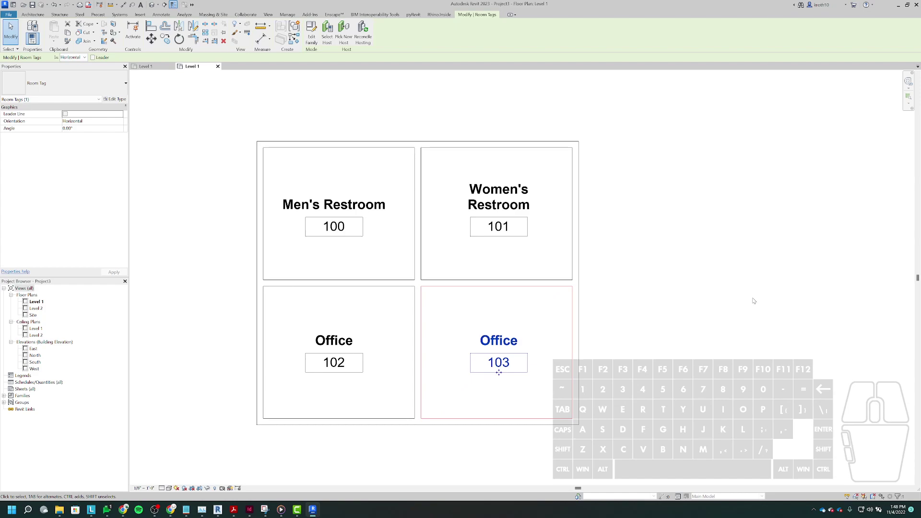
pyautogui.click(761, 285)
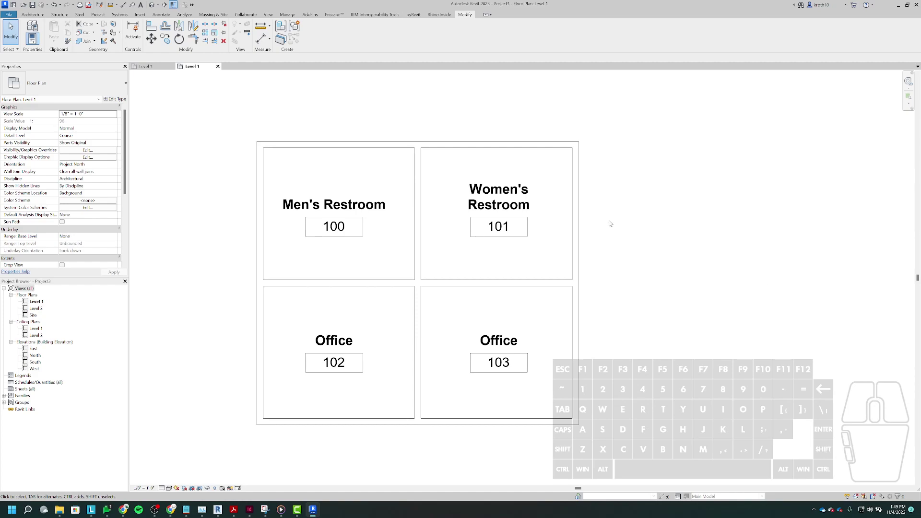
# Step: Open the project's Global Parameters and move the dialog clear of the floor plan's room labels
pyautogui.click(289, 15)
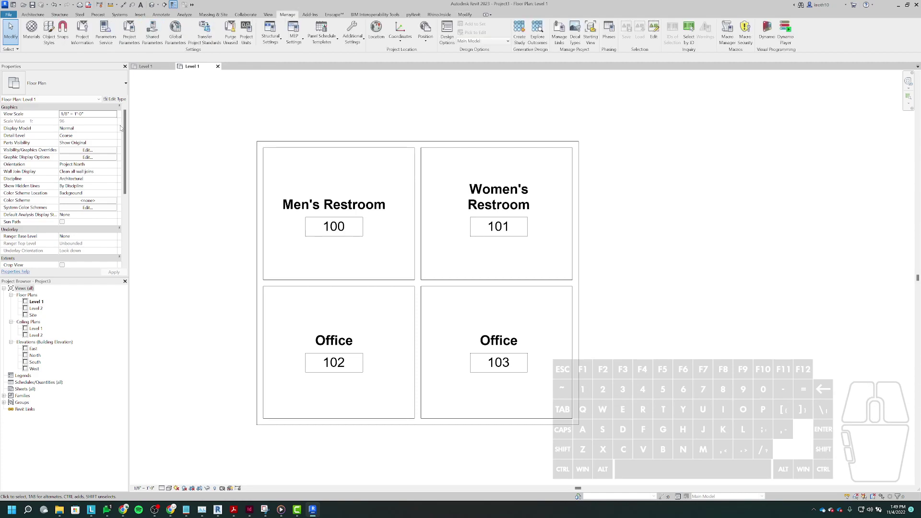
pyautogui.click(129, 32)
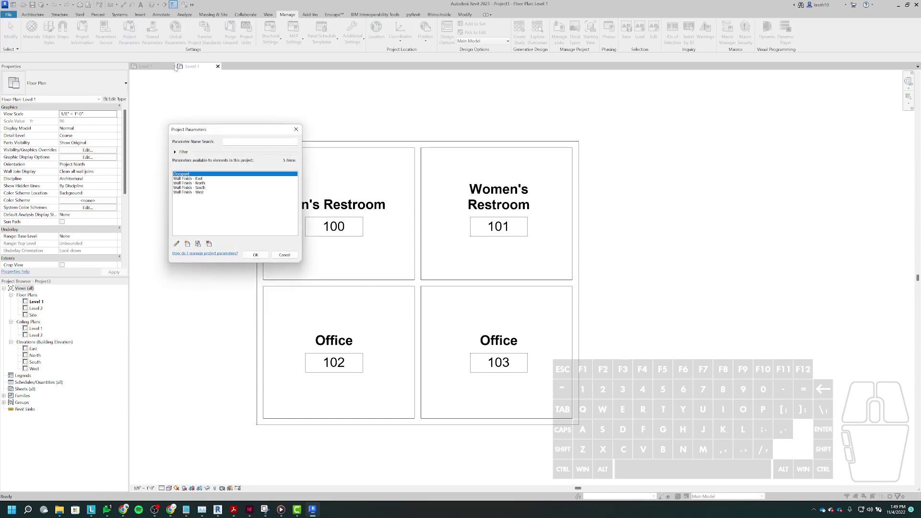
pyautogui.click(296, 129)
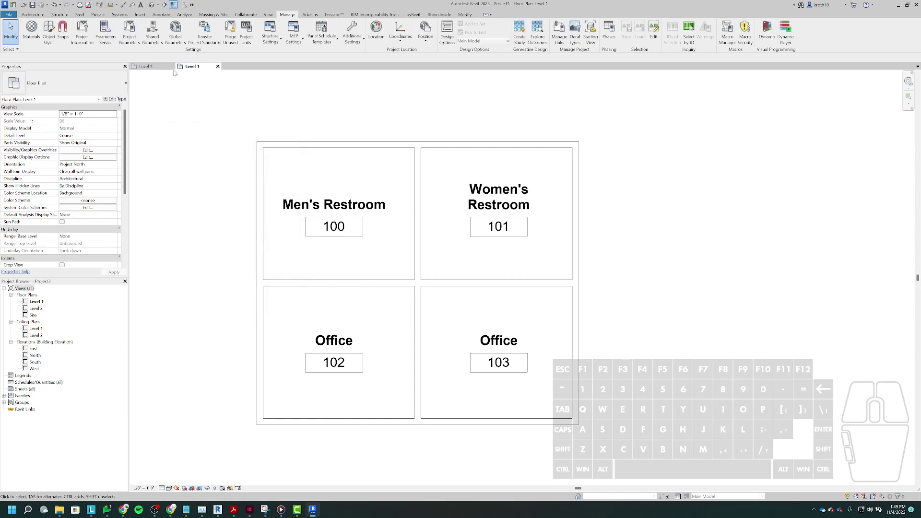
pyautogui.click(175, 32)
pyautogui.moveTo(442, 165); pyautogui.dragTo(211, 106)
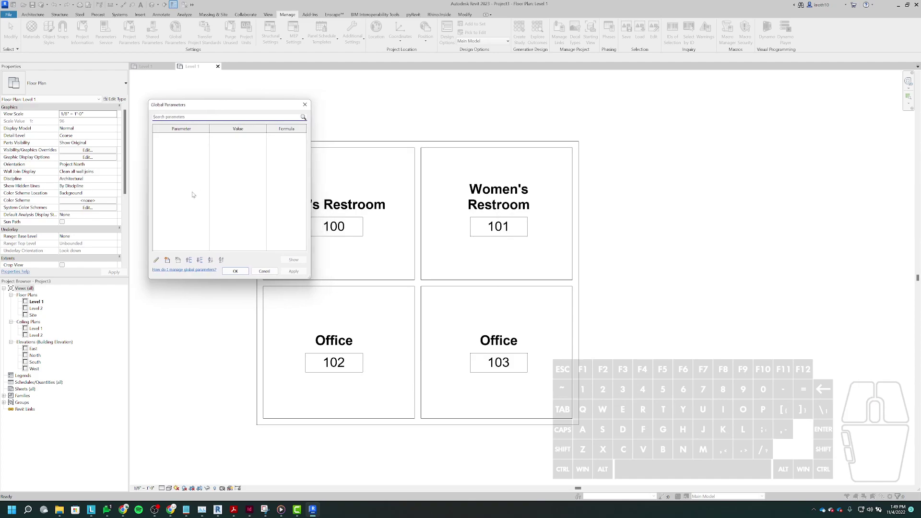
pyautogui.moveTo(248, 279); pyautogui.dragTo(248, 279)
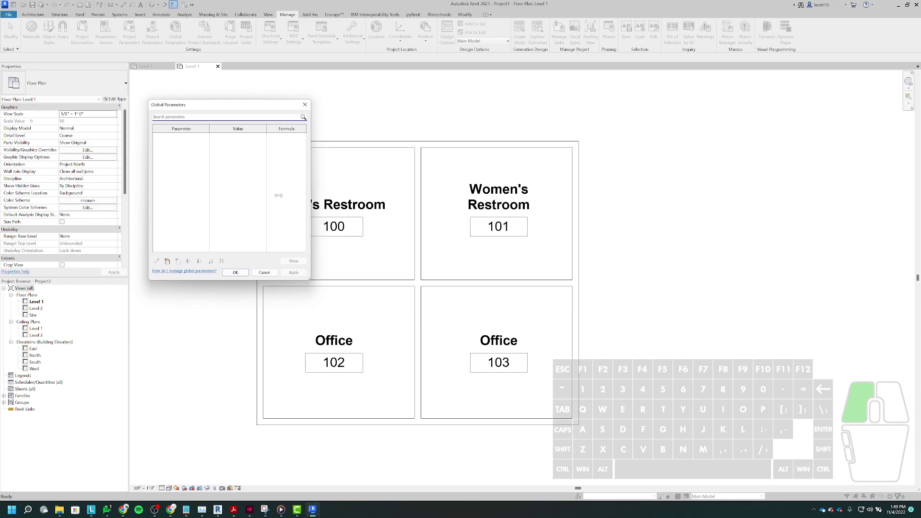
pyautogui.moveTo(233, 106); pyautogui.dragTo(197, 114)
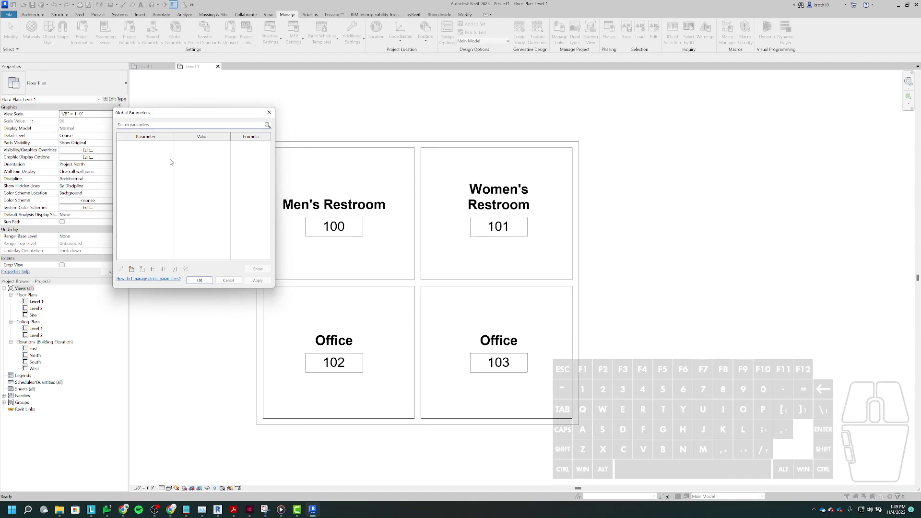
# Step: Create a Text global parameter named Restroom Walls - North, grouped under Materials and Finishes, and copy its name for reuse
pyautogui.click(132, 270)
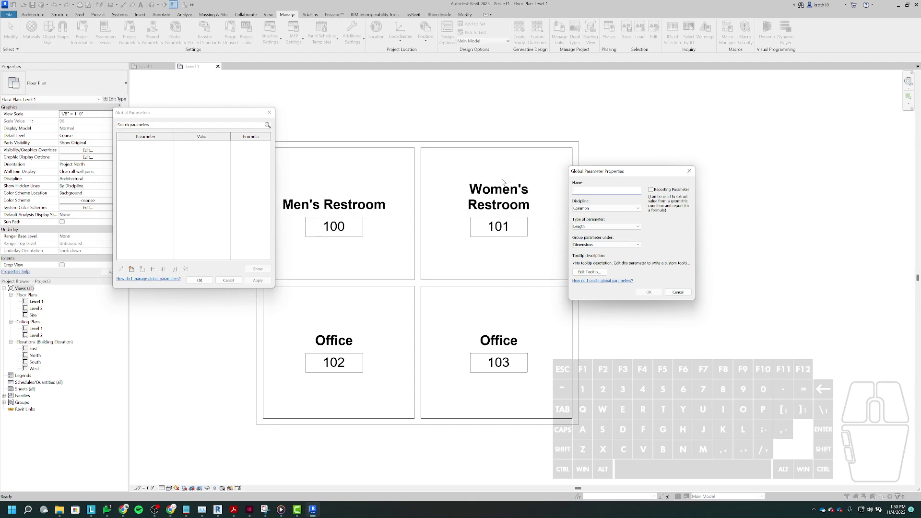
pyautogui.write('Restroom WAlls - North')
pyautogui.click(595, 227)
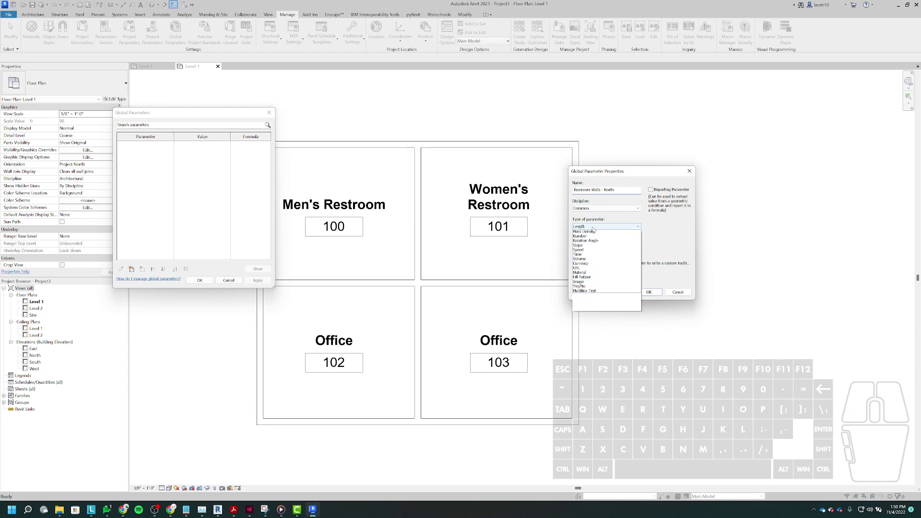
pyautogui.click(595, 235)
pyautogui.click(600, 244)
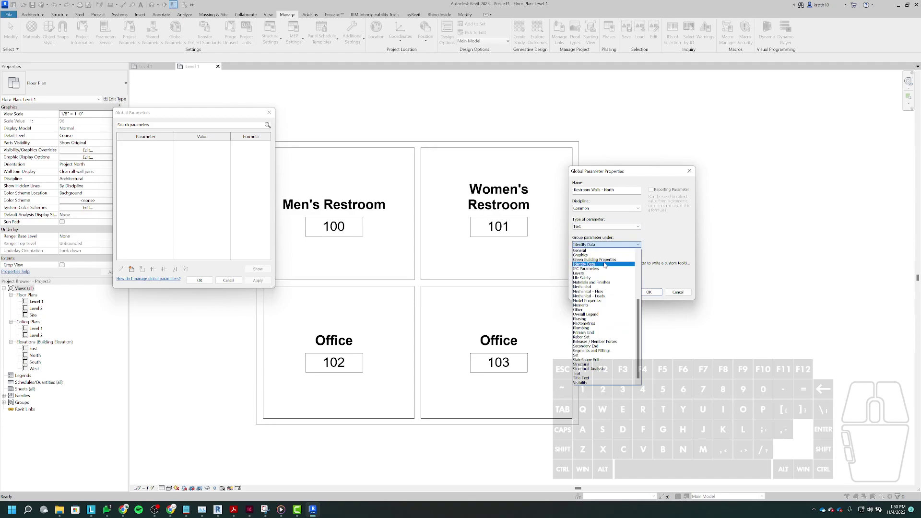
pyautogui.click(591, 282)
pyautogui.click(509, 179)
pyautogui.hotkey('ctrl', 'c')
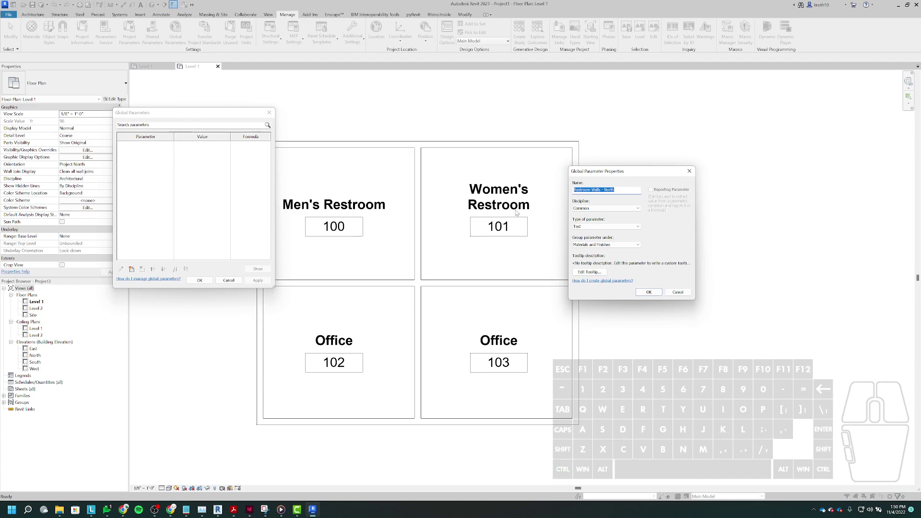
pyautogui.click(652, 292)
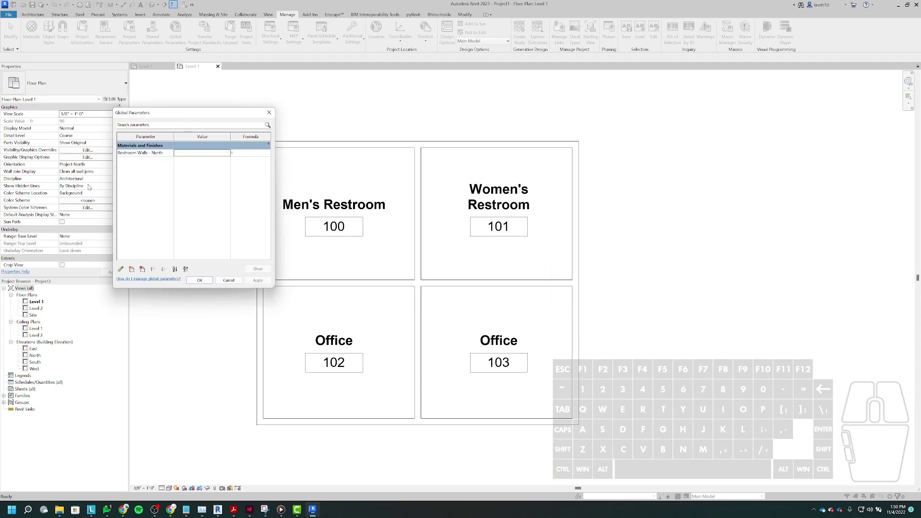
# Step: Add a Text global parameter named Restroom Walls - South under the Materials and Finishes group
pyautogui.click(132, 269)
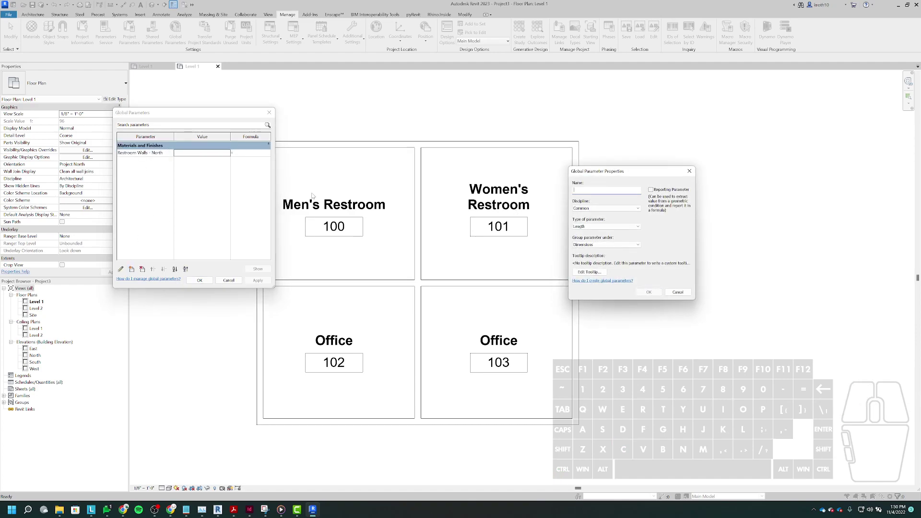
pyautogui.hotkey('ctrl', 'v')
pyautogui.moveTo(622, 191); pyautogui.dragTo(604, 191)
pyautogui.write('South')
pyautogui.click(606, 226)
pyautogui.click(587, 232)
pyautogui.click(597, 245)
pyautogui.press('m')
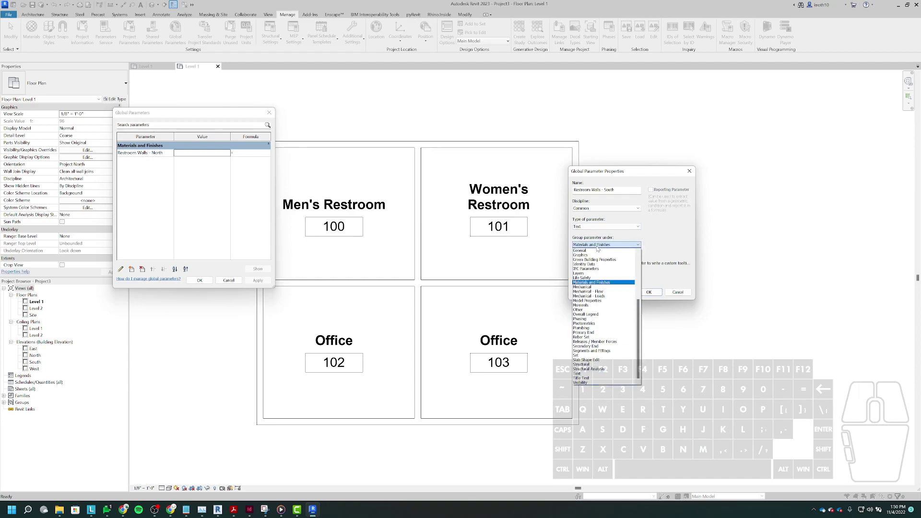
pyautogui.click(606, 282)
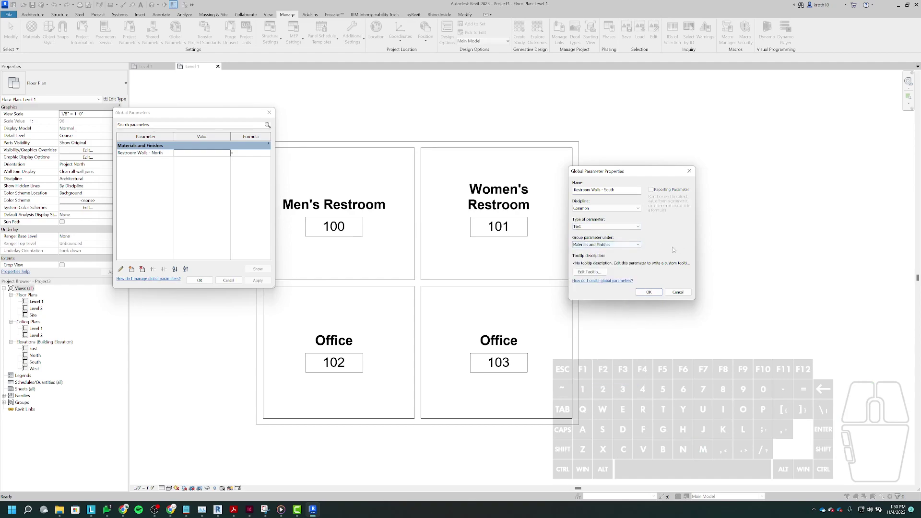
pyautogui.click(649, 292)
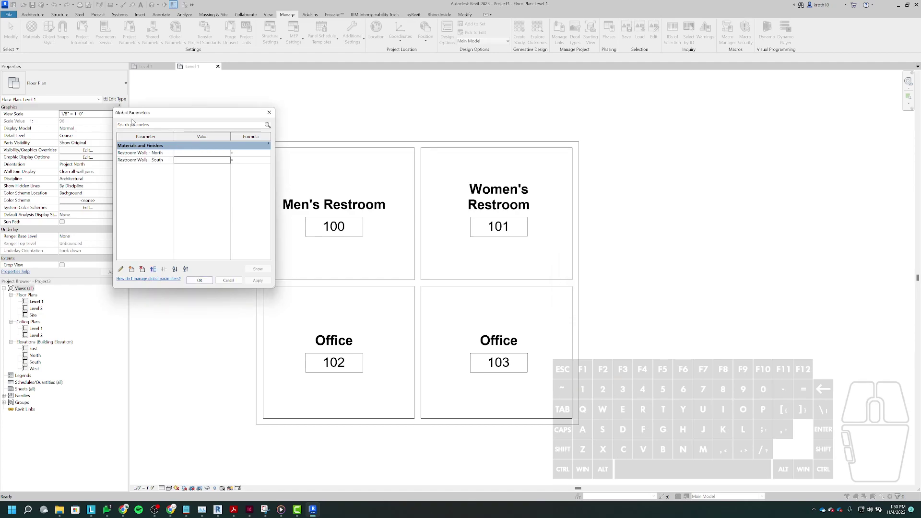
# Step: Add a Text global parameter named Restroom Walls - East under the Materials and Finishes group
pyautogui.click(132, 269)
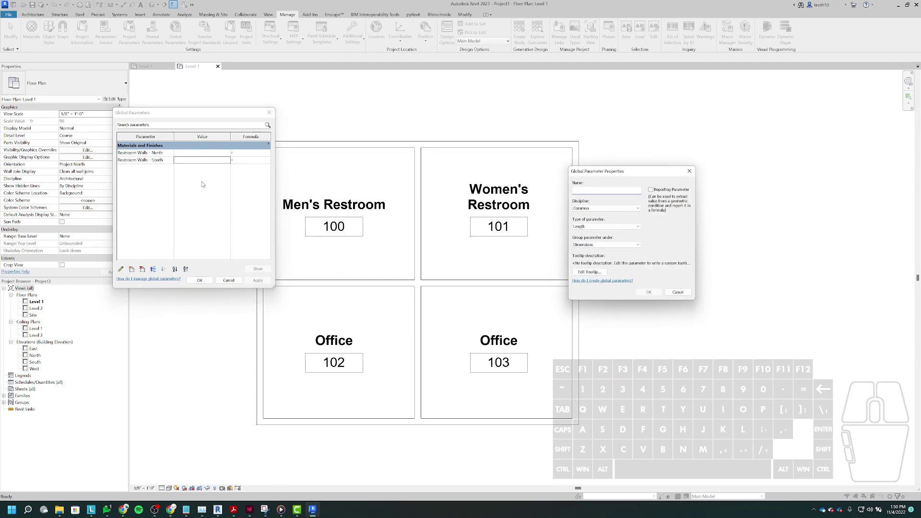
pyautogui.click(593, 189)
pyautogui.write('Restroom Walls - North')
pyautogui.moveTo(615, 190); pyautogui.dragTo(603, 189)
pyautogui.write('E')
pyautogui.click(627, 227)
pyautogui.click(611, 232)
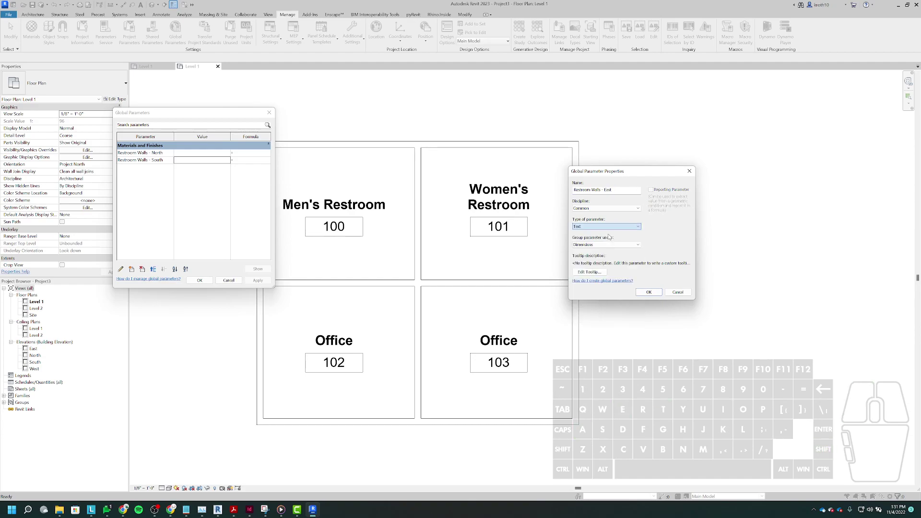
pyautogui.click(613, 245)
pyautogui.press('m')
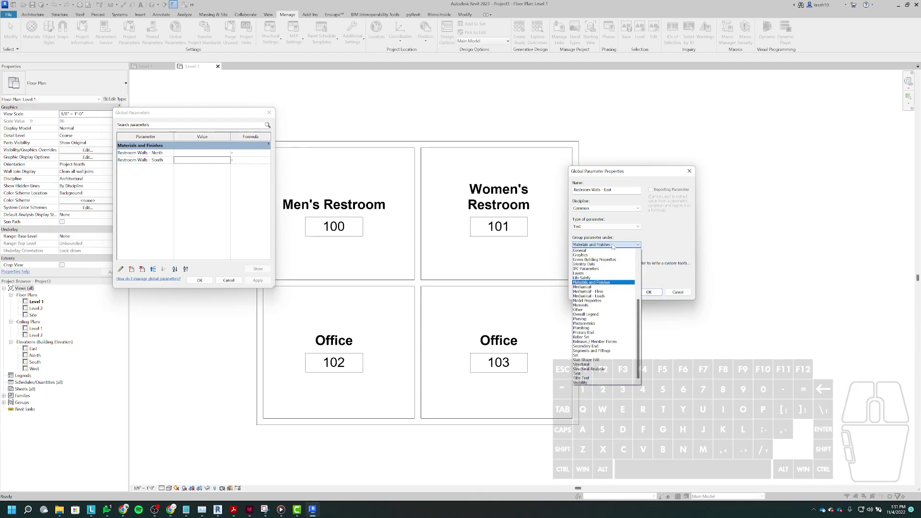
pyautogui.click(606, 284)
pyautogui.click(648, 292)
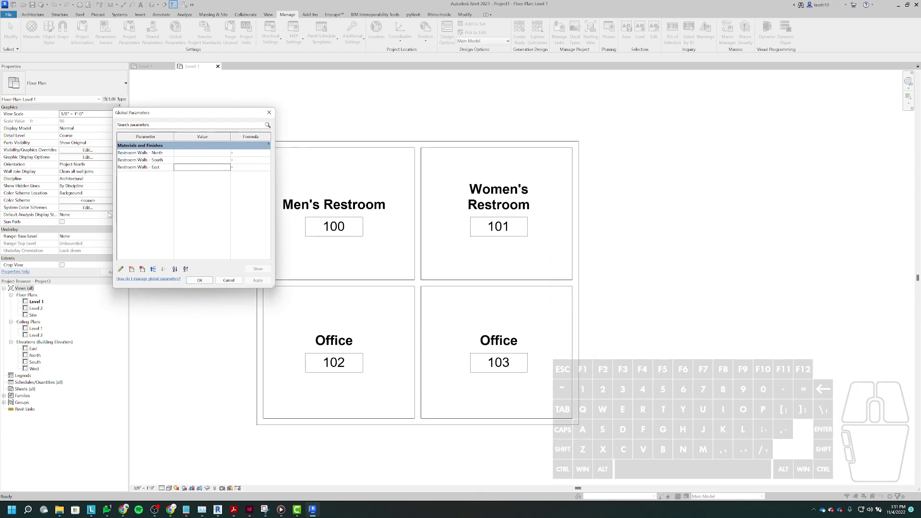
# Step: Add a Text global parameter named Restroom Walls - West under the Materials and Finishes group
pyautogui.click(142, 269)
pyautogui.click(611, 190)
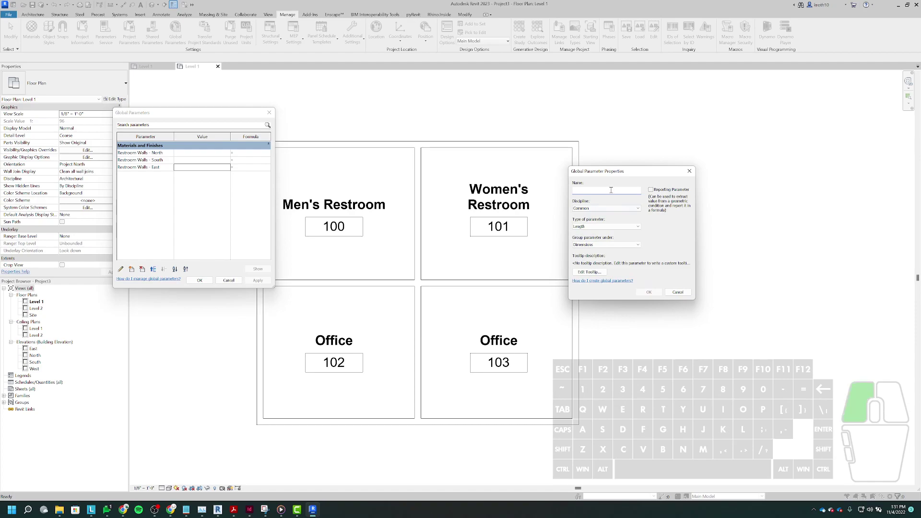
pyautogui.write('Restroom Walls - North')
pyautogui.doubleClick(607, 190)
pyautogui.write('West')
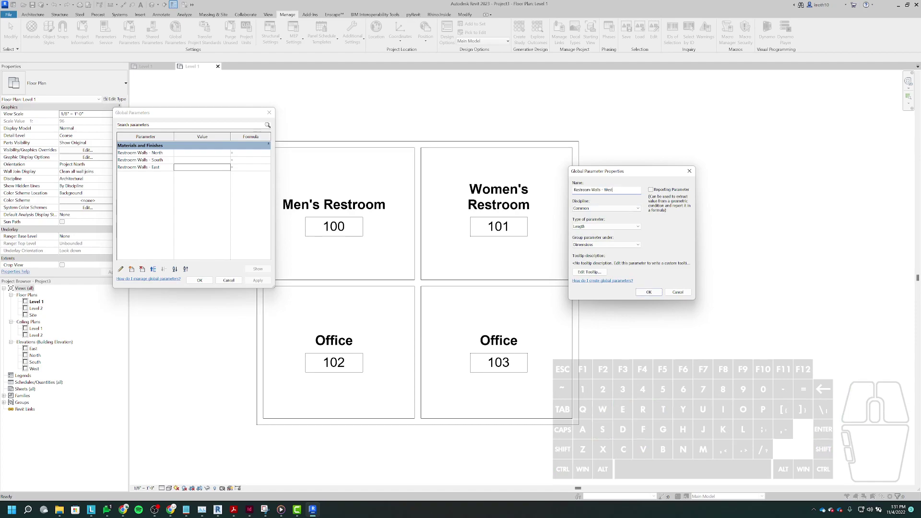
pyautogui.click(618, 226)
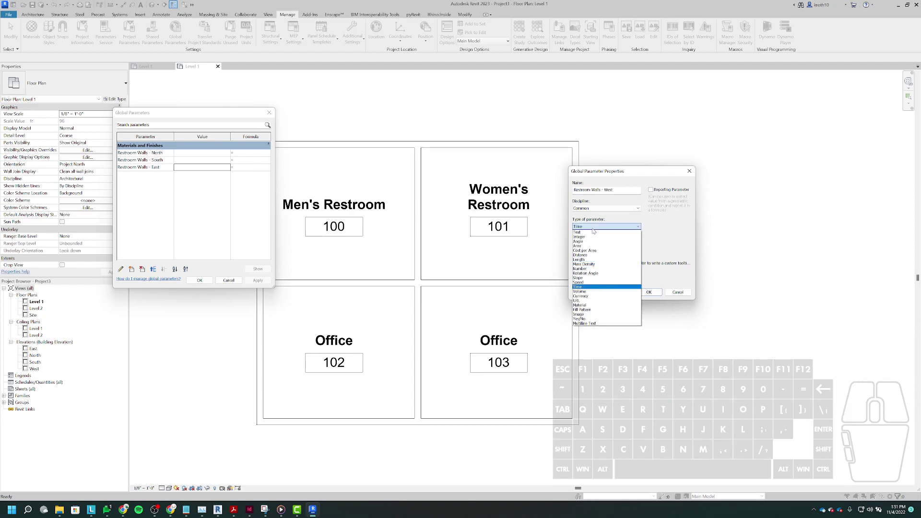
pyautogui.click(586, 232)
pyautogui.click(606, 244)
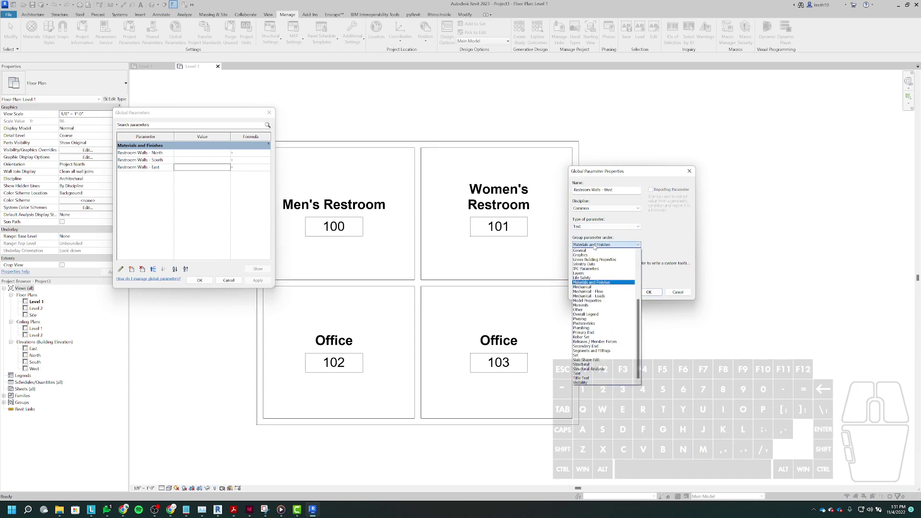
pyautogui.click(591, 282)
pyautogui.click(649, 292)
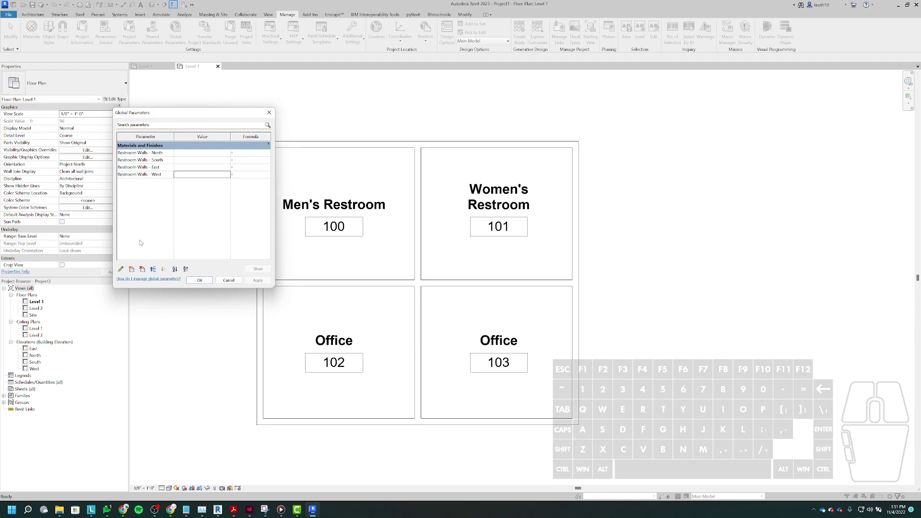
# Step: Add a Text global parameter named Offices - North under the Materials and Finishes group
pyautogui.click(131, 270)
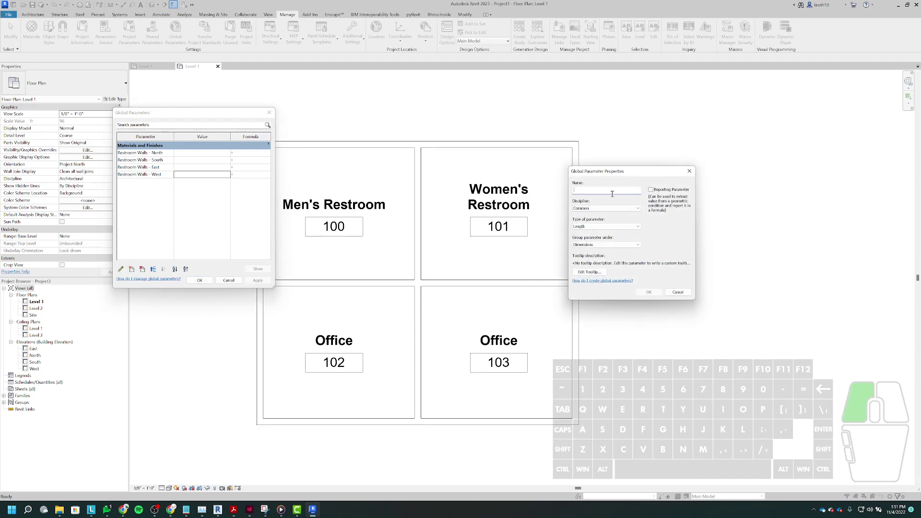
pyautogui.write('Restroom Walls - North')
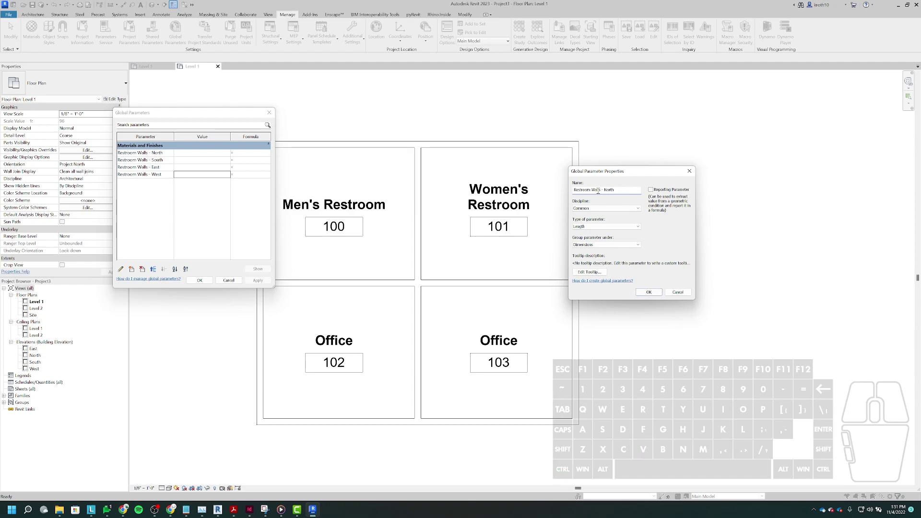
pyautogui.moveTo(601, 190); pyautogui.dragTo(573, 194)
pyautogui.write('Office')
pyautogui.click(588, 227)
pyautogui.click(586, 233)
pyautogui.click(589, 245)
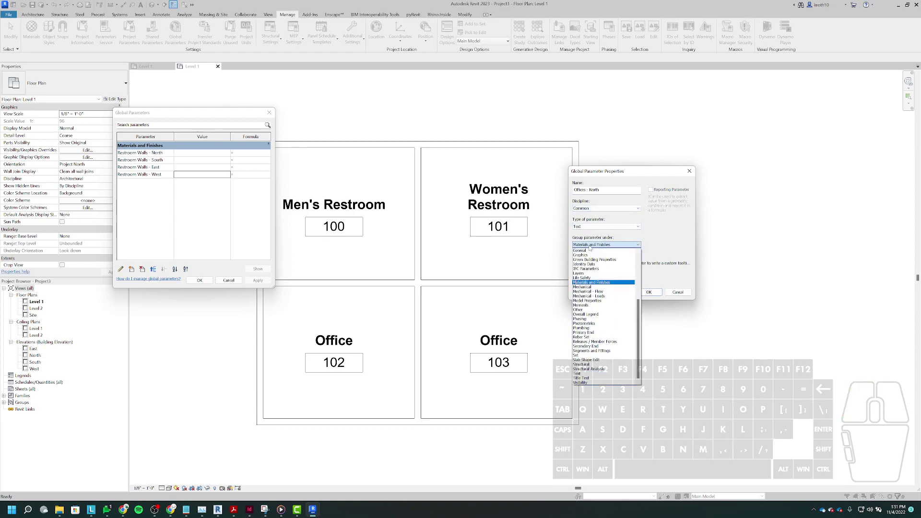
pyautogui.click(595, 282)
pyautogui.click(649, 292)
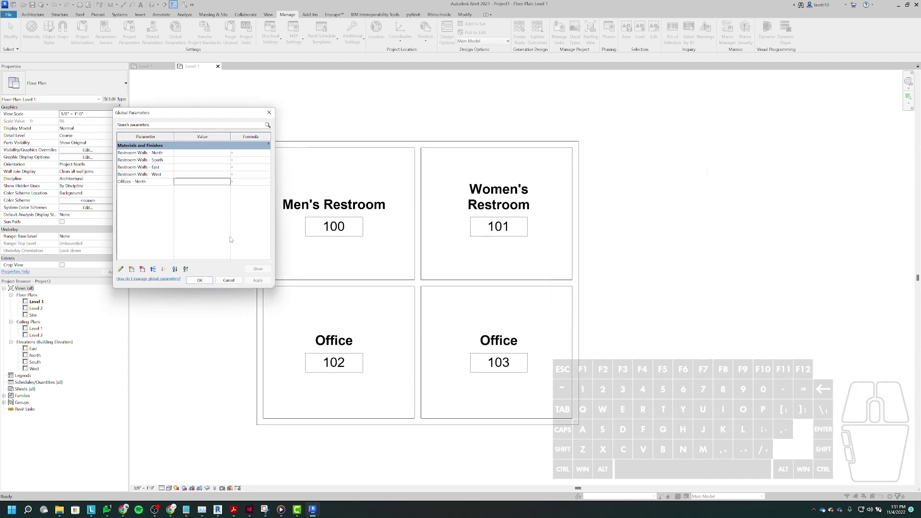
# Step: Add a Text global parameter named Office Walls - South under the Materials and Finishes group
pyautogui.click(132, 269)
pyautogui.write('Restroom Walls - North')
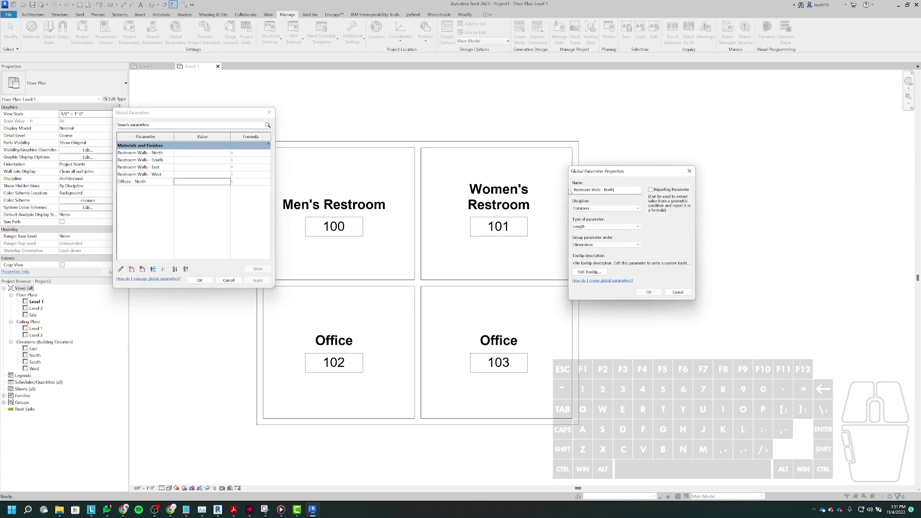
pyautogui.moveTo(600, 191); pyautogui.dragTo(523, 191)
pyautogui.write('Office Walls')
pyautogui.click(607, 190)
pyautogui.doubleClick(608, 190)
pyautogui.write('South')
pyautogui.click(605, 226)
pyautogui.press('t')
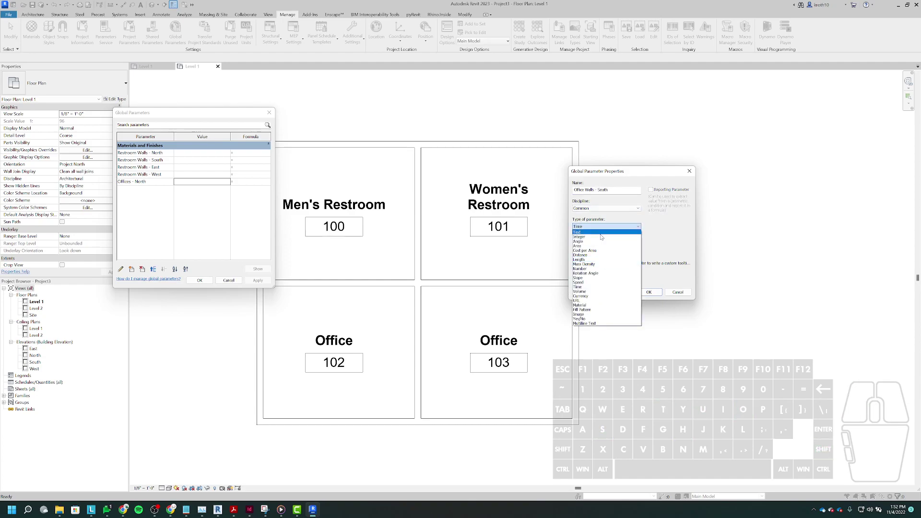
pyautogui.click(600, 234)
pyautogui.click(612, 245)
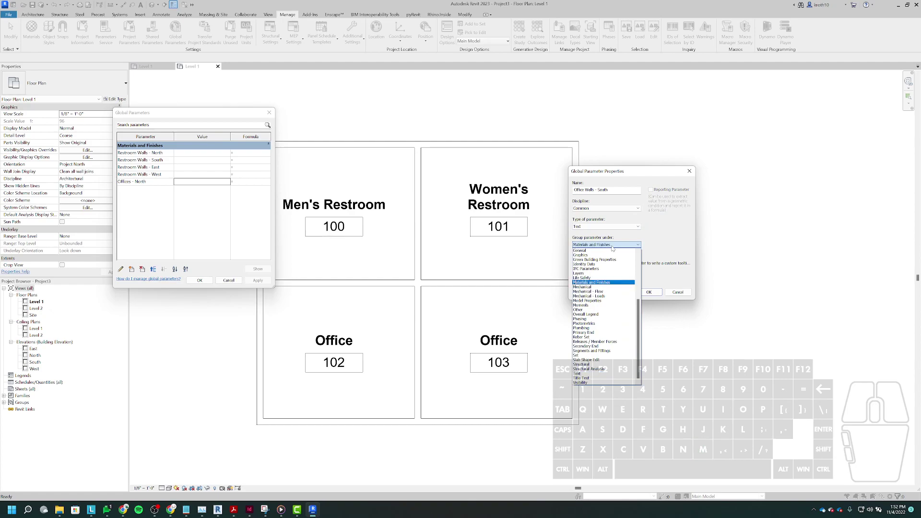
pyautogui.click(603, 282)
pyautogui.click(648, 292)
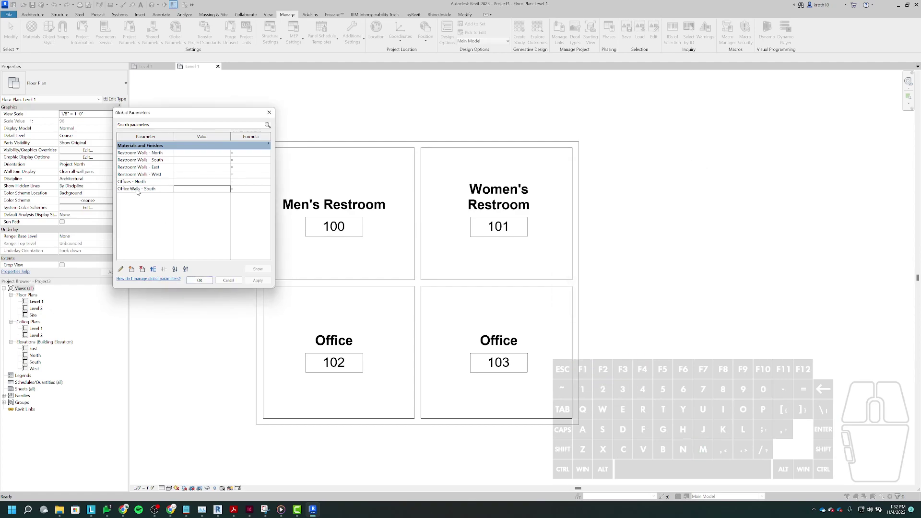
# Step: Rename the Offices - North global parameter as Office Walls - North
pyautogui.click(138, 182)
pyautogui.click(120, 269)
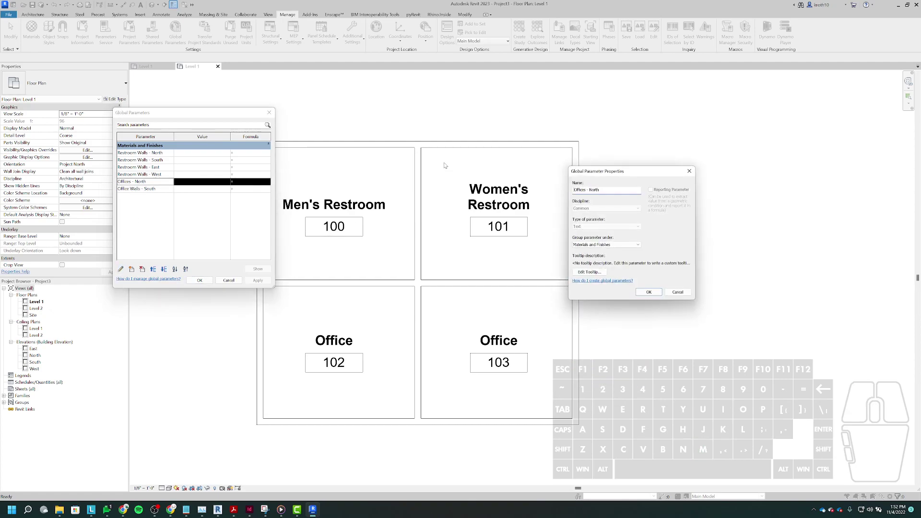
pyautogui.click(586, 189)
pyautogui.write('Walls')
pyautogui.click(649, 293)
# Step: Add a Text global parameter named Office Walls - East under the Materials and Finishes group
pyautogui.click(131, 269)
pyautogui.write('Office Wa')
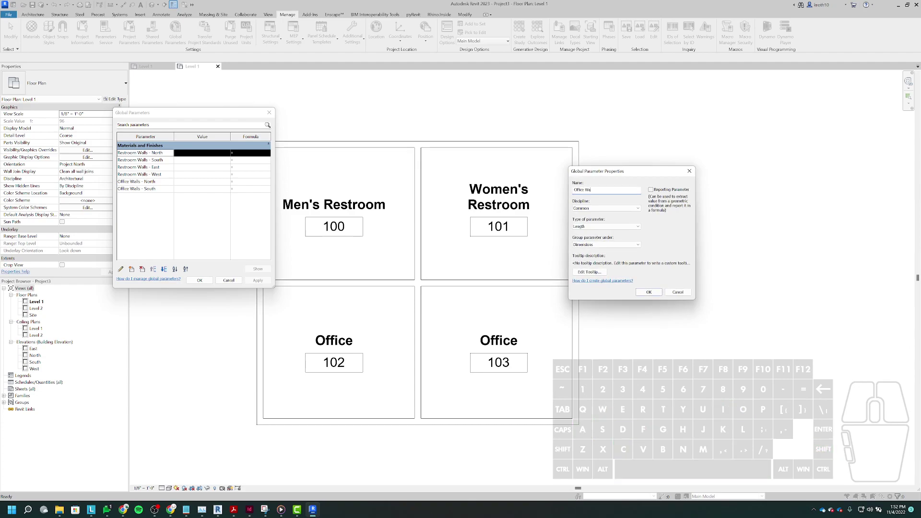
pyautogui.write('lls - Eas')
pyautogui.click(622, 227)
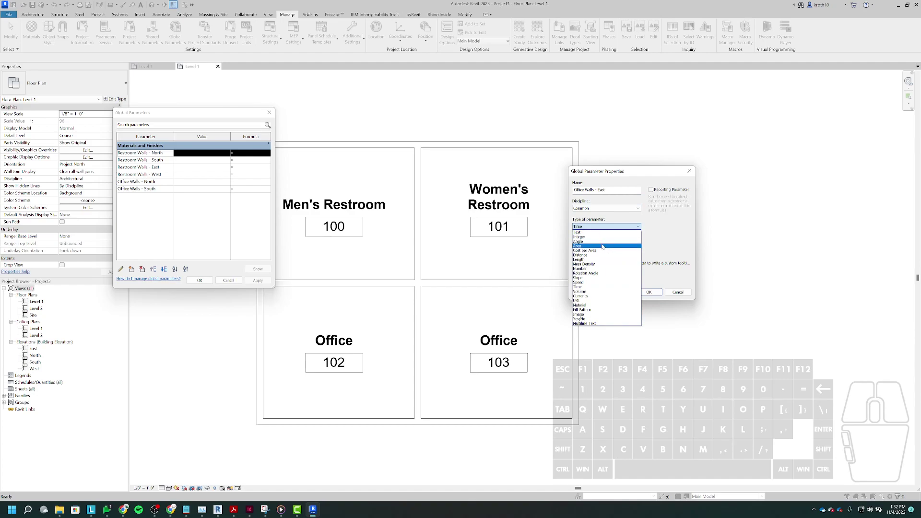
pyautogui.click(580, 232)
pyautogui.click(602, 245)
pyautogui.press('m')
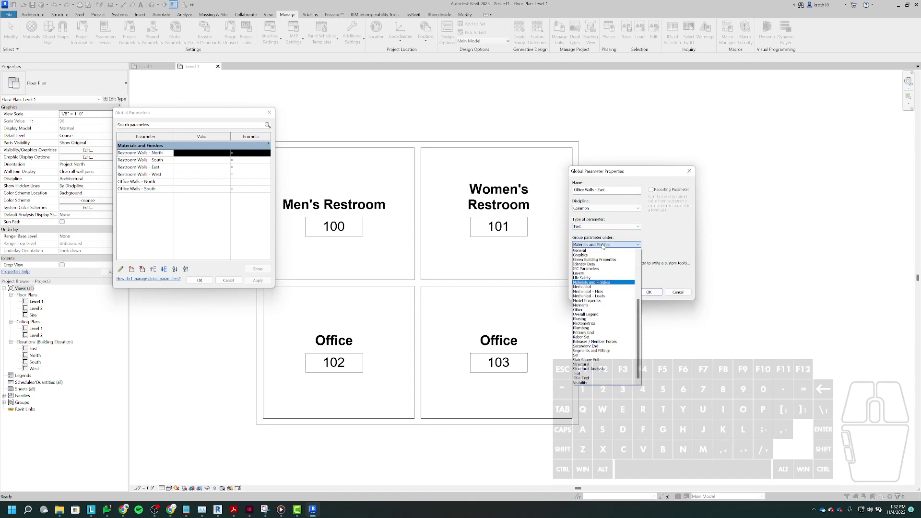
pyautogui.click(595, 282)
pyautogui.click(648, 292)
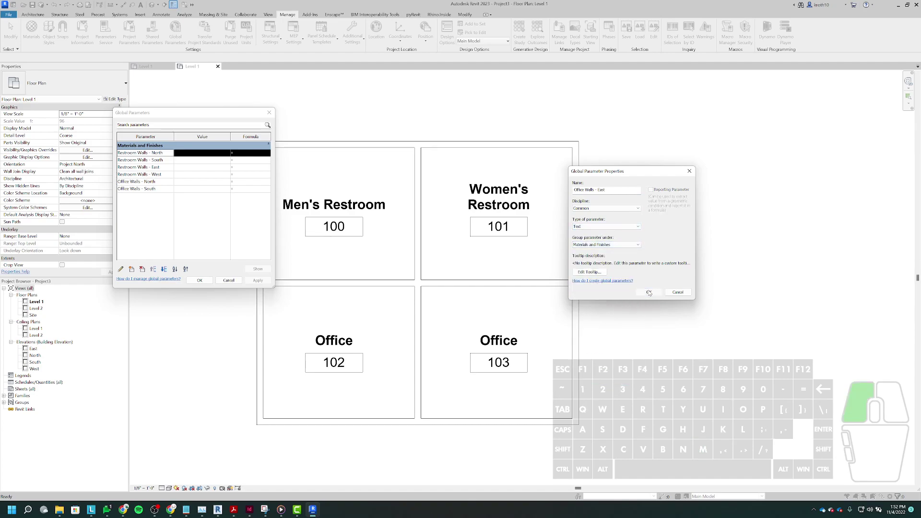
# Step: Add a Text global parameter named Office Walls - West under the Materials and Finishes group
pyautogui.click(132, 269)
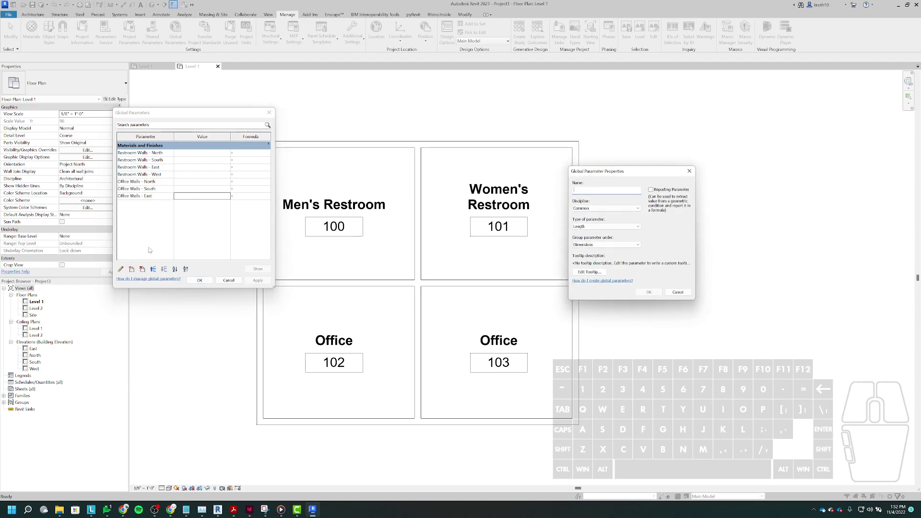
pyautogui.write('Office Walls - We')
pyautogui.click(588, 228)
pyautogui.click(589, 256)
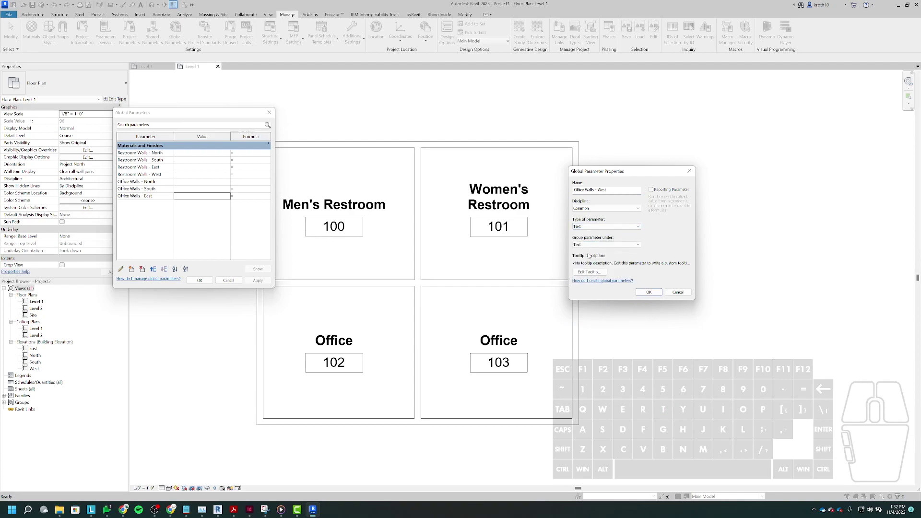
pyautogui.click(593, 245)
pyautogui.click(599, 285)
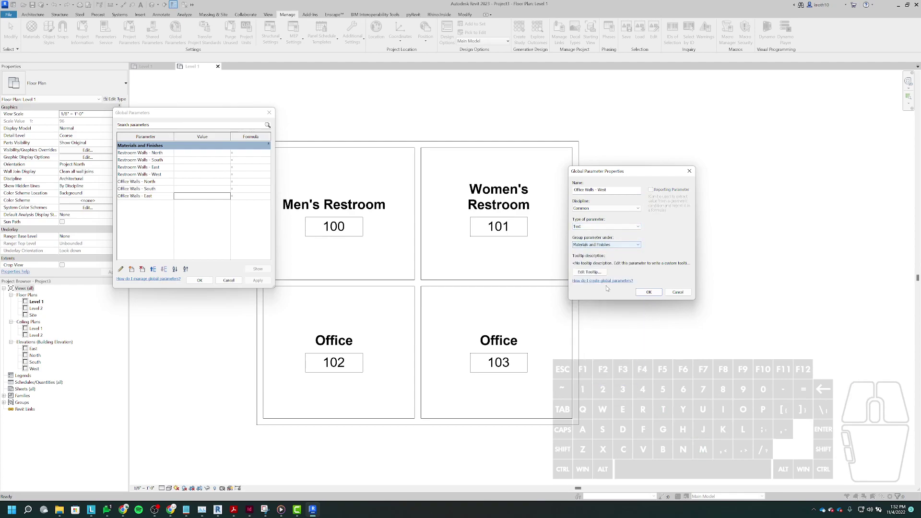
pyautogui.click(649, 292)
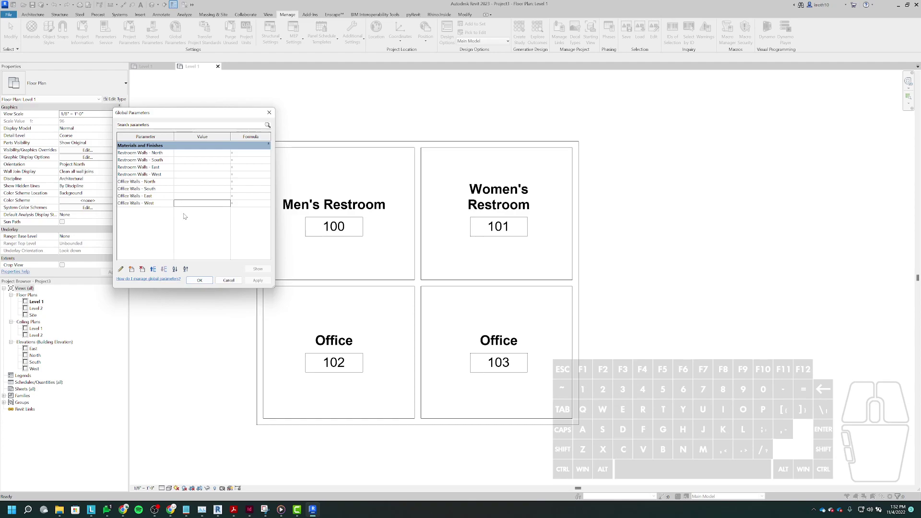
# Step: Set the Restroom Walls global parameters to P-1 for North and P-2 for South, East and West
pyautogui.click(210, 152)
pyautogui.write('-1')
pyautogui.click(195, 159)
pyautogui.write('P-2')
pyautogui.click(191, 168)
pyautogui.click(189, 176)
pyautogui.write('P-2')
# Step: Set the Office Walls global parameters to P-3 for North and P-4 for South, East and West, and accept the values
pyautogui.click(187, 181)
pyautogui.write('P-3')
pyautogui.click(186, 188)
pyautogui.write('P-4')
pyautogui.click(186, 203)
pyautogui.write('P-')
pyautogui.click(186, 213)
pyautogui.click(197, 280)
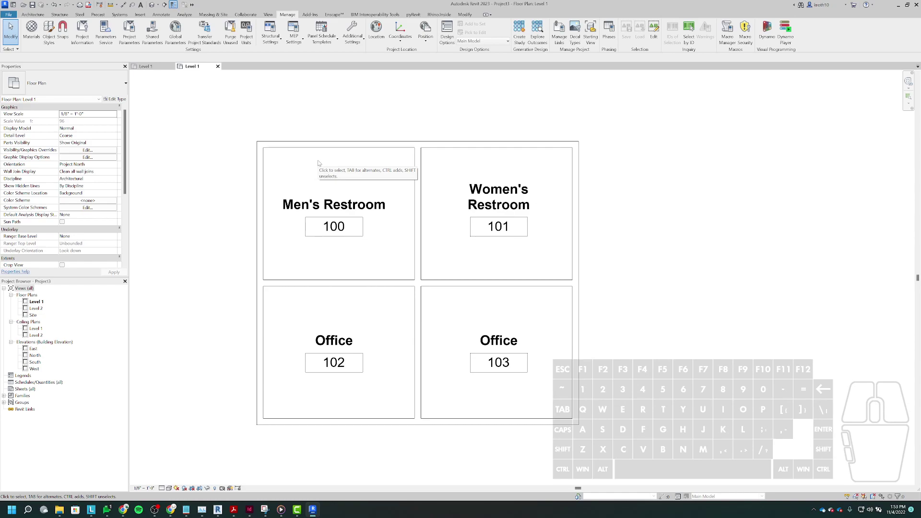
# Step: Associate Wall Finish - North of both restrooms with the Restroom Walls - North global parameter
pyautogui.click(282, 165)
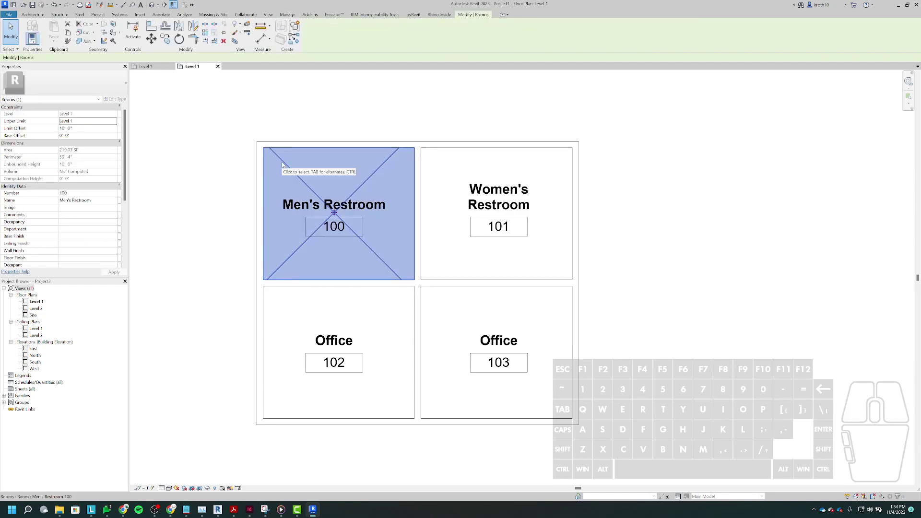
pyautogui.keyDown('ctrl'); pyautogui.click(450, 163); pyautogui.keyUp('ctrl')
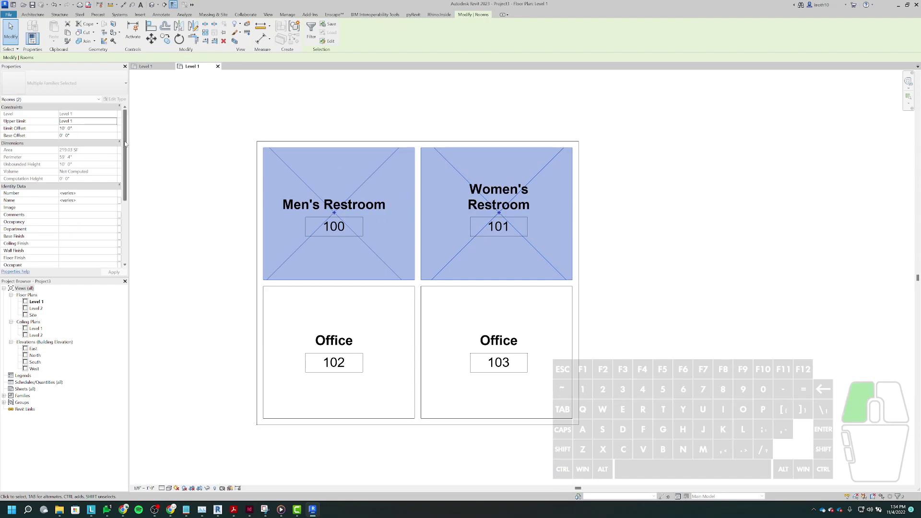
pyautogui.scroll(-4, 102, 146)
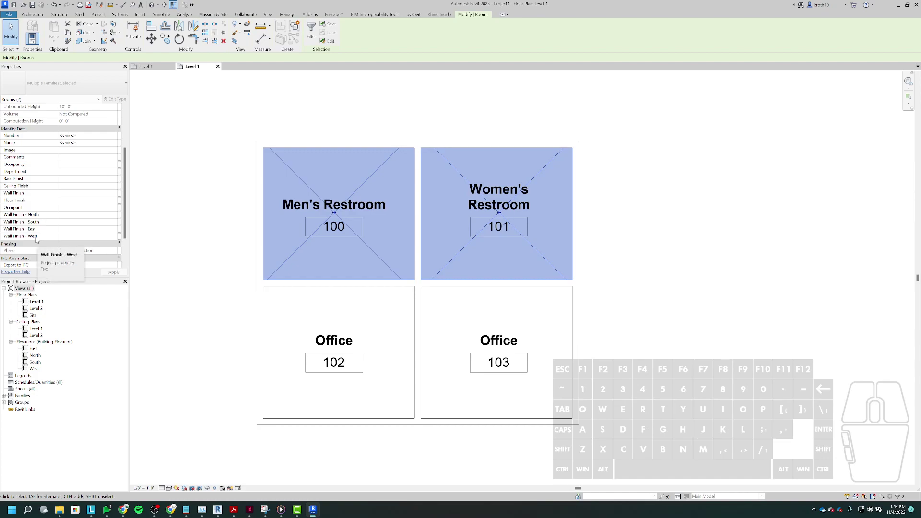
pyautogui.click(119, 216)
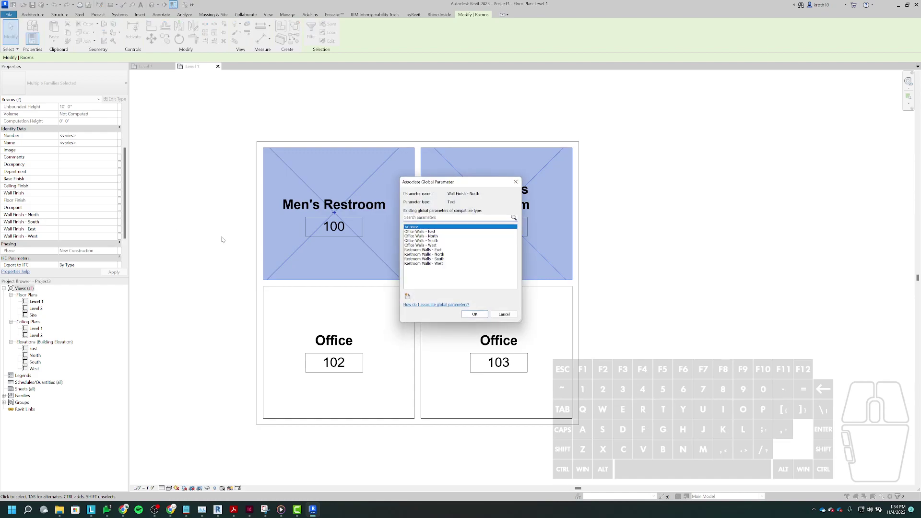
pyautogui.click(432, 236)
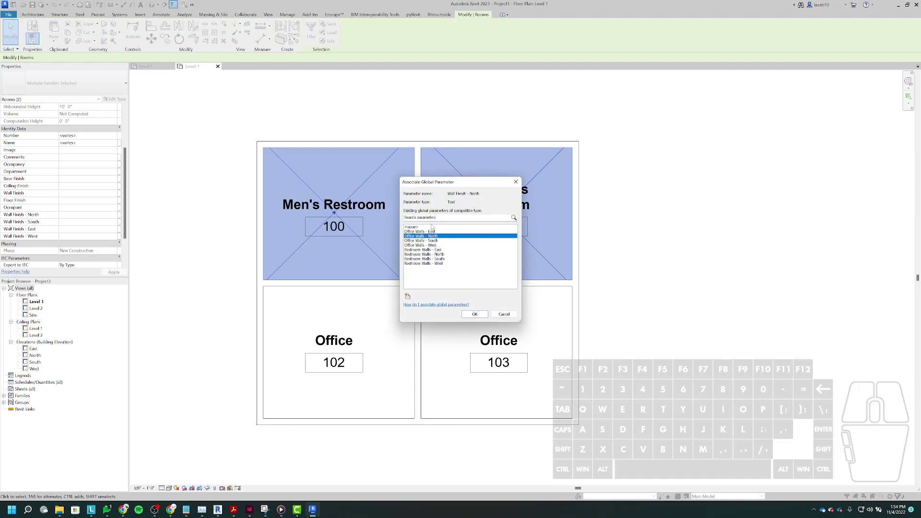
pyautogui.click(431, 254)
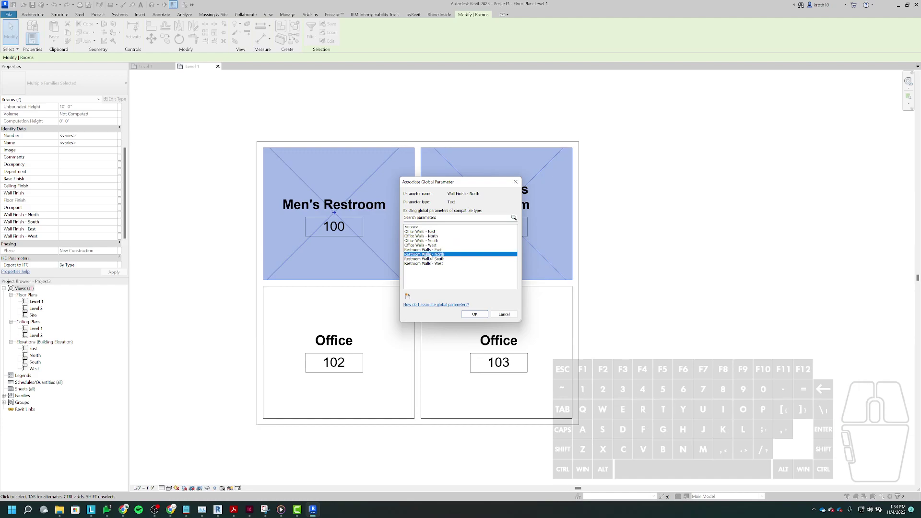
pyautogui.click(475, 314)
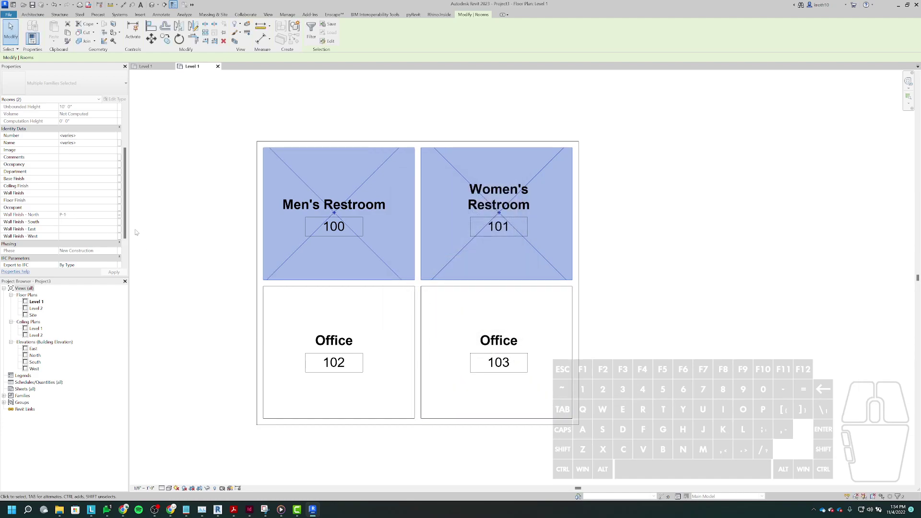
# Step: Associate the restrooms' Wall Finish - South and Wall Finish - East with the matching Restroom Walls global parameters
pyautogui.click(120, 222)
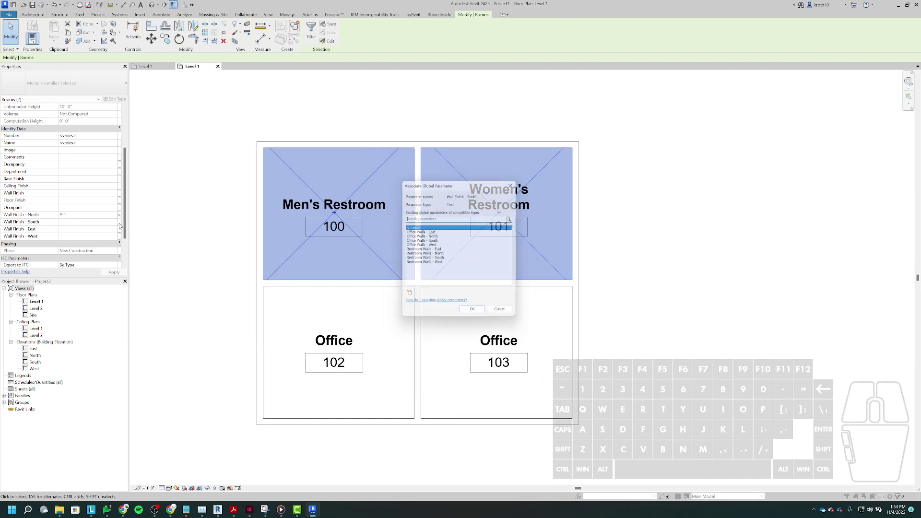
pyautogui.click(444, 259)
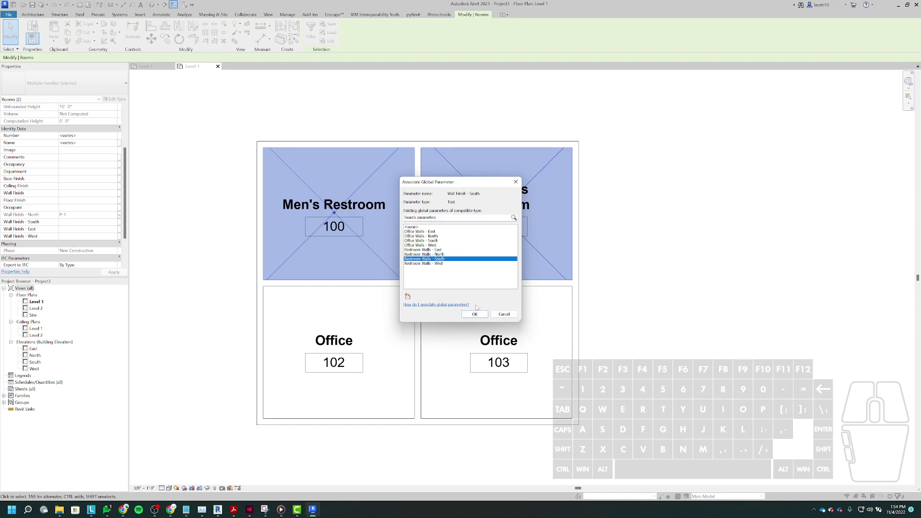
pyautogui.click(475, 315)
pyautogui.click(120, 229)
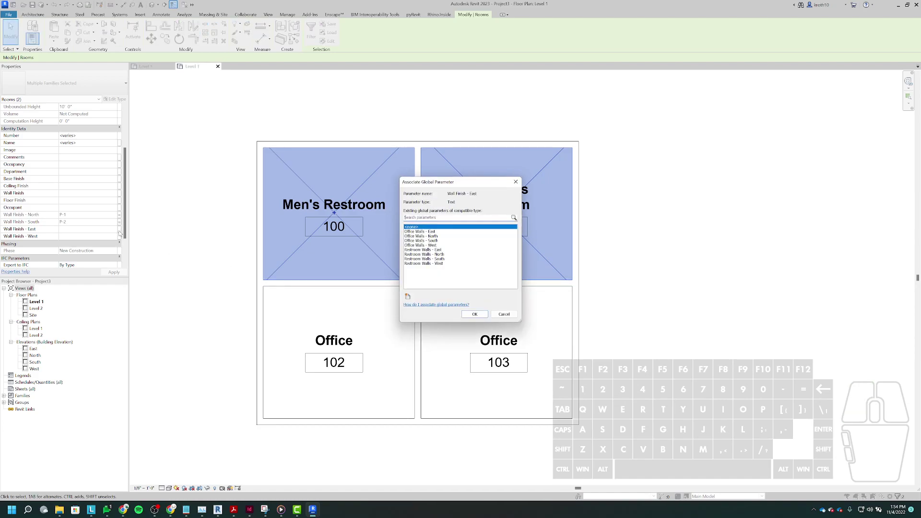
pyautogui.click(439, 250)
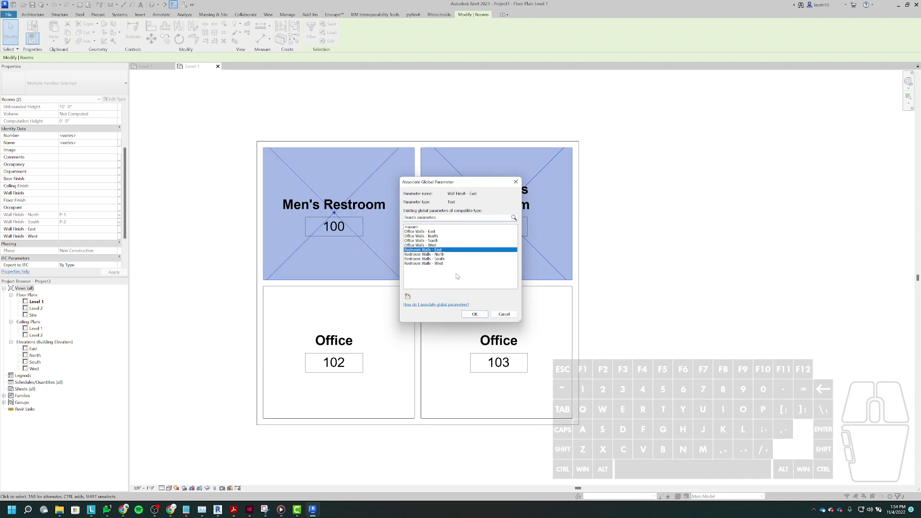
pyautogui.click(475, 314)
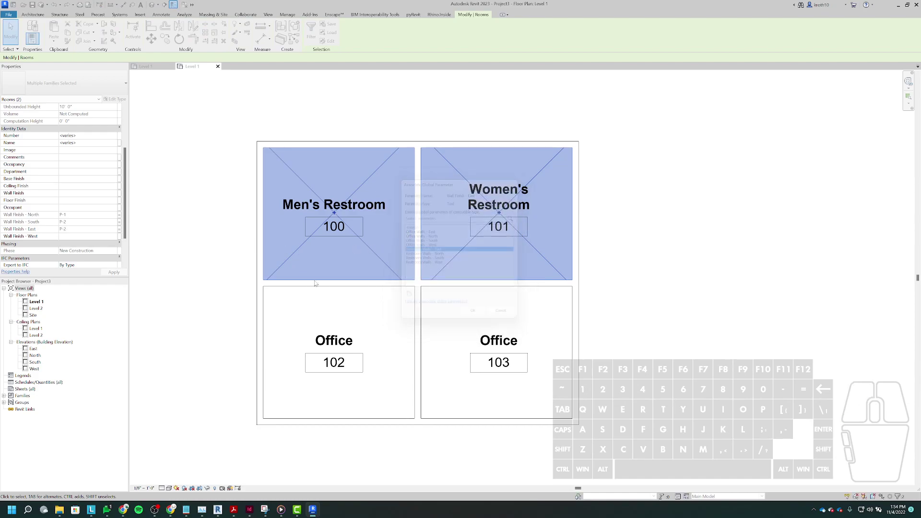
# Step: Associate the restrooms' Wall Finish - West with the Restroom Walls - West global parameter and clear the selection
pyautogui.click(119, 237)
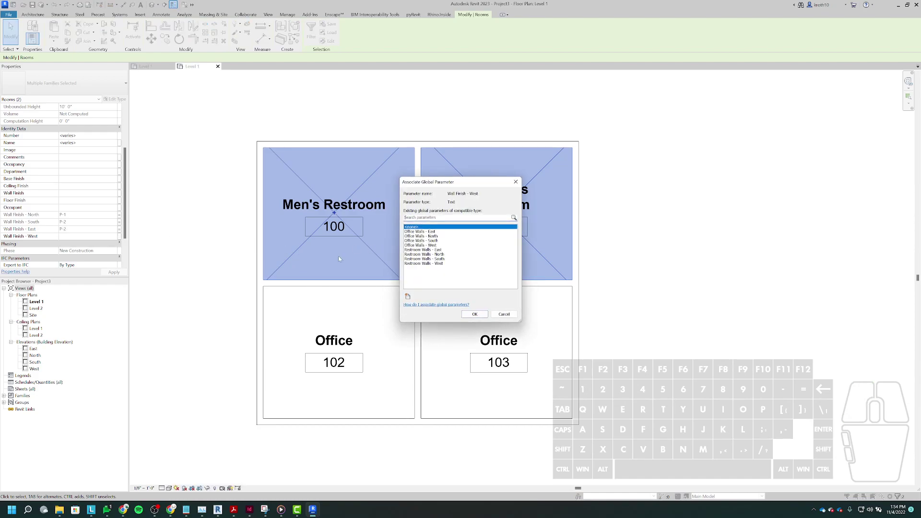
pyautogui.click(431, 264)
pyautogui.click(474, 314)
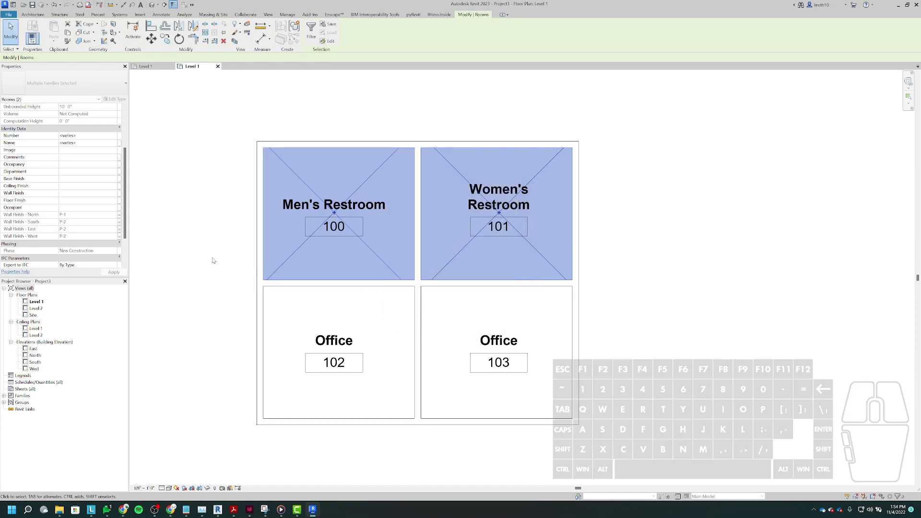
pyautogui.click(617, 210)
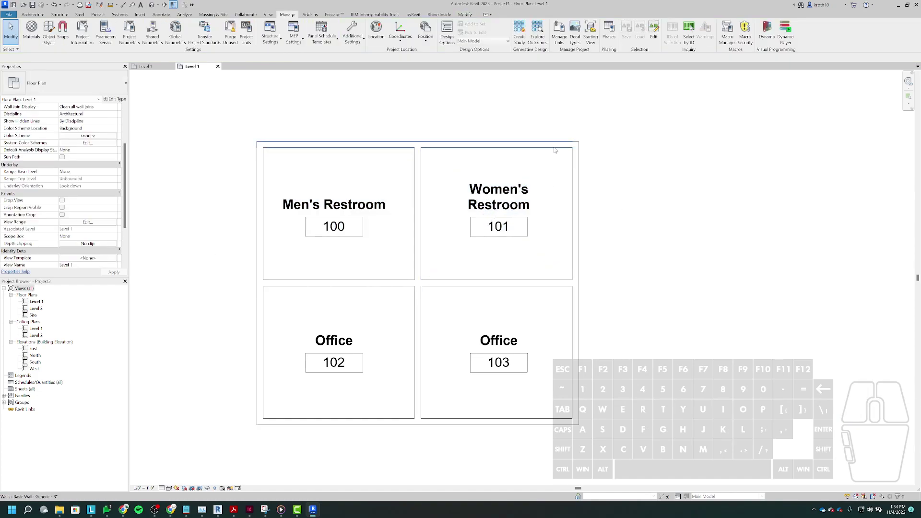
# Step: Check the directional wall finish properties of the Women's Restroom and the Men's Restroom individually
pyautogui.click(479, 161)
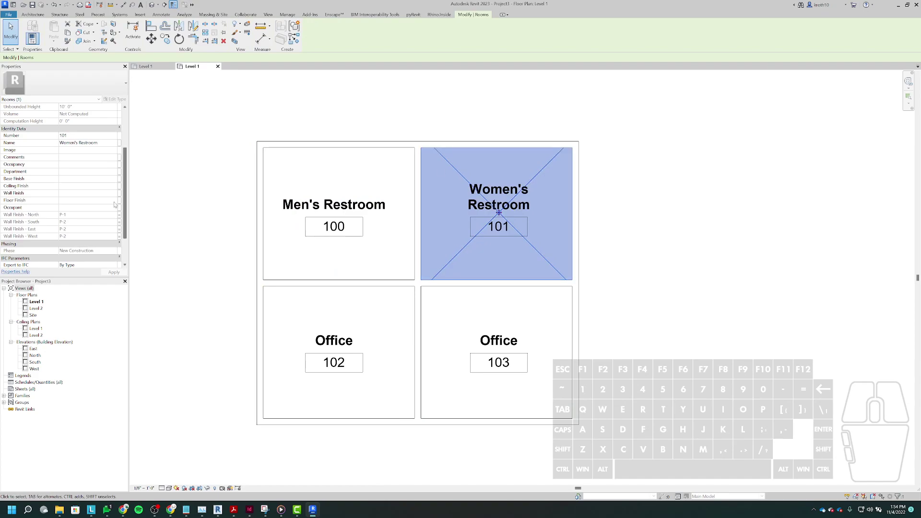
pyautogui.click(241, 193)
pyautogui.press('Tab')
pyautogui.click(265, 169)
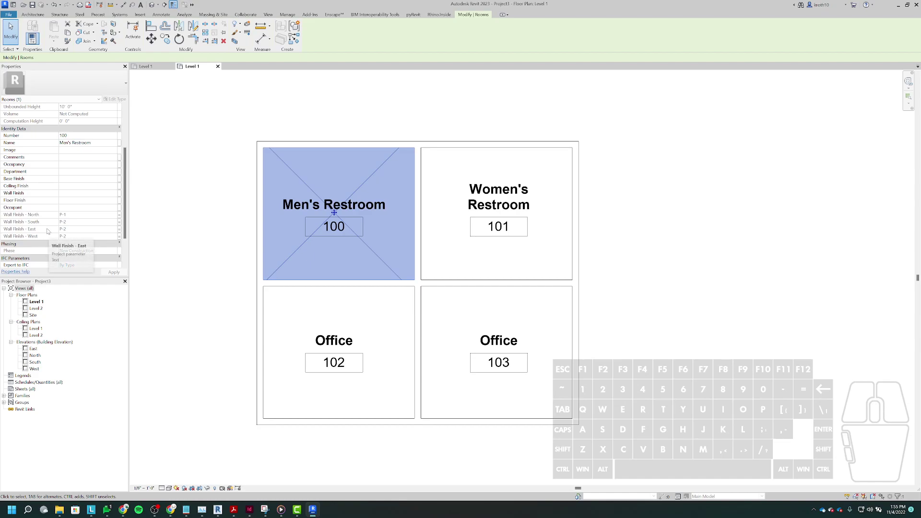
# Step: Remove the global parameter association from the Men's Restroom's Wall Finish - North and set that finish to P-3
pyautogui.click(120, 216)
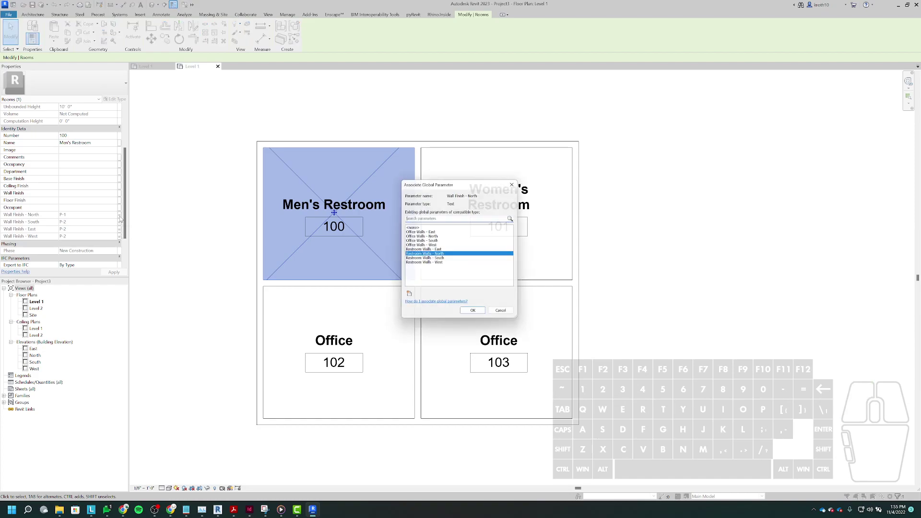
pyautogui.click(417, 228)
pyautogui.click(474, 314)
pyautogui.click(76, 215)
pyautogui.click(75, 213)
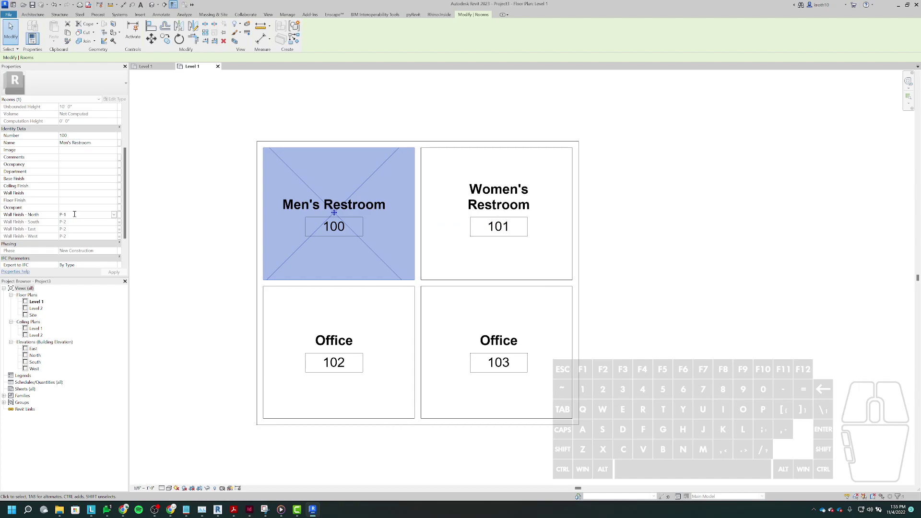
pyautogui.press('BackSpace')
pyautogui.write('3')
pyautogui.click(161, 198)
pyautogui.click(185, 235)
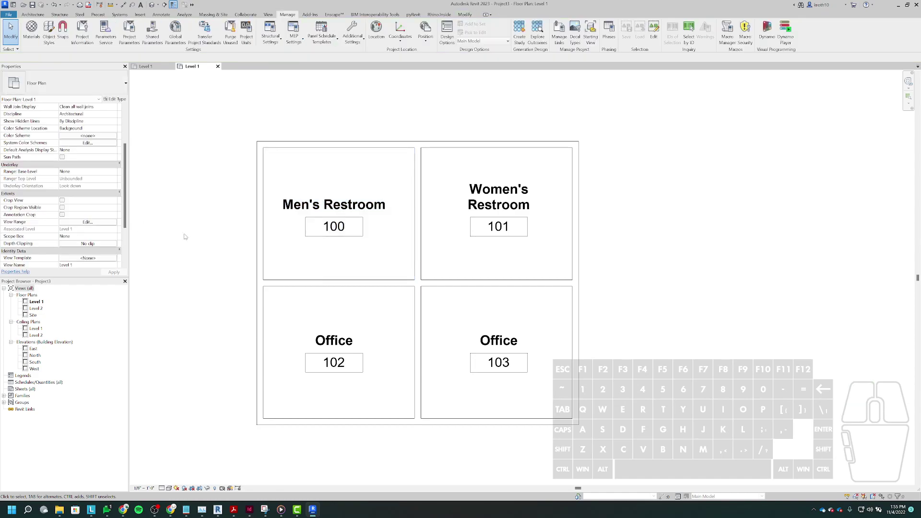
# Step: Associate Wall Finish - North of offices 102 and 103 with the Office Walls - North global parameter
pyautogui.press('Tab')
pyautogui.click(313, 288)
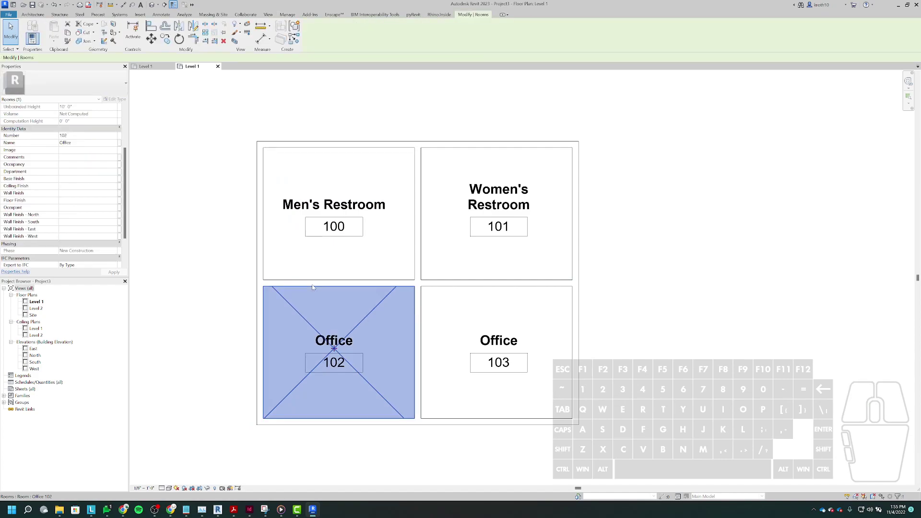
pyautogui.keyDown('ctrl'); pyautogui.click(488, 289); pyautogui.keyUp('ctrl')
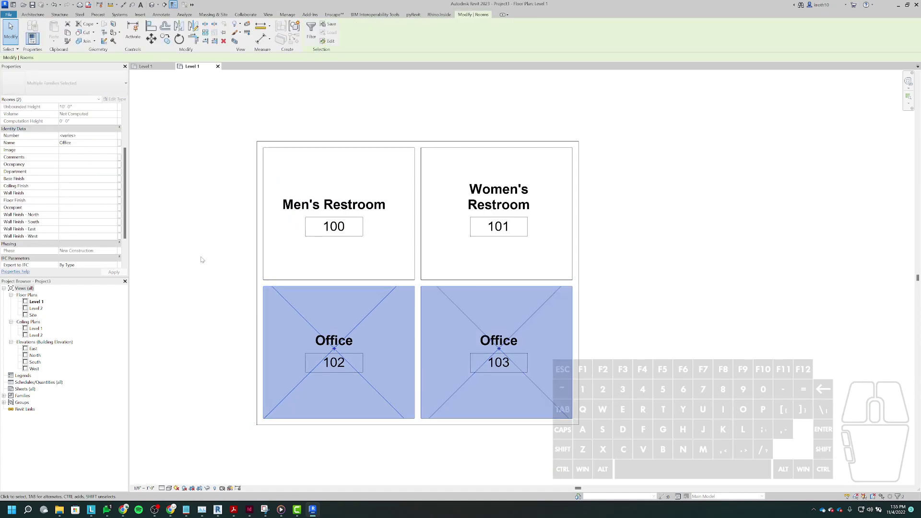
pyautogui.scroll(-1, 120, 189)
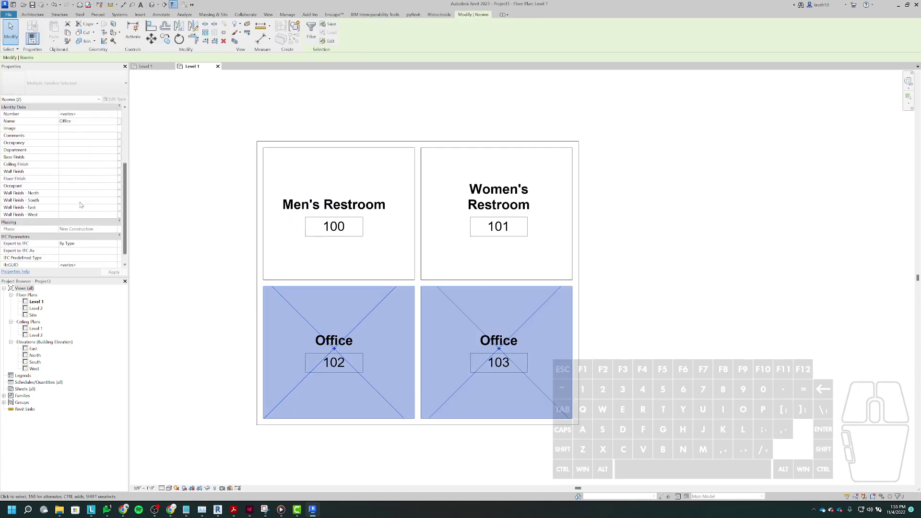
pyautogui.click(116, 194)
pyautogui.click(115, 194)
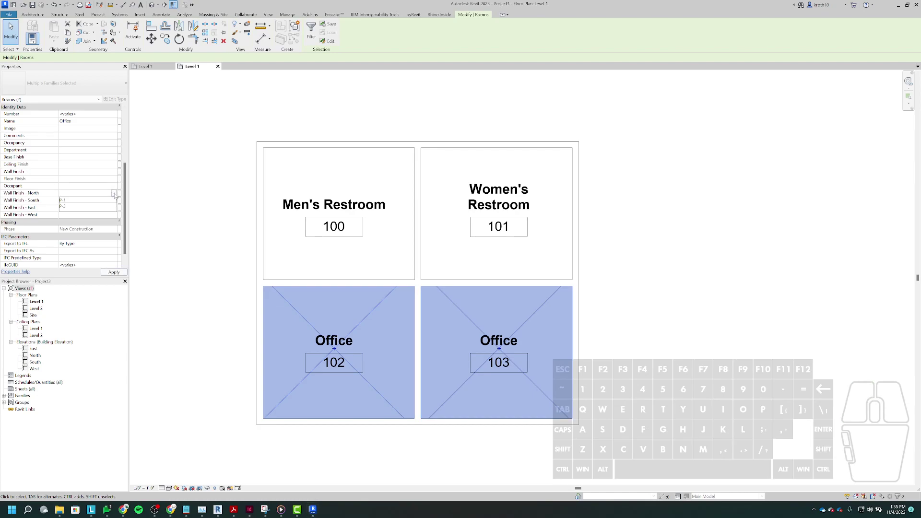
pyautogui.click(119, 193)
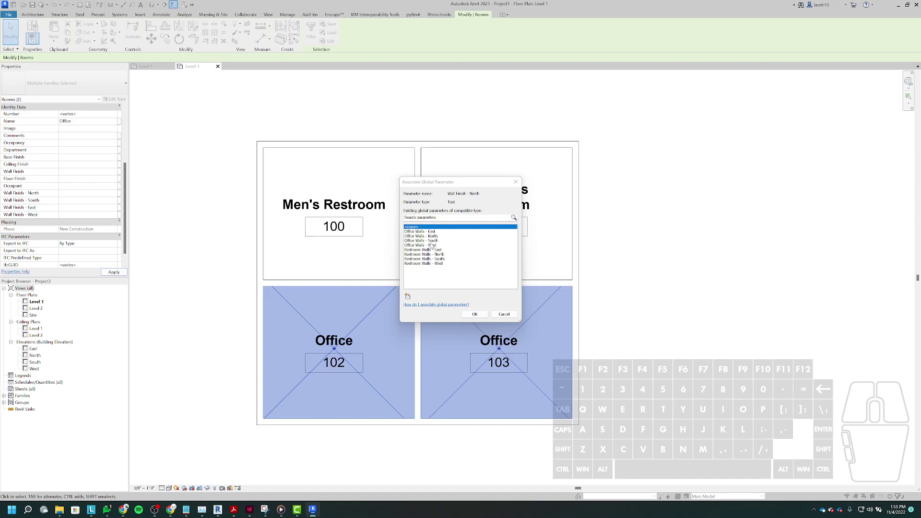
pyautogui.click(422, 236)
pyautogui.click(475, 315)
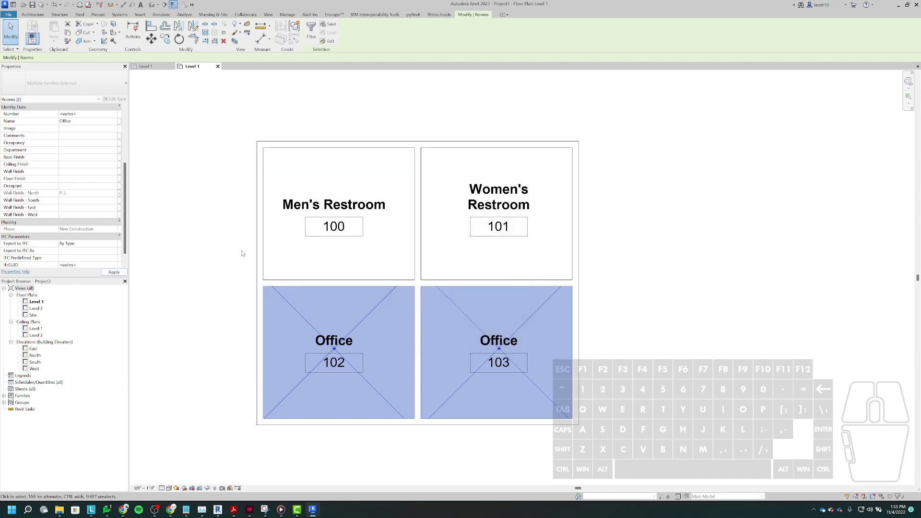
# Step: Associate the offices' Wall Finish - South and Wall Finish - East with the matching Office Walls global parameters
pyautogui.click(120, 200)
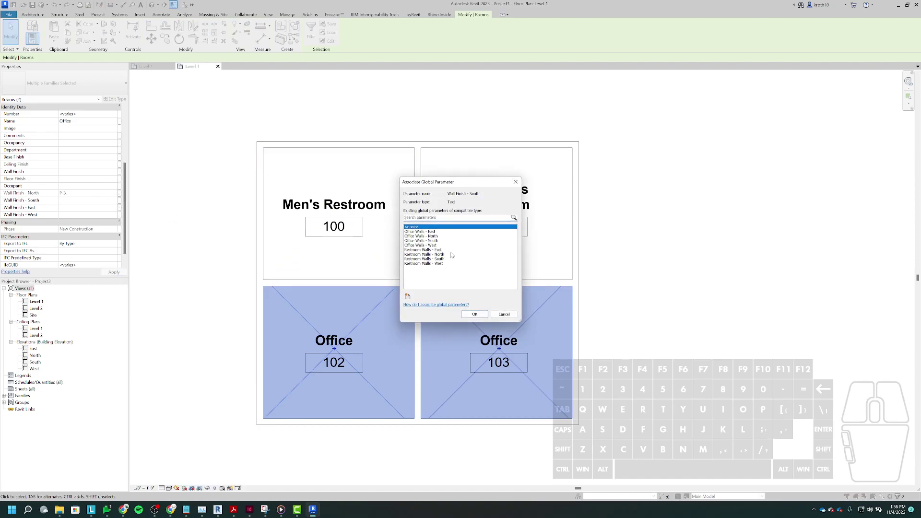
pyautogui.click(425, 241)
pyautogui.click(475, 314)
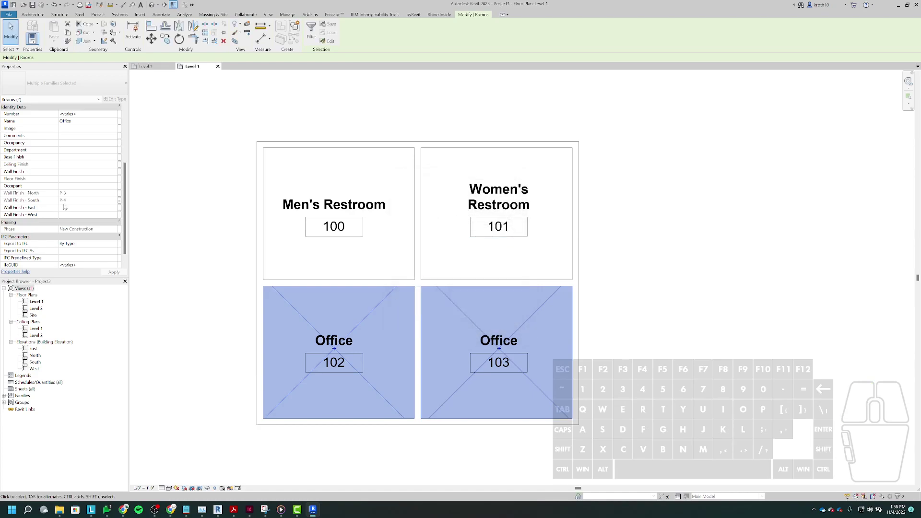
pyautogui.click(119, 207)
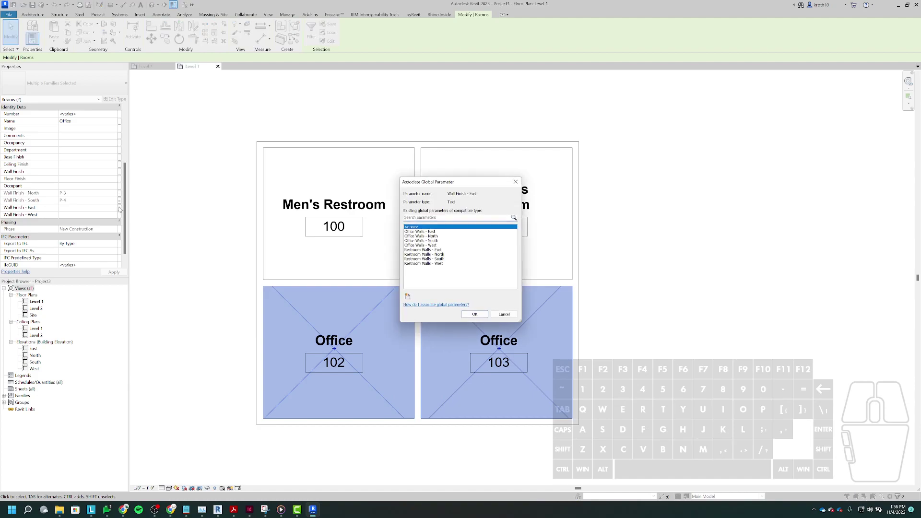
pyautogui.click(431, 232)
pyautogui.click(474, 315)
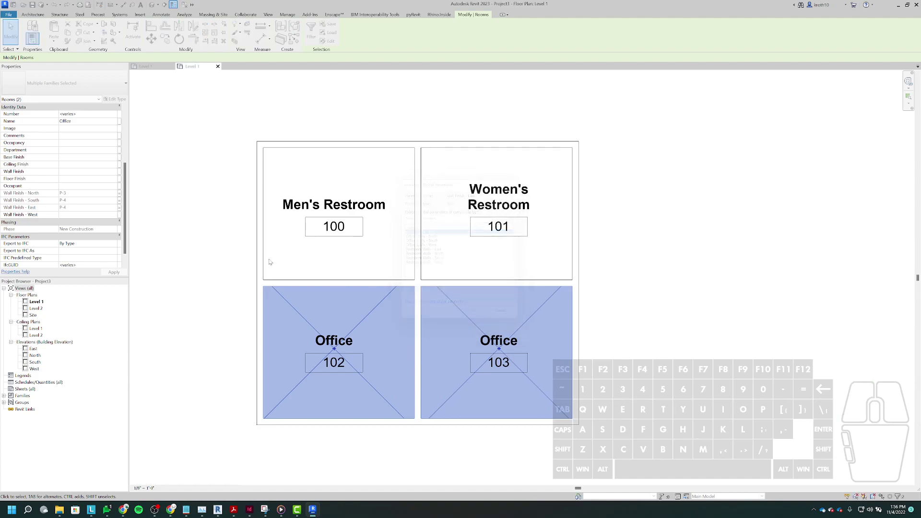
# Step: Associate the offices' Wall Finish - West with the Office Walls - West global parameter
pyautogui.click(120, 214)
pyautogui.click(421, 245)
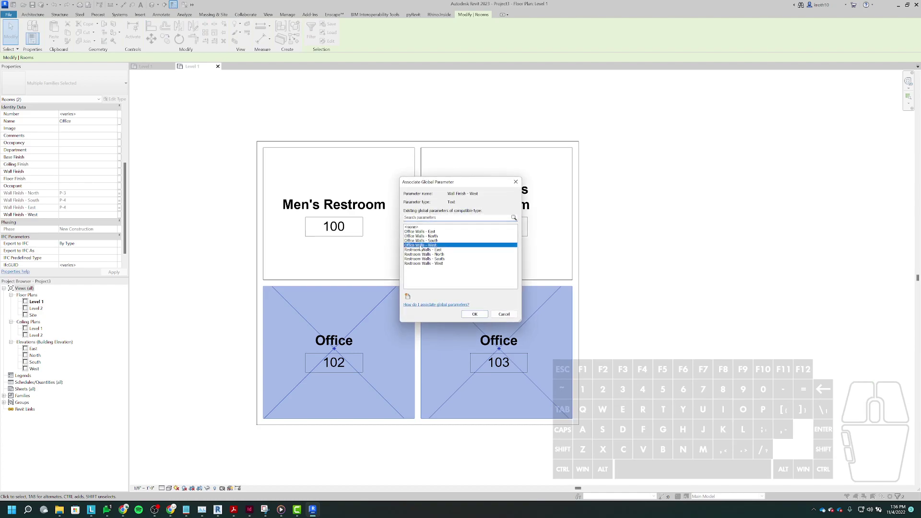
pyautogui.click(474, 314)
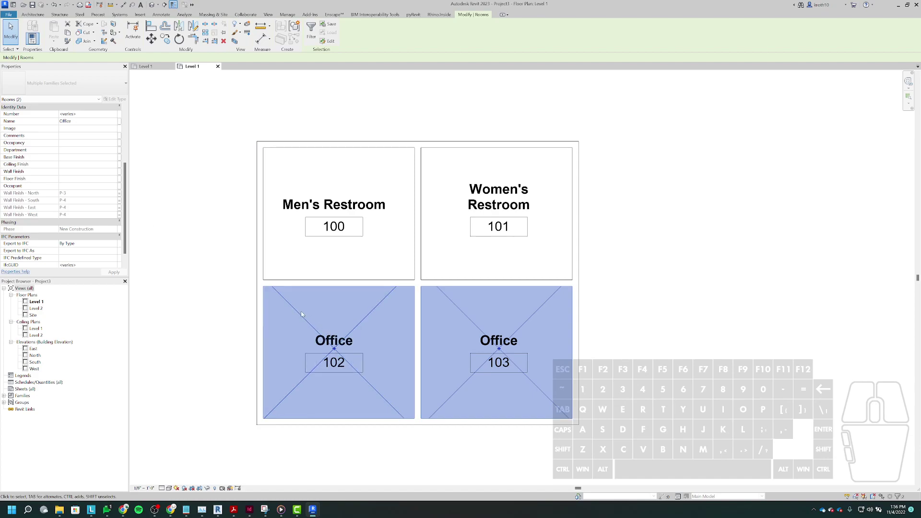
# Step: Remove the global parameter association from both offices' Wall Finish - East and set that finish to P-2
pyautogui.click(120, 210)
pyautogui.click(441, 227)
pyautogui.click(474, 315)
pyautogui.click(88, 207)
pyautogui.write('P-2')
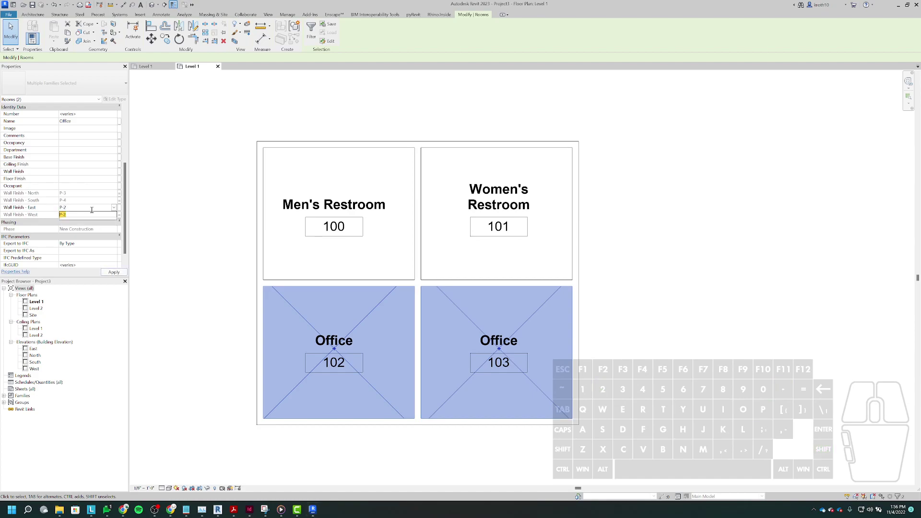
pyautogui.click(165, 247)
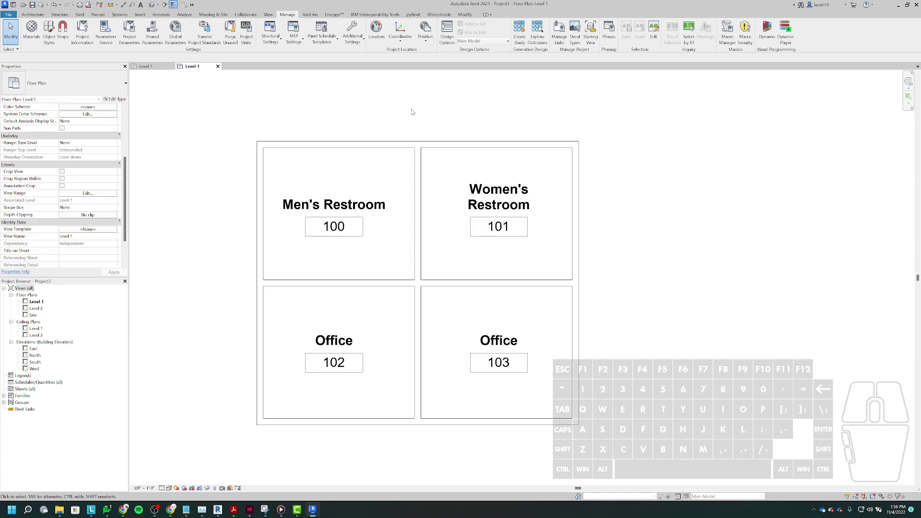
# Step: Create a schedule of building components for the Rooms category, named Room Finish Schedule
pyautogui.click(268, 14)
pyautogui.click(389, 38)
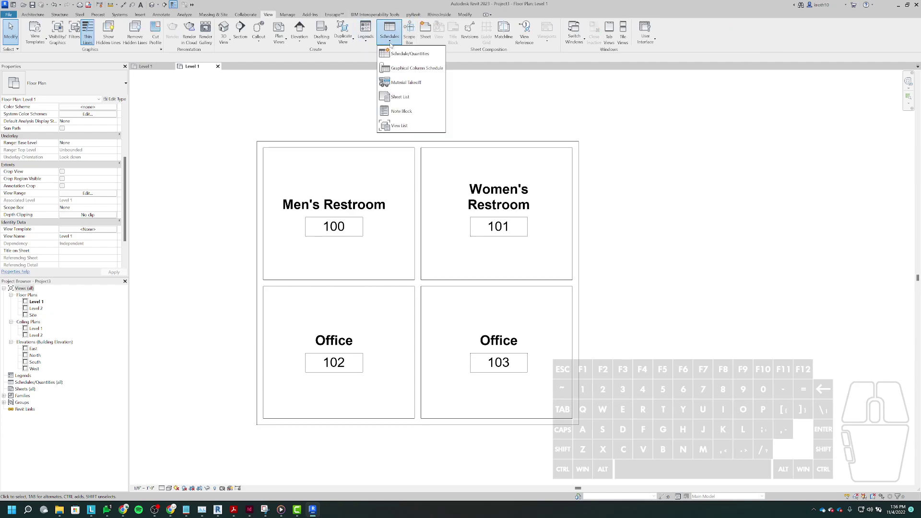
pyautogui.click(406, 54)
pyautogui.moveTo(351, 162); pyautogui.dragTo(660, 128)
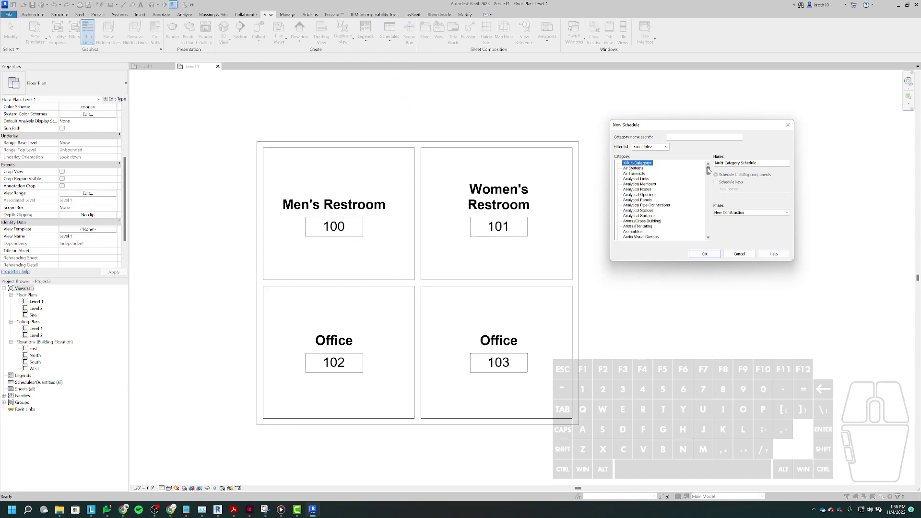
pyautogui.click(652, 146)
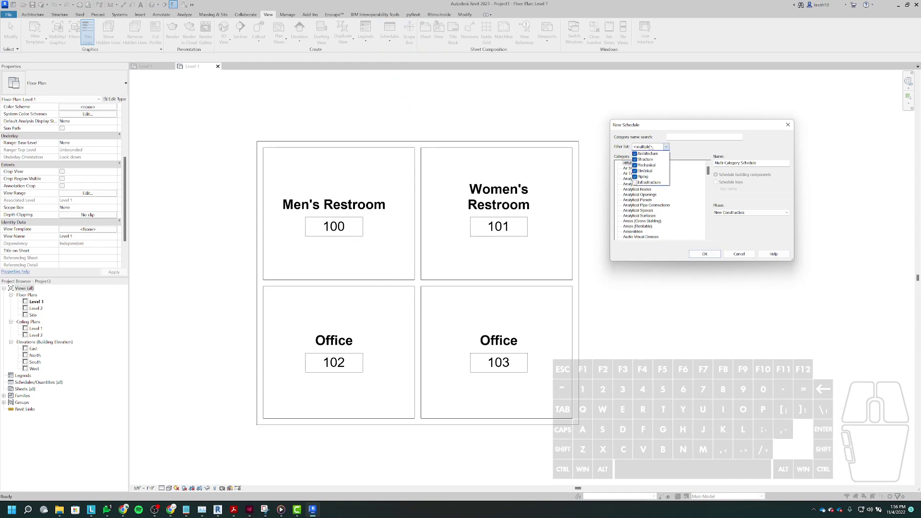
pyautogui.click(656, 146)
pyautogui.click(738, 165)
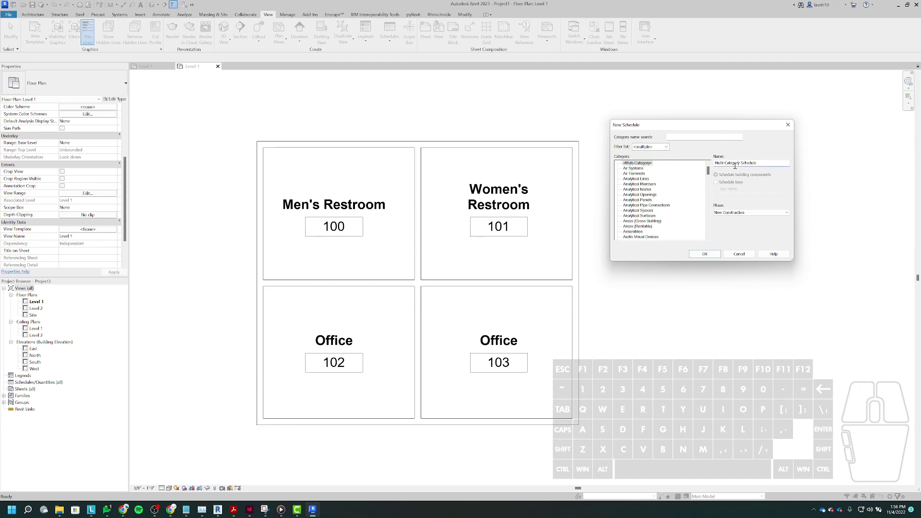
pyautogui.moveTo(708, 171); pyautogui.dragTo(711, 217)
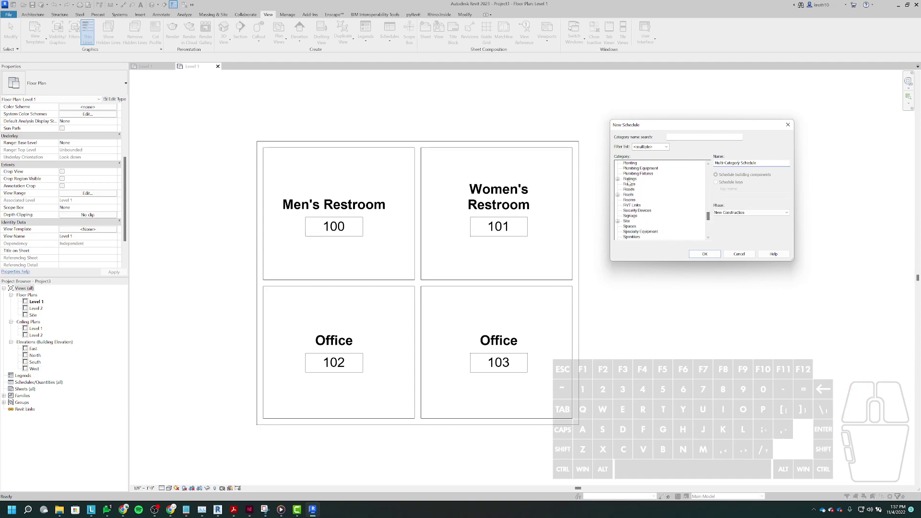
pyautogui.click(629, 199)
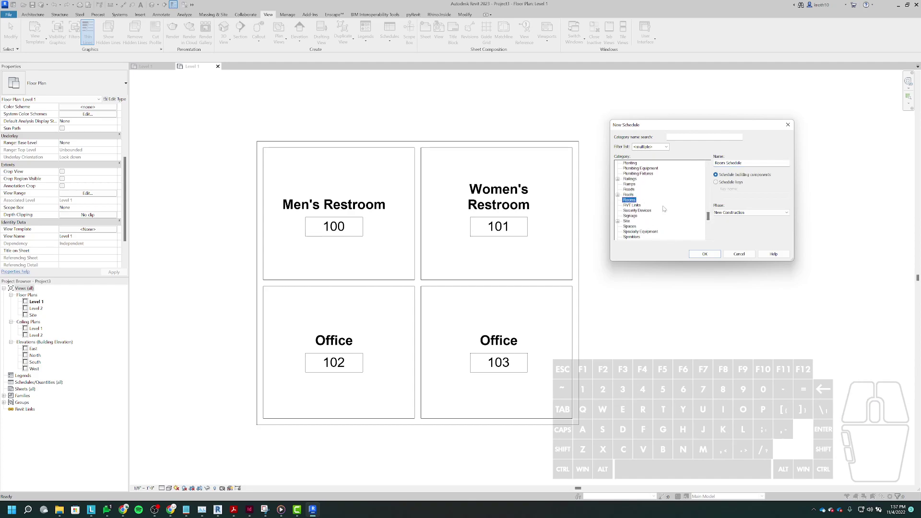
pyautogui.click(745, 163)
pyautogui.write('Finish')
pyautogui.click(703, 254)
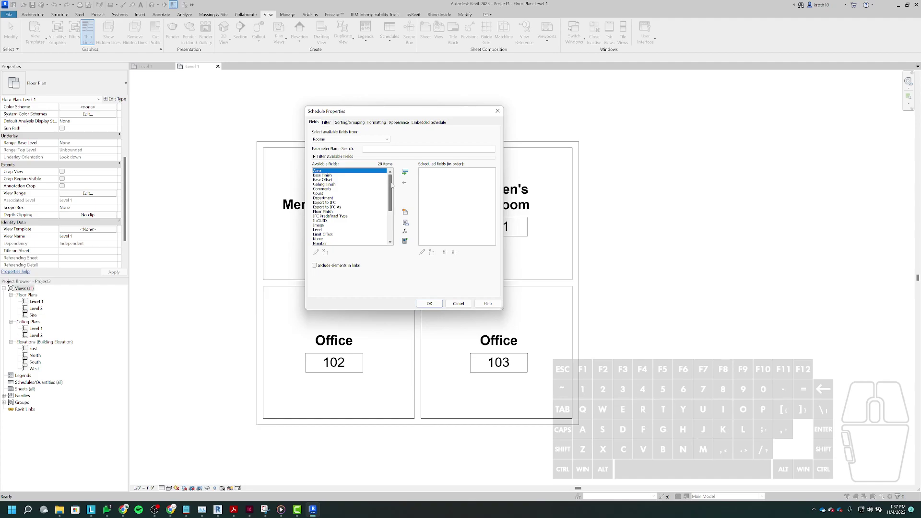
# Step: Add the Number and Name fields to the room finish schedule
pyautogui.moveTo(392, 185); pyautogui.dragTo(392, 193)
pyautogui.click(331, 224)
pyautogui.click(404, 172)
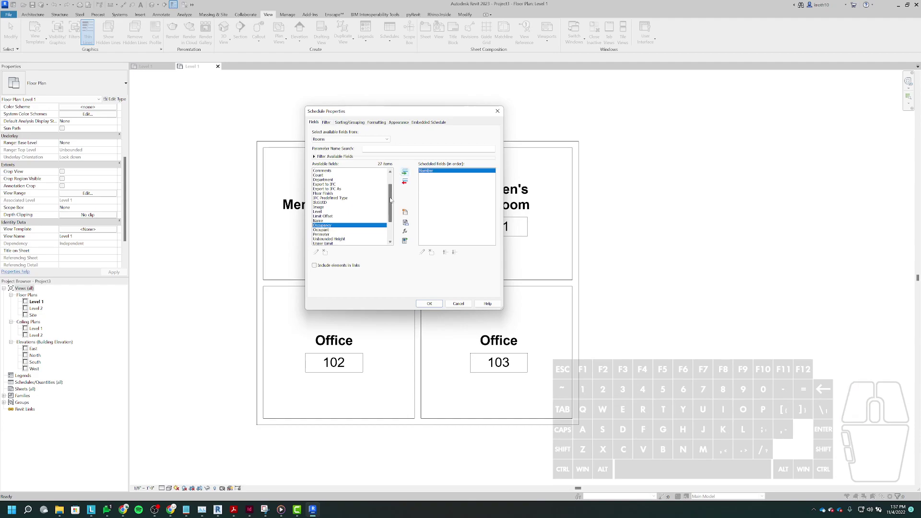
pyautogui.click(335, 221)
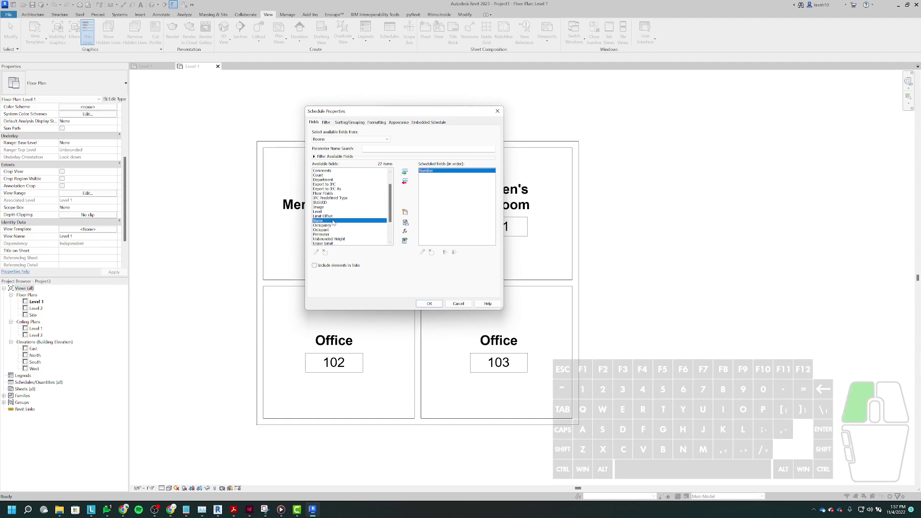
pyautogui.click(405, 172)
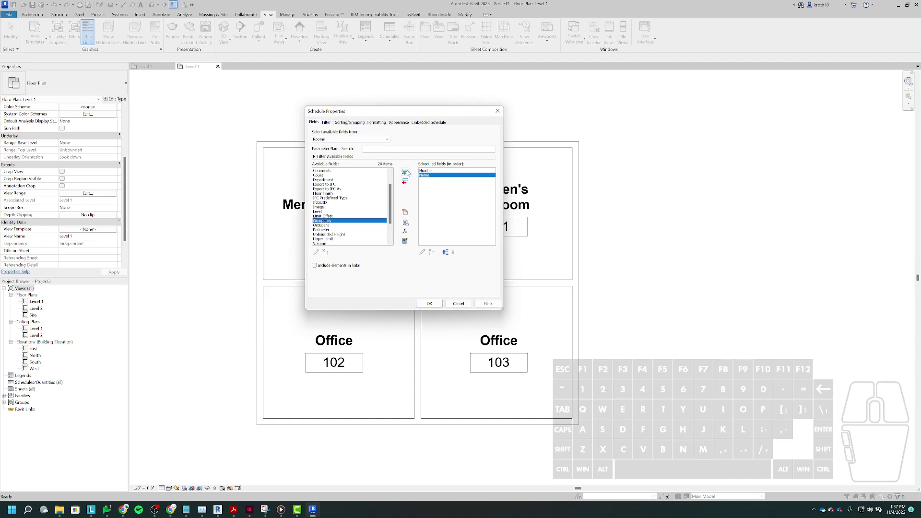
# Step: Add the Floor Finish and Base Finish fields to the schedule after Name
pyautogui.moveTo(390, 200); pyautogui.dragTo(395, 181)
pyautogui.click(331, 212)
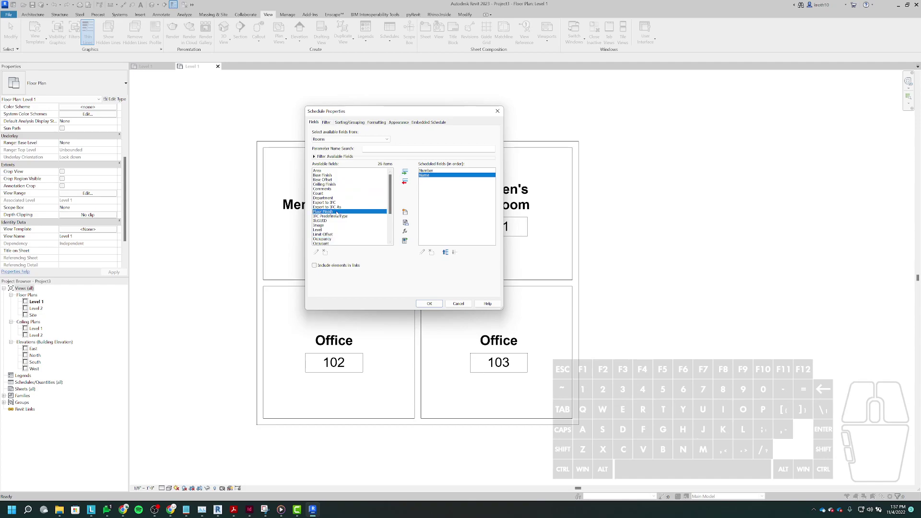
pyautogui.click(405, 172)
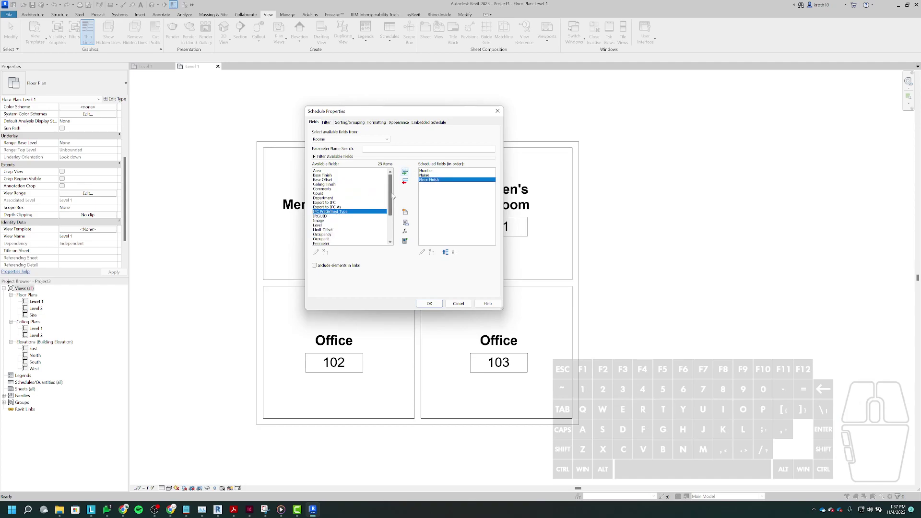
pyautogui.moveTo(392, 195)
pyautogui.mouseDown()
pyautogui.moveTo(391, 217)
pyautogui.moveTo(390, 178)
pyautogui.moveTo(391, 207)
pyautogui.mouseUp()
pyautogui.click(386, 175)
pyautogui.click(405, 171)
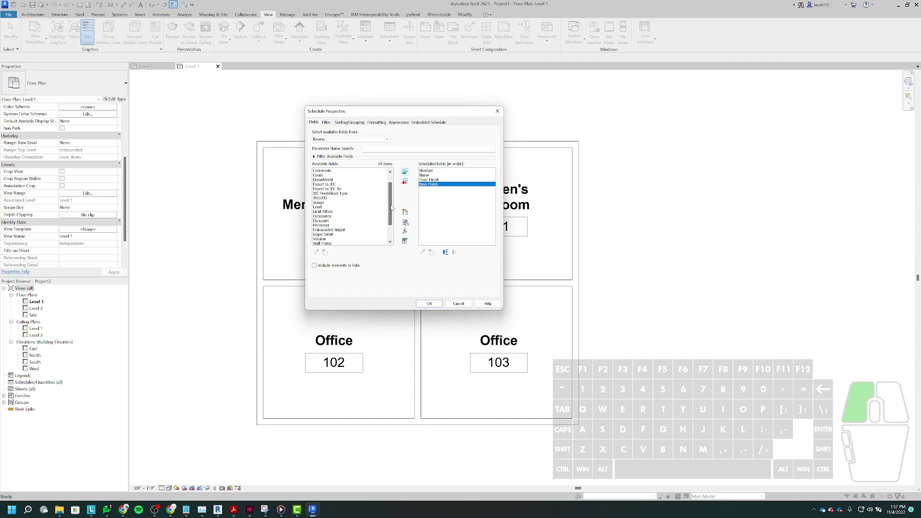
# Step: Add the directional wall finish fields to the schedule in the order North, East, South, West
pyautogui.moveTo(391, 207); pyautogui.dragTo(391, 222)
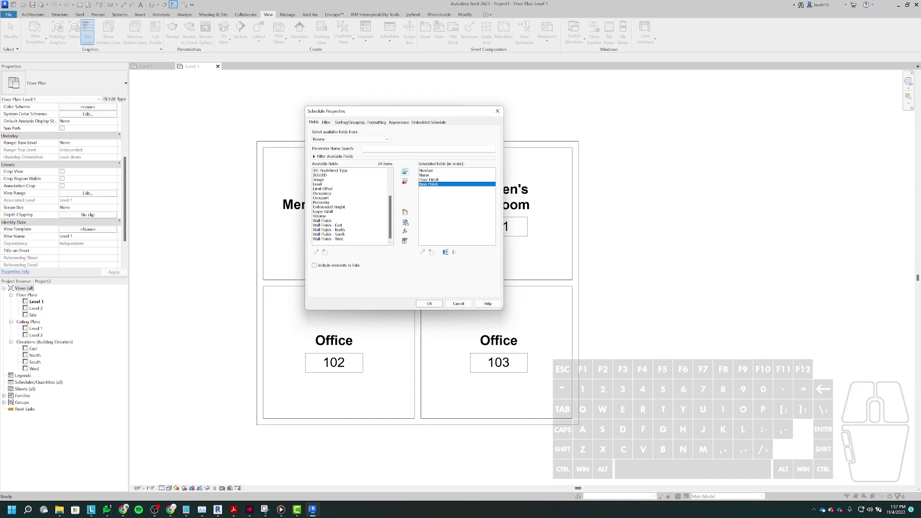
pyautogui.click(330, 230)
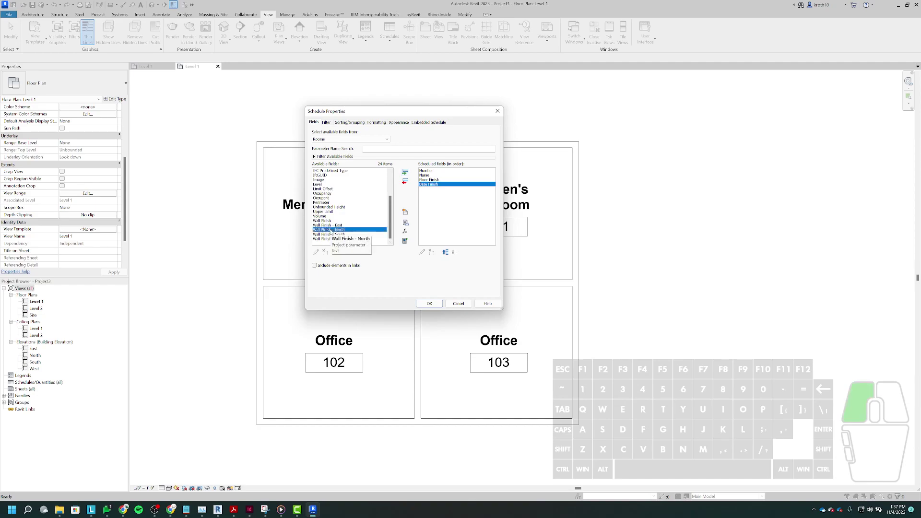
pyautogui.click(404, 171)
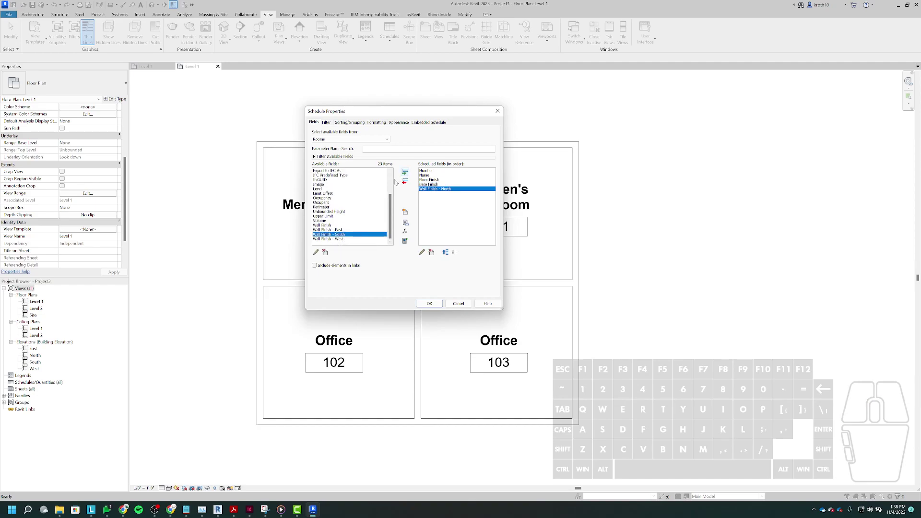
pyautogui.click(333, 229)
pyautogui.click(404, 172)
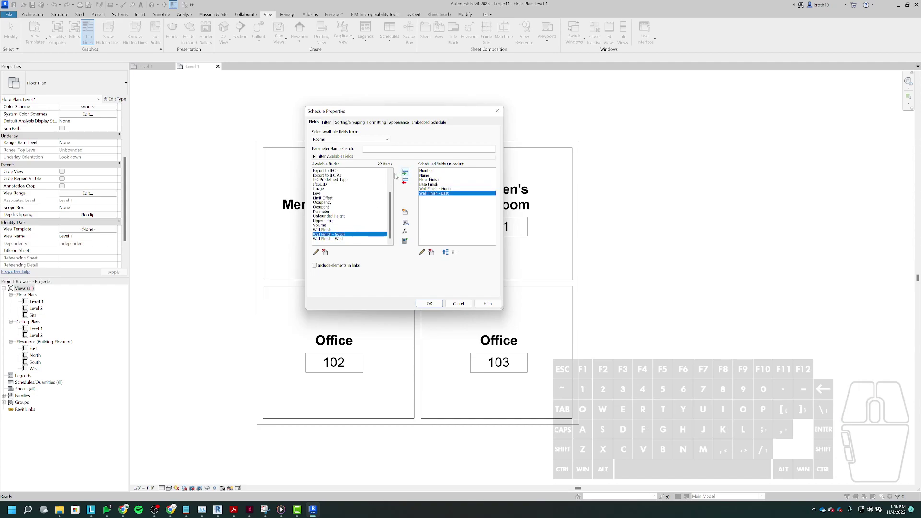
pyautogui.doubleClick(344, 235)
pyautogui.click(404, 172)
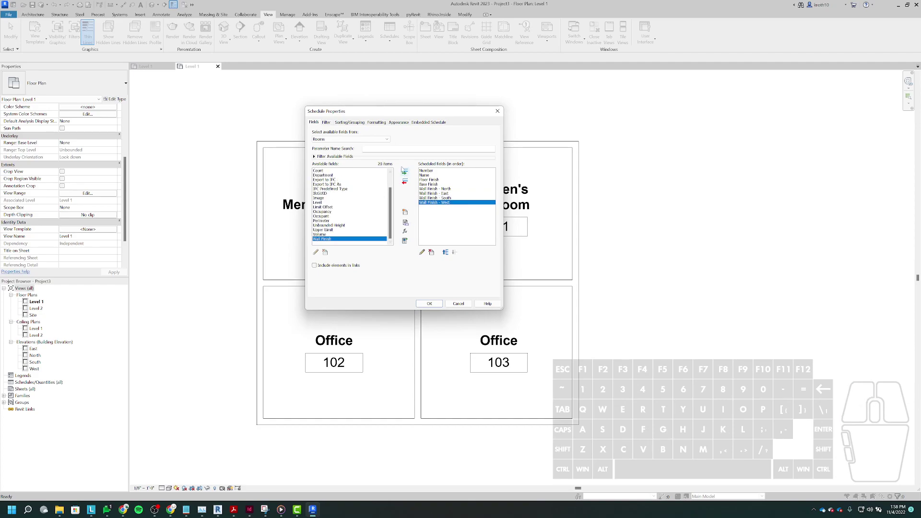
# Step: Add the Ceiling Finish and Comments fields as the last columns and generate the schedule
pyautogui.moveTo(391, 218); pyautogui.dragTo(391, 205)
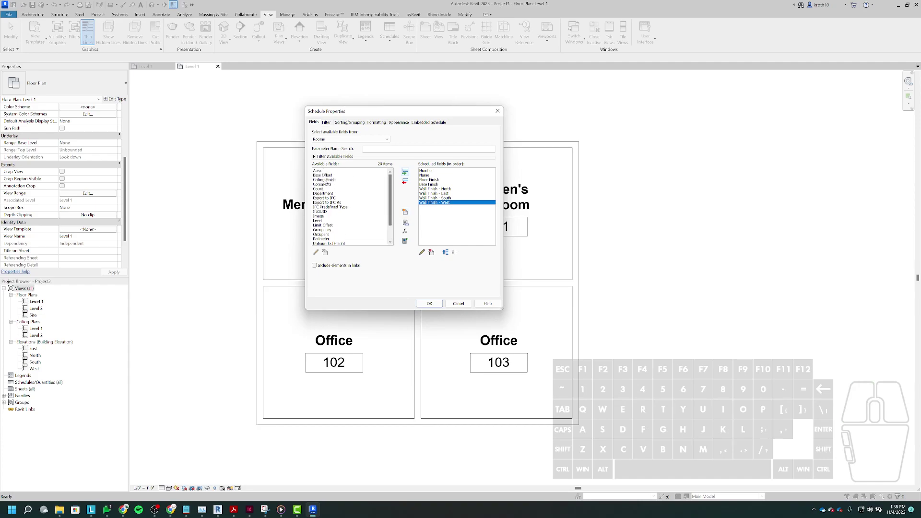
pyautogui.click(381, 179)
pyautogui.click(405, 172)
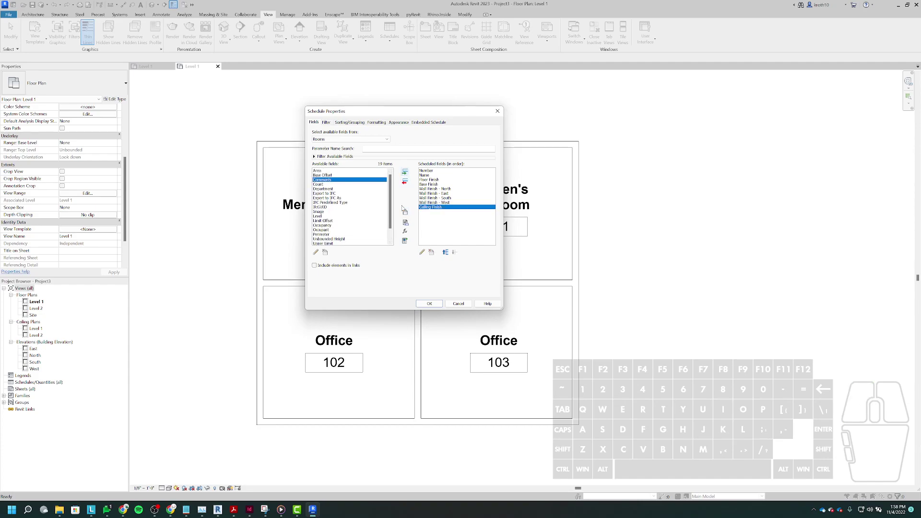
pyautogui.moveTo(392, 199)
pyautogui.mouseDown()
pyautogui.moveTo(392, 211)
pyautogui.moveTo(393, 197)
pyautogui.mouseUp()
pyautogui.click(404, 172)
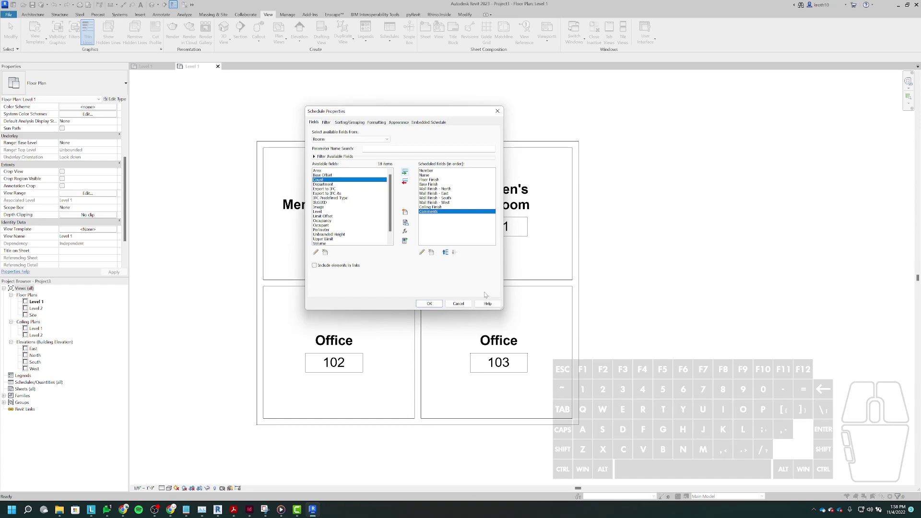
pyautogui.click(429, 304)
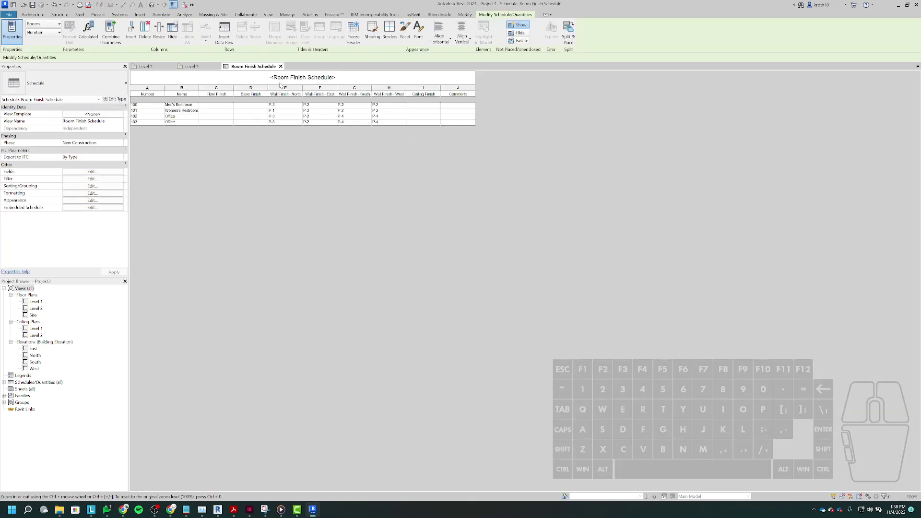
# Step: Rename the Number column heading to Room # and the Name heading to Room Name
pyautogui.click(333, 80)
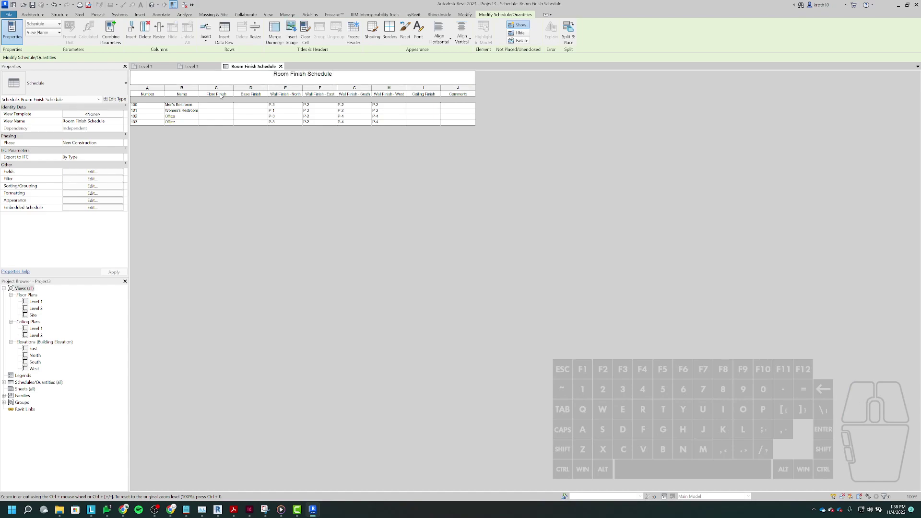
pyautogui.click(277, 95)
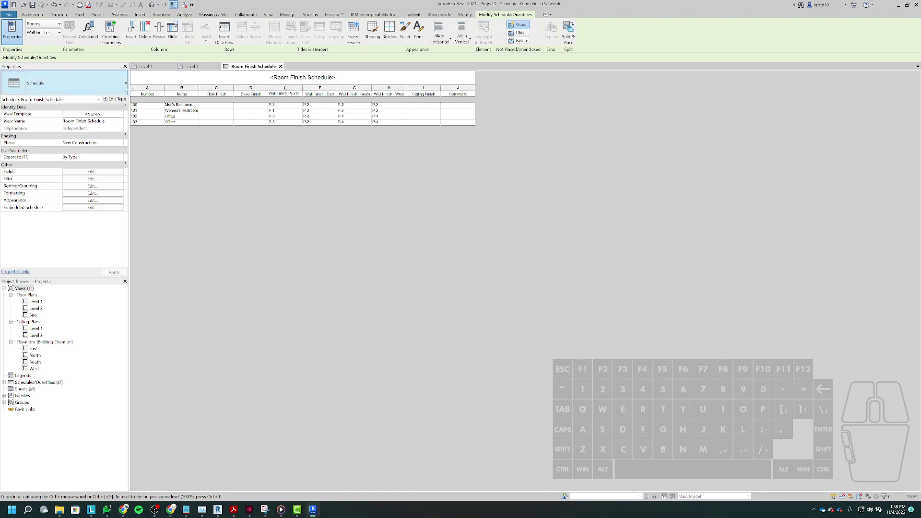
pyautogui.click(145, 95)
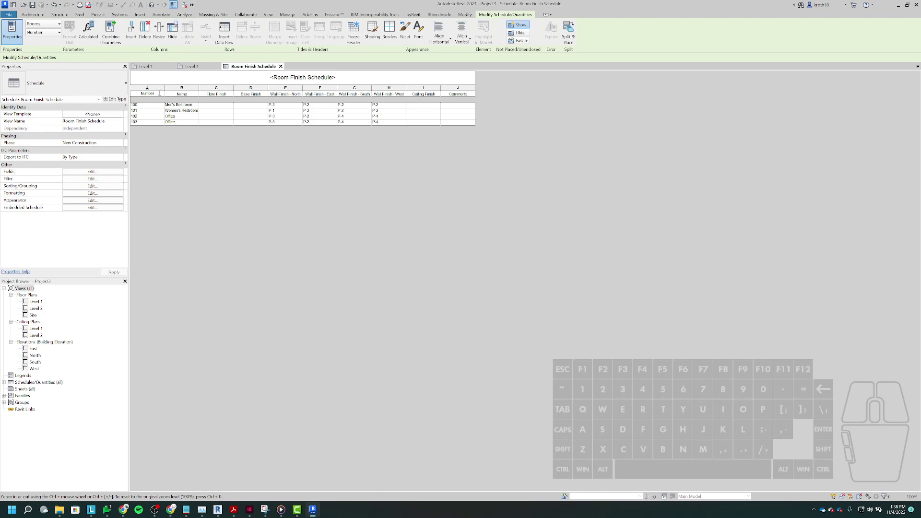
pyautogui.click(158, 94)
pyautogui.write('Roomn')
pyautogui.press('BackSpace')
pyautogui.write('#')
pyautogui.click(188, 94)
pyautogui.write('Room')
# Step: Shorten the Floor Finish heading to Floor and rename the Base Finish heading to Wall Base
pyautogui.click(214, 96)
pyautogui.moveTo(226, 95); pyautogui.dragTo(215, 94)
pyautogui.press('BackSpace')
pyautogui.click(259, 94)
pyautogui.moveTo(260, 93); pyautogui.dragTo(241, 91)
pyautogui.write('Wall Base')
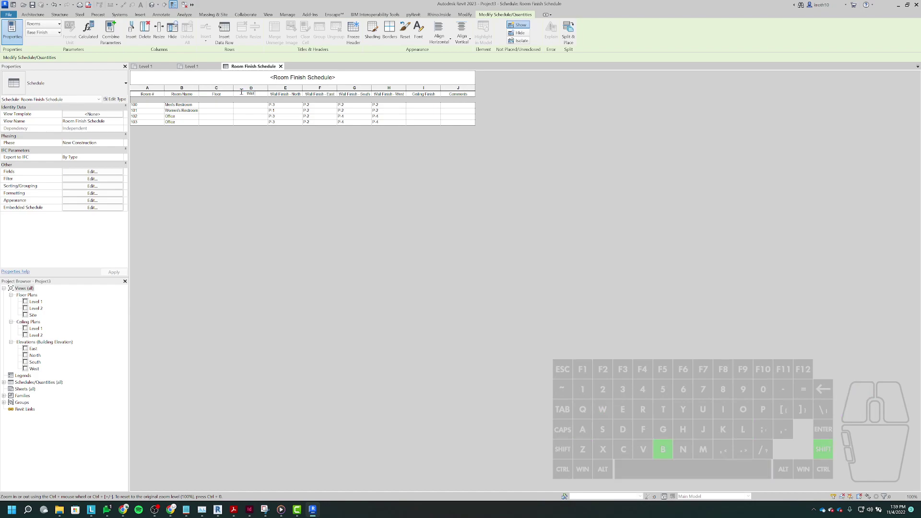
# Step: Rename the North, East, South and West wall finish headings to N, E, S and W
pyautogui.click(290, 96)
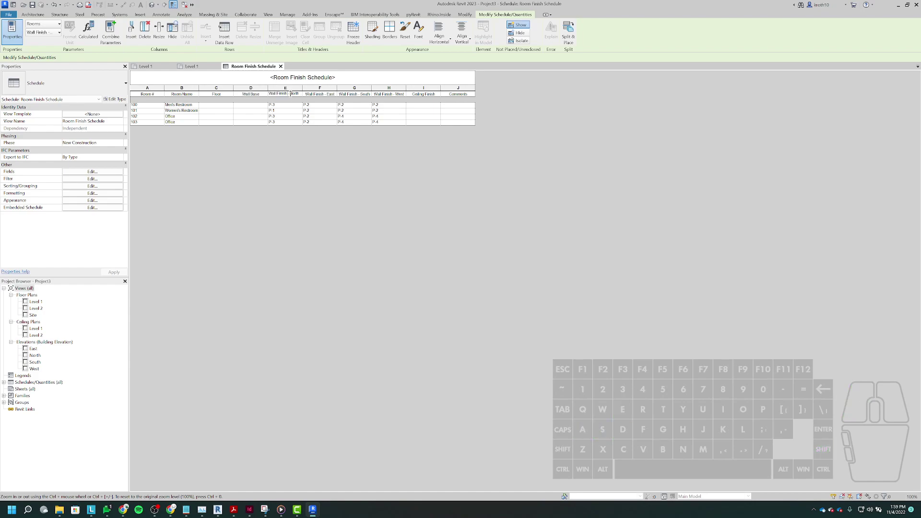
pyautogui.moveTo(270, 93); pyautogui.dragTo(390, 95)
pyautogui.write('N')
pyautogui.click(317, 94)
pyautogui.moveTo(334, 95); pyautogui.dragTo(285, 99)
pyautogui.write('E')
pyautogui.moveTo(337, 94); pyautogui.dragTo(396, 101)
pyautogui.press('BackSpace')
pyautogui.write('S')
pyautogui.moveTo(372, 94); pyautogui.dragTo(438, 96)
pyautogui.write('W')
# Step: Shorten the Ceiling Finish heading to Ceiling and rename the Comments heading to Notes
pyautogui.click(423, 95)
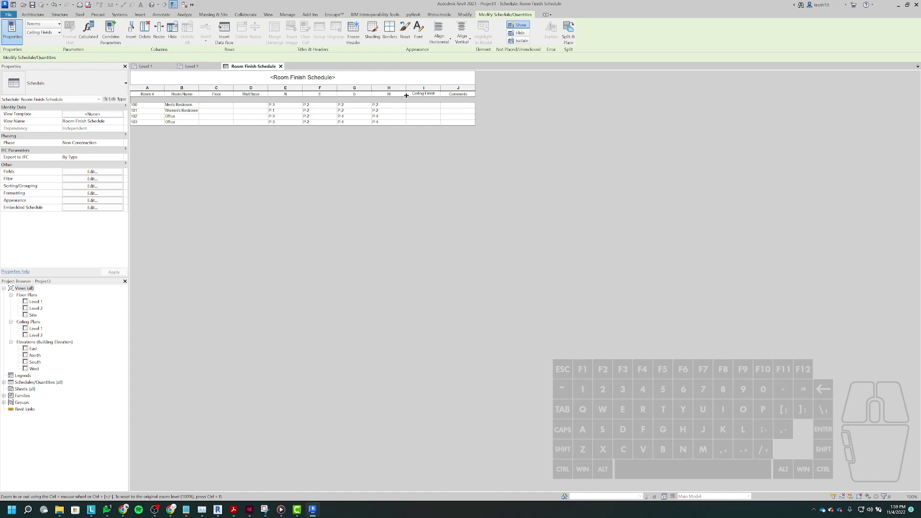
pyautogui.moveTo(435, 94); pyautogui.dragTo(424, 94)
pyautogui.press('BackSpace')
pyautogui.click(459, 94)
pyautogui.write('Notes')
pyautogui.click(229, 111)
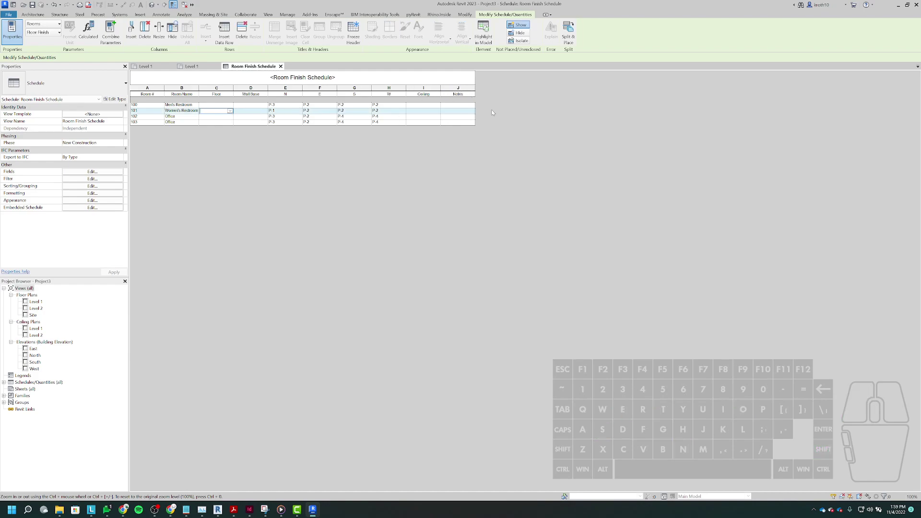
# Step: Retitle the schedule ROOM FINISH SCHEDULE in capitals and align the title to the left
pyautogui.click(302, 77)
pyautogui.click(331, 74)
pyautogui.doubleClick(331, 75)
pyautogui.write('ROOM FIS')
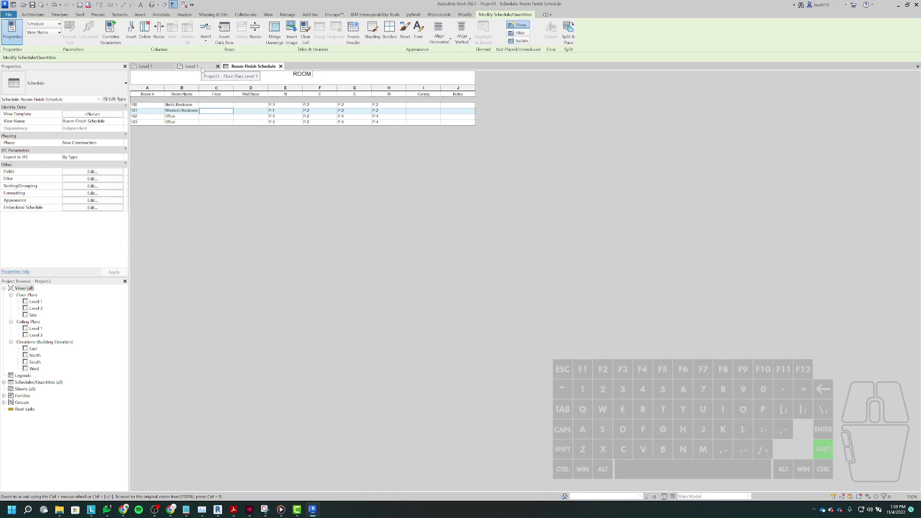
pyautogui.write('INISH SCHEDULE')
pyautogui.press('Return')
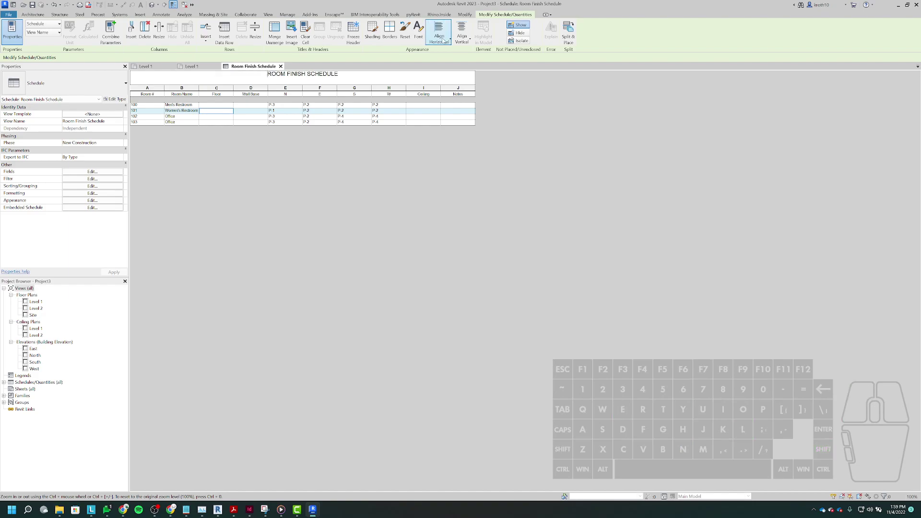
pyautogui.click(439, 39)
pyautogui.click(436, 53)
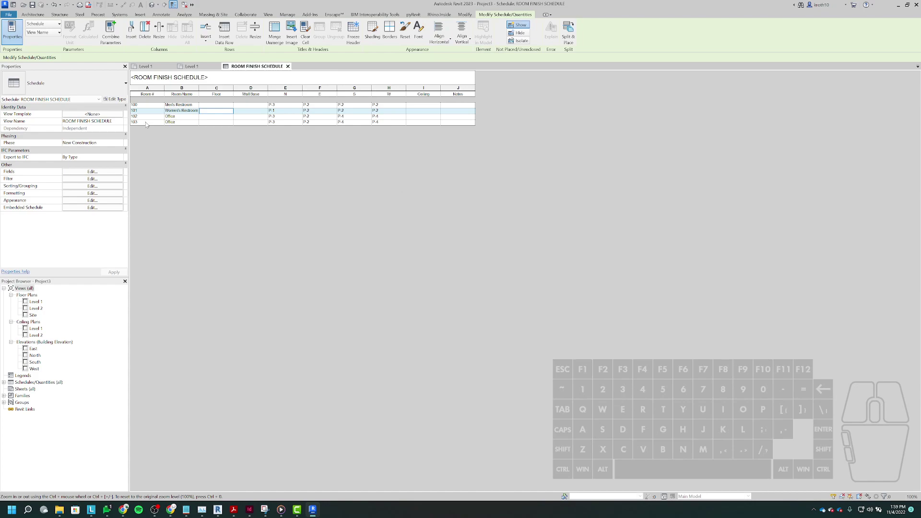
# Step: Try to group the N, E, S and W wall headings under one shared heading
pyautogui.click(283, 94)
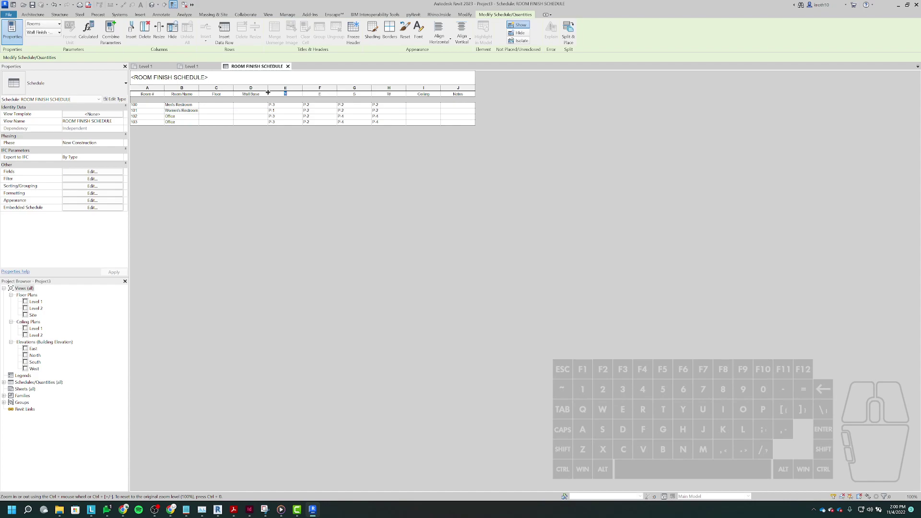
pyautogui.click(265, 94)
pyautogui.press('Up')
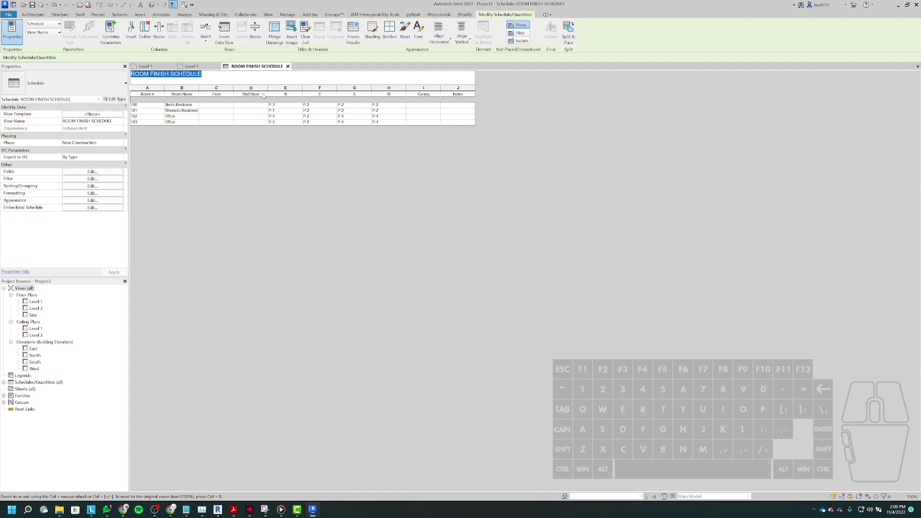
pyautogui.click(288, 96)
pyautogui.moveTo(290, 96); pyautogui.dragTo(385, 98)
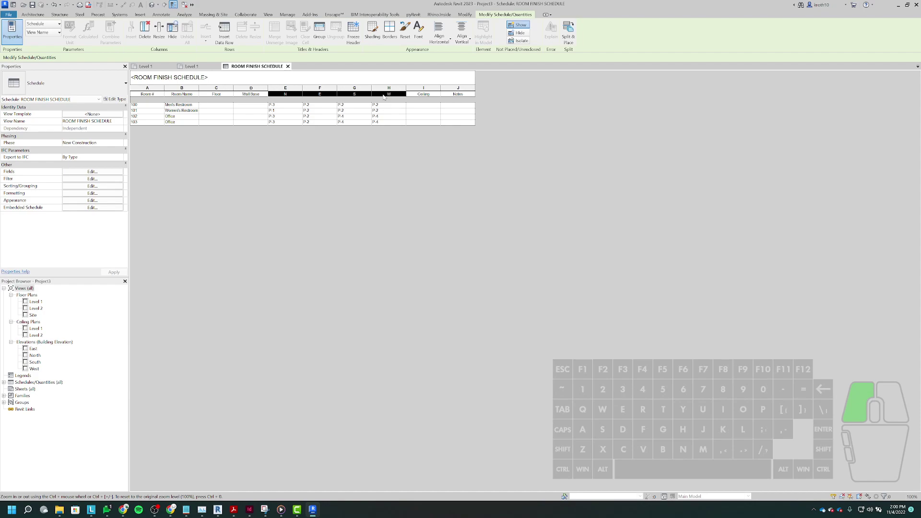
pyautogui.moveTo(384, 97); pyautogui.dragTo(384, 97)
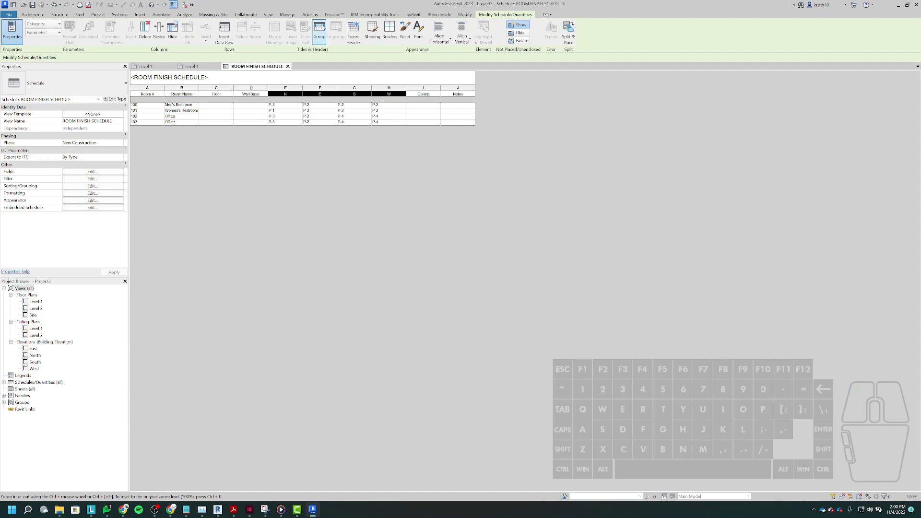
pyautogui.click(320, 30)
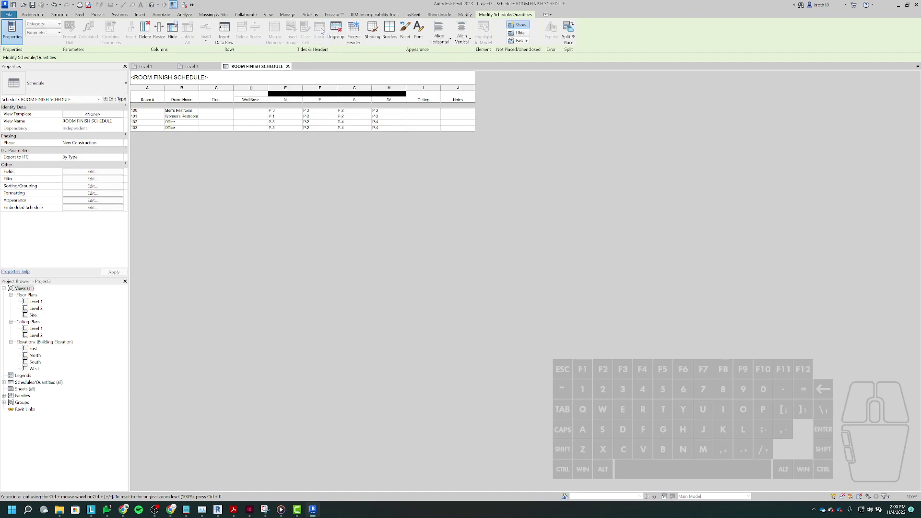
# Step: Name the shared heading above the wall columns Partitions and adjust its horizontal alignment
pyautogui.click(344, 95)
pyautogui.write('PA')
pyautogui.press('BackSpace')
pyautogui.write('aint')
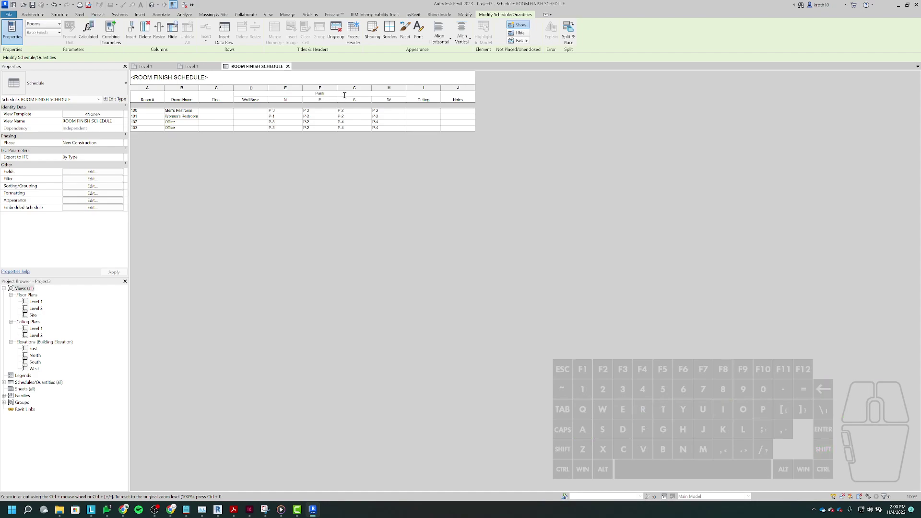
pyautogui.write('ns')
pyautogui.click(334, 95)
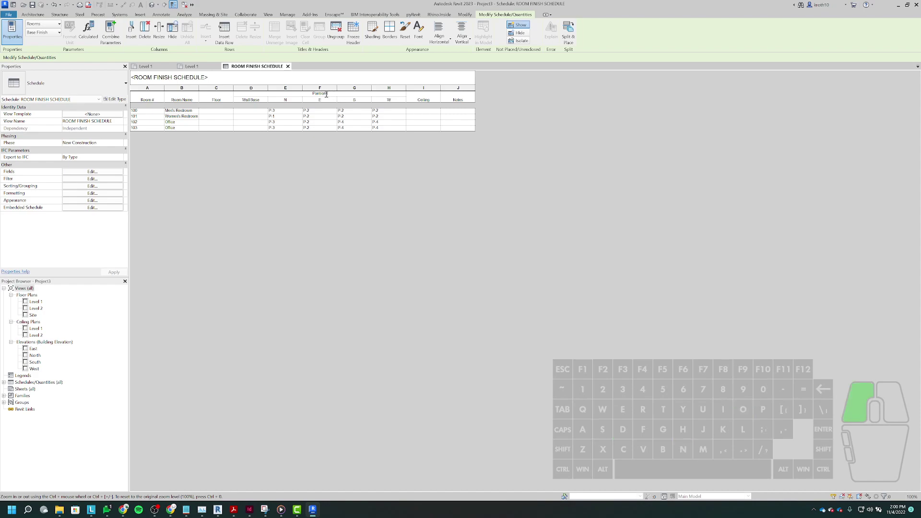
pyautogui.click(446, 42)
pyautogui.click(445, 68)
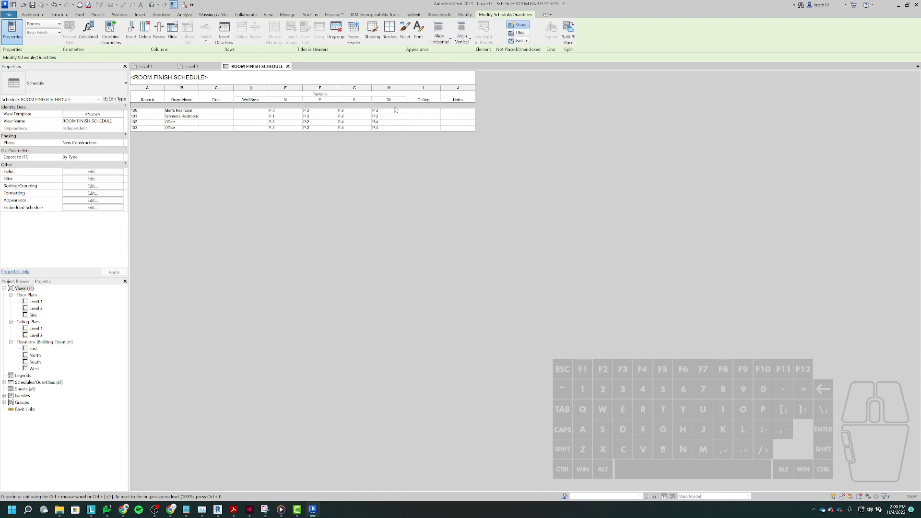
# Step: Undo the Partitions heading and the grouping of the wall columns
pyautogui.click(248, 95)
pyautogui.click(54, 4)
pyautogui.click(54, 5)
pyautogui.click(53, 5)
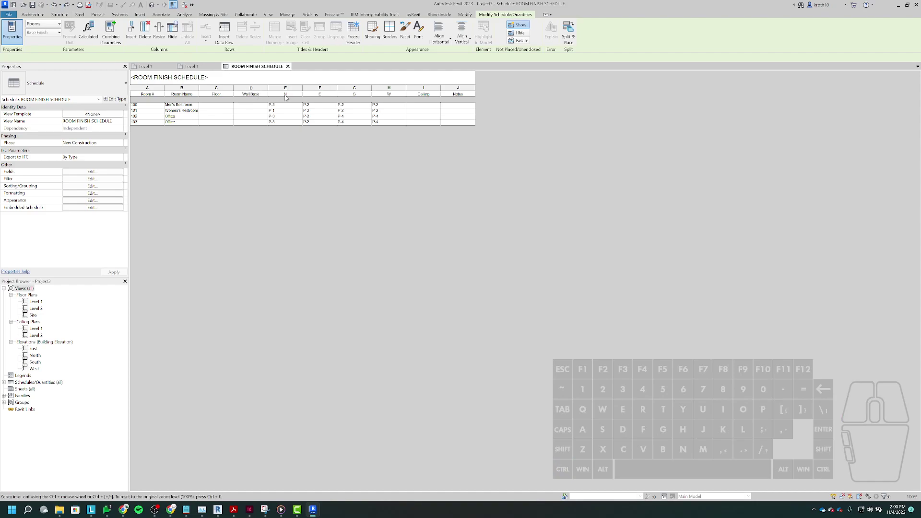
# Step: Group the N, E, S and W headings under a shared heading named PARTITIONS in capitals
pyautogui.moveTo(305, 96); pyautogui.dragTo(385, 98)
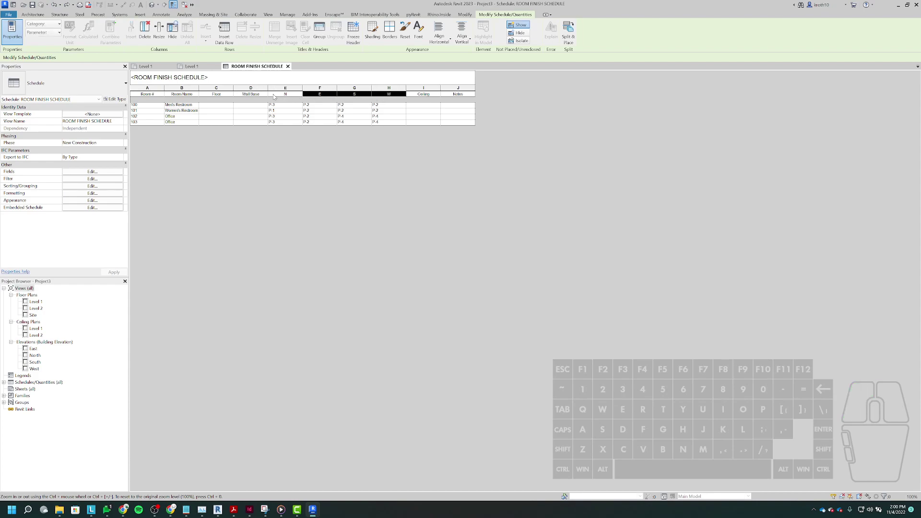
pyautogui.click(319, 33)
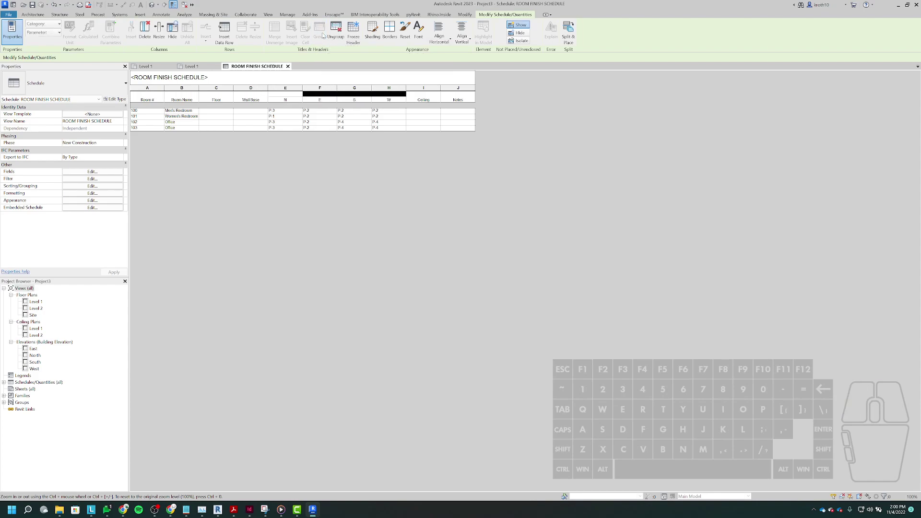
pyautogui.click(333, 93)
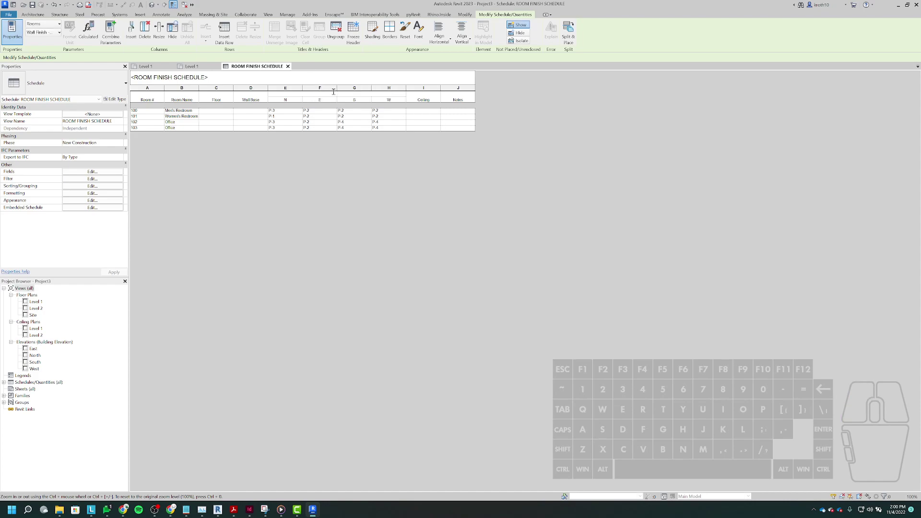
pyautogui.write('Partitions')
pyautogui.click(316, 92)
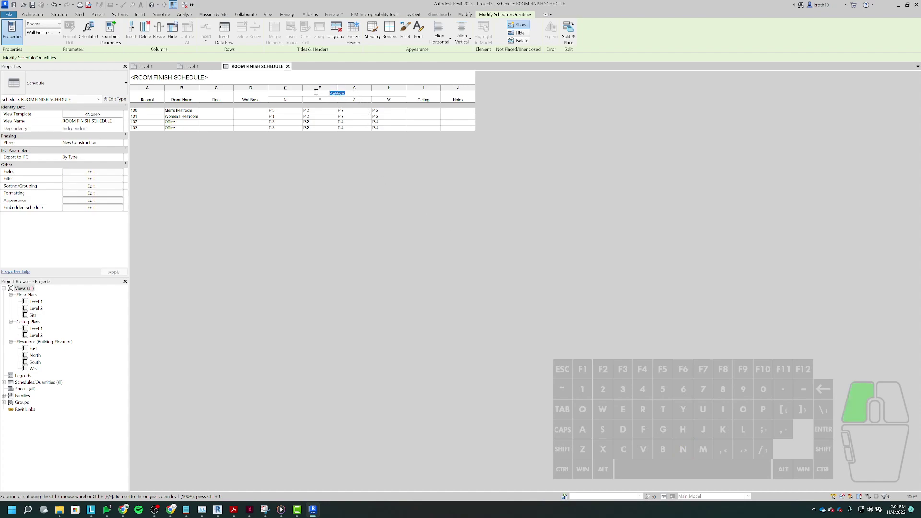
pyautogui.write('PARTI')
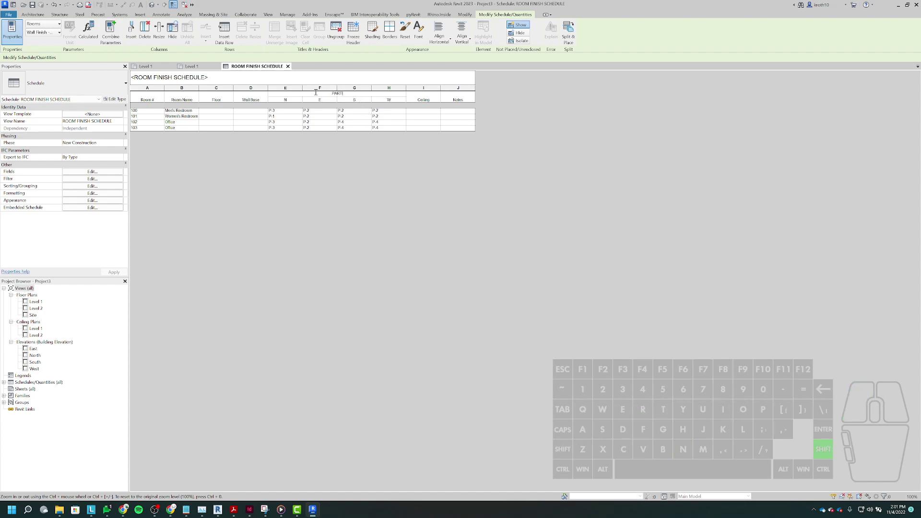
pyautogui.write('TIONS')
pyautogui.click(412, 100)
pyautogui.click(411, 100)
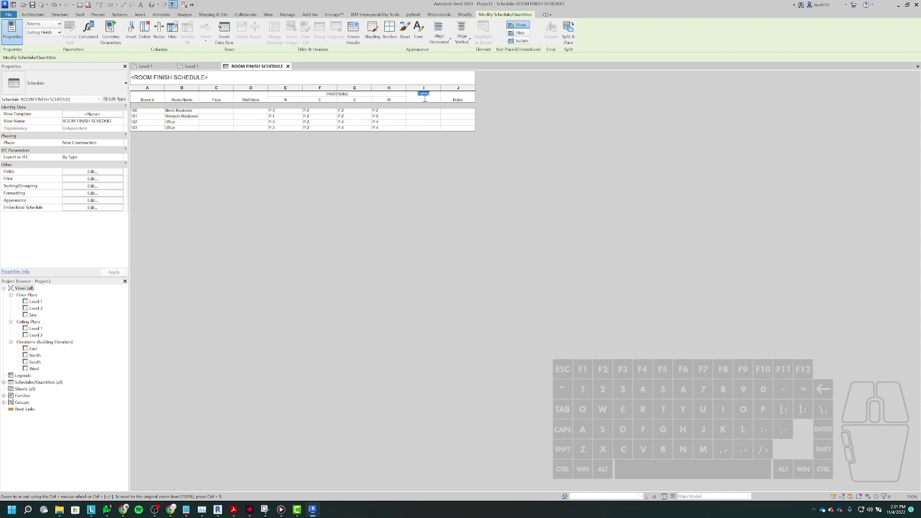
pyautogui.click(398, 117)
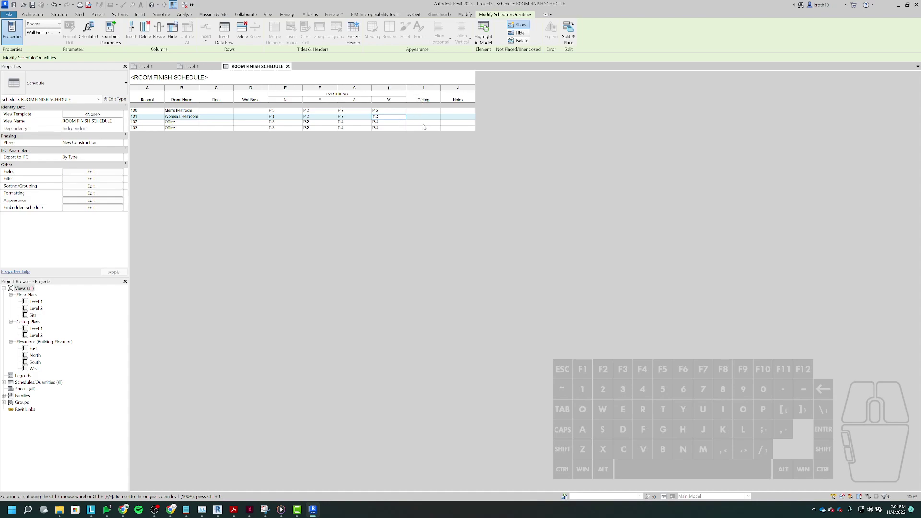
pyautogui.click(420, 112)
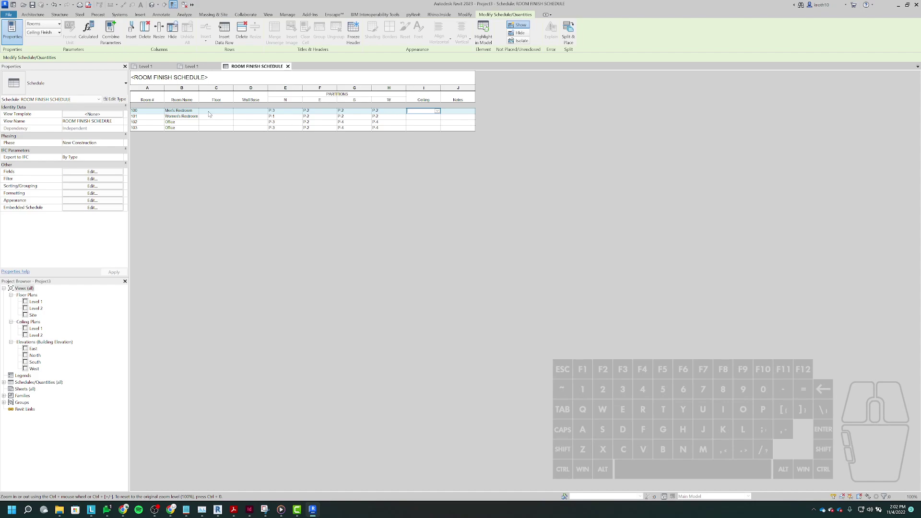
# Step: Create a project parameter named Ceiling Height of type Text, grouped under Text, and add it to the schedule
pyautogui.click(90, 174)
pyautogui.click(402, 212)
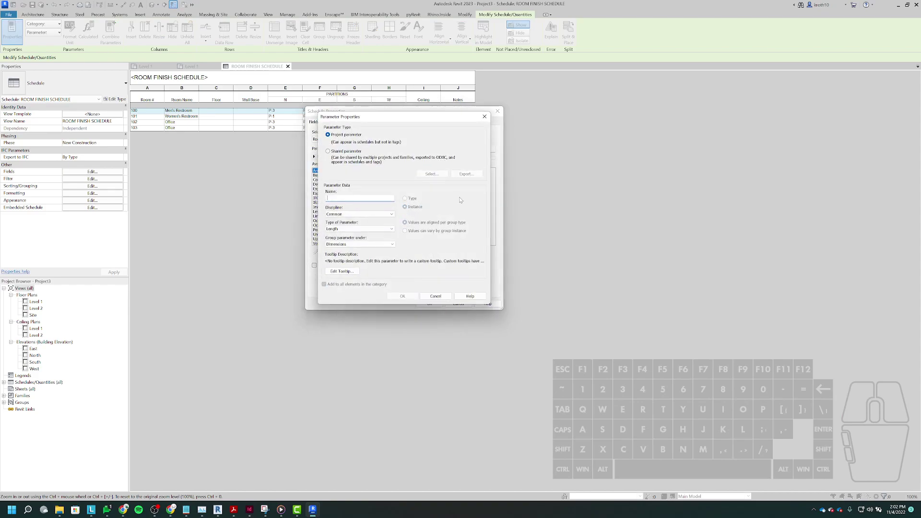
pyautogui.write('Ceiling Height')
pyautogui.click(361, 229)
pyautogui.click(360, 234)
pyautogui.moveTo(377, 120); pyautogui.dragTo(469, 116)
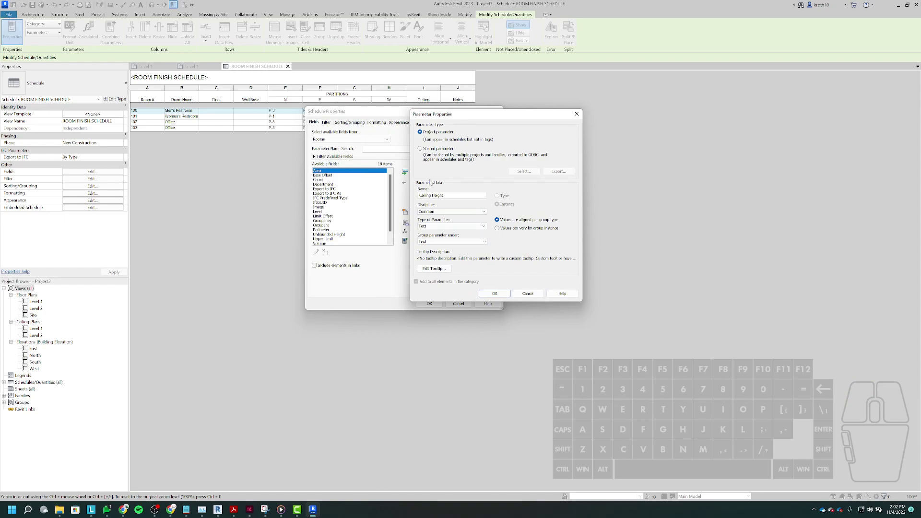
pyautogui.click(493, 294)
pyautogui.click(430, 304)
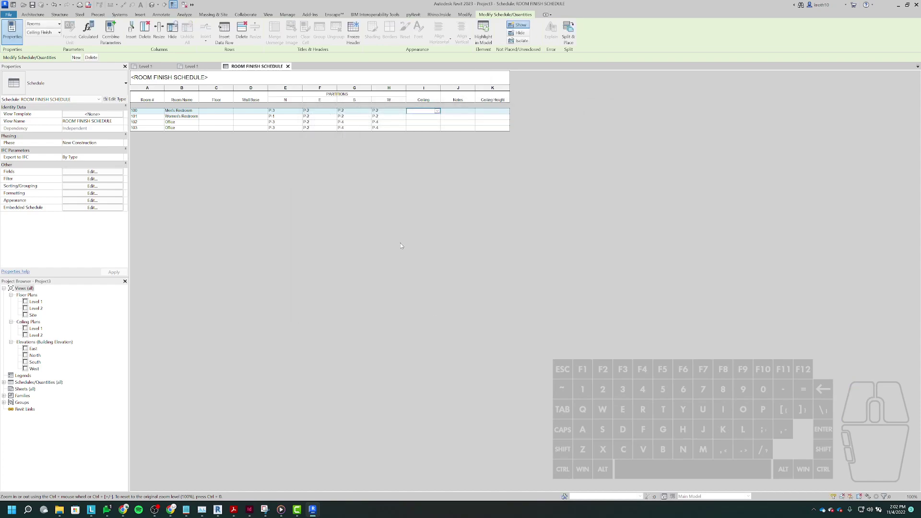
# Step: Reorder the schedule fields so that Ceiling Height comes directly before Ceiling Finish
pyautogui.click(485, 89)
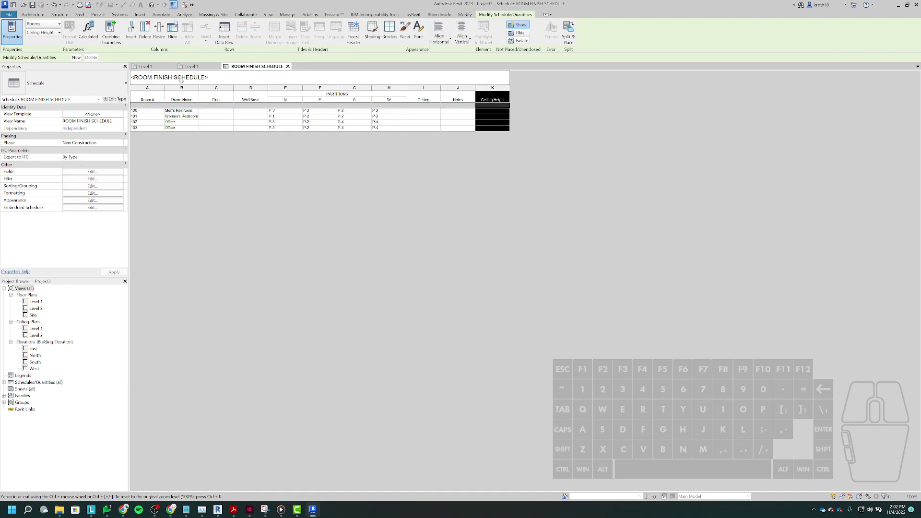
pyautogui.click(70, 174)
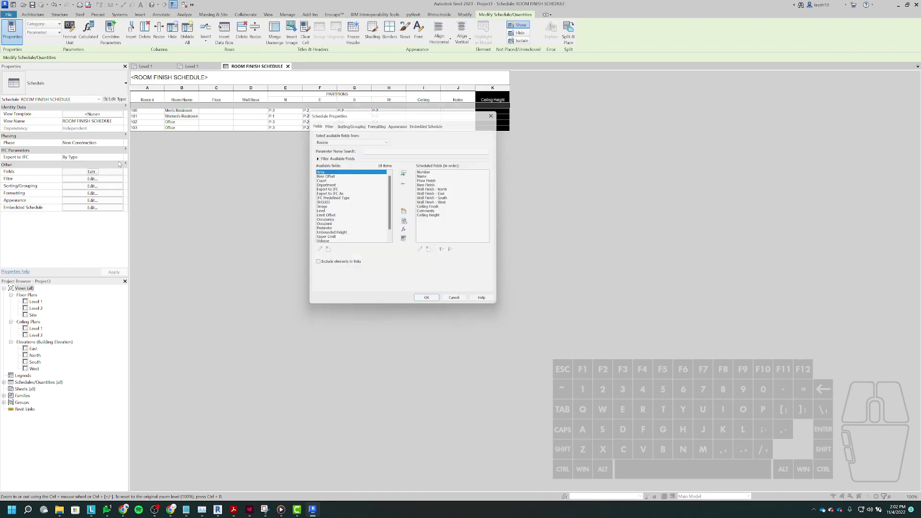
pyautogui.click(438, 212)
pyautogui.click(425, 217)
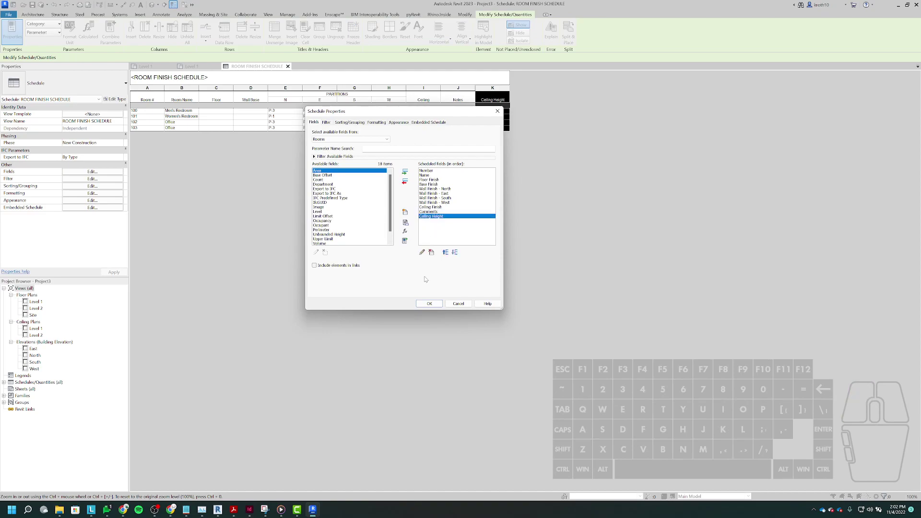
pyautogui.click(445, 252)
pyautogui.click(446, 252)
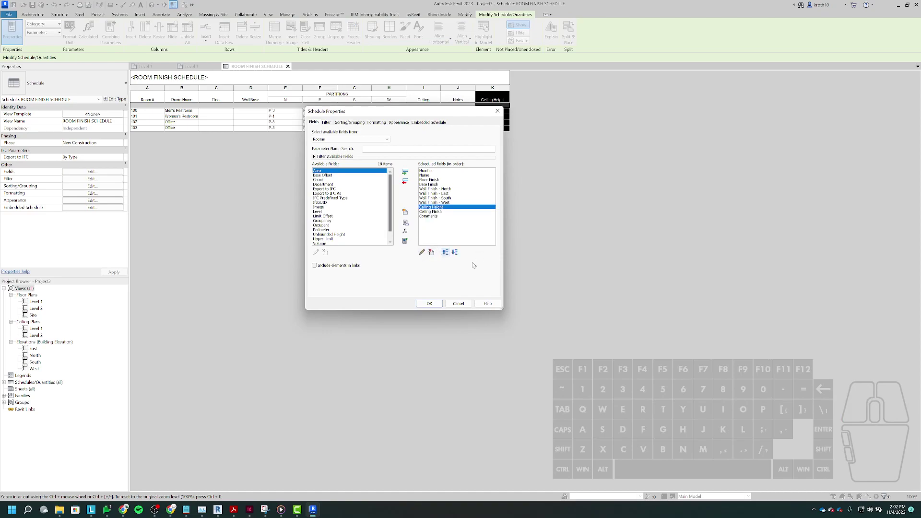
pyautogui.click(419, 304)
# Step: Group the Ceiling Height and Ceiling headings under a shared CEILING heading, and rename the Ceiling heading to MTL
pyautogui.click(456, 101)
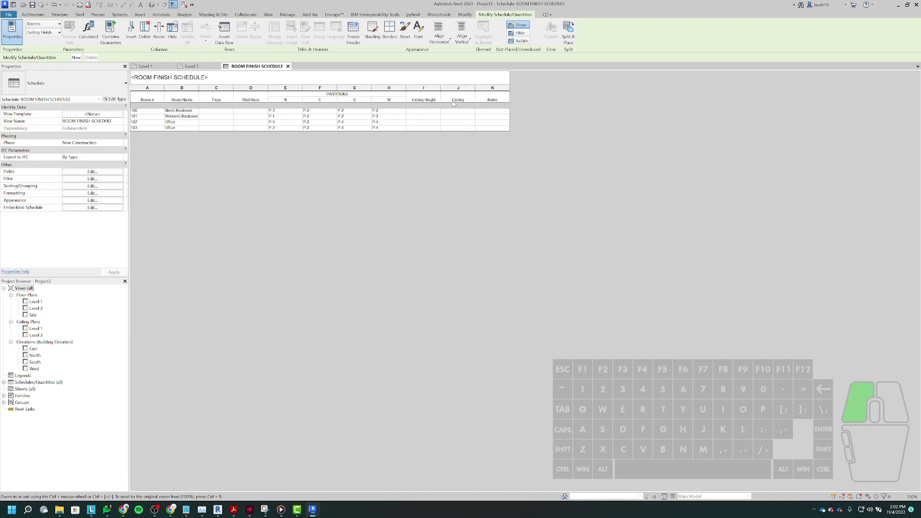
pyautogui.moveTo(434, 98); pyautogui.dragTo(455, 99)
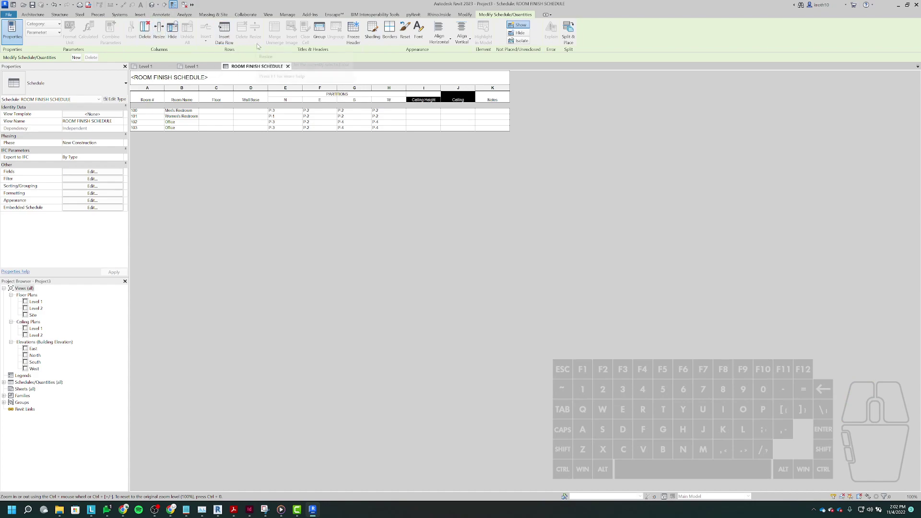
pyautogui.click(319, 30)
pyautogui.click(448, 93)
pyautogui.write('CEILING')
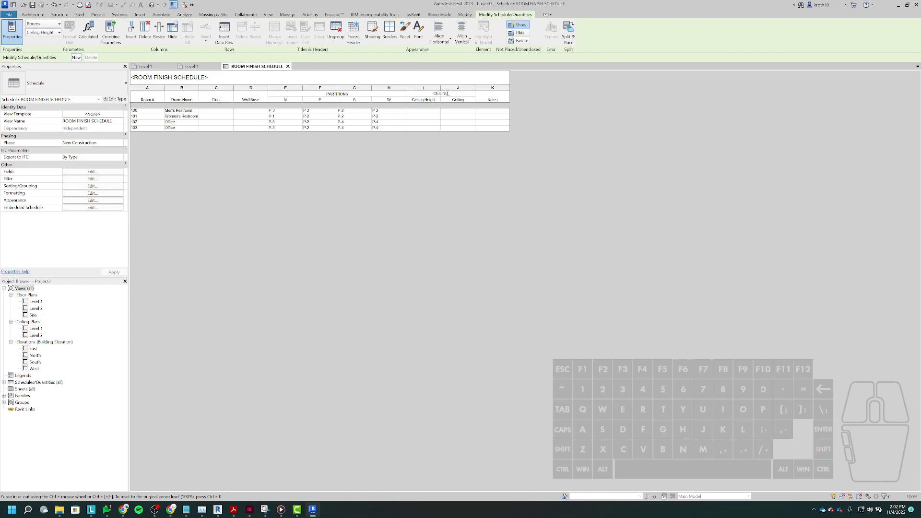
pyautogui.click(458, 99)
pyautogui.write('MTL')
# Step: Enter a ceiling height of 9'-0" for the Men's Restroom, room 100
pyautogui.click(421, 111)
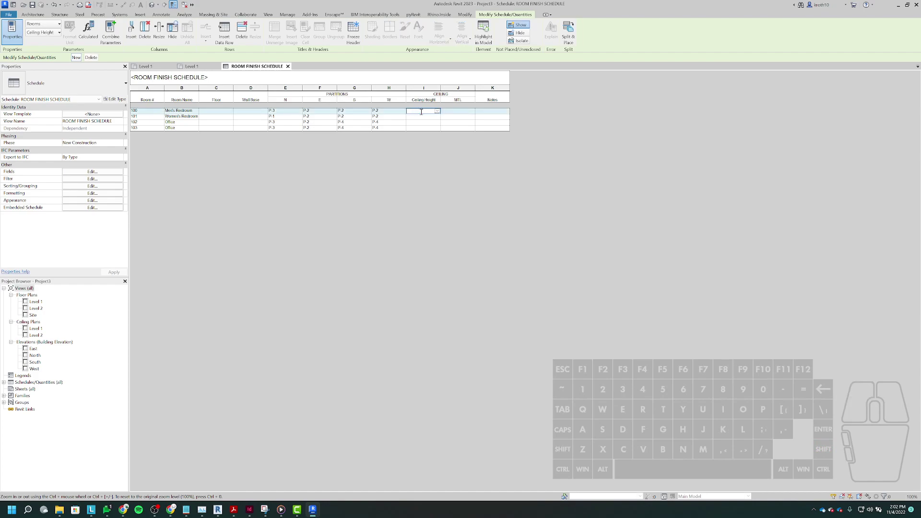
pyautogui.write("9'")
pyautogui.press('Return')
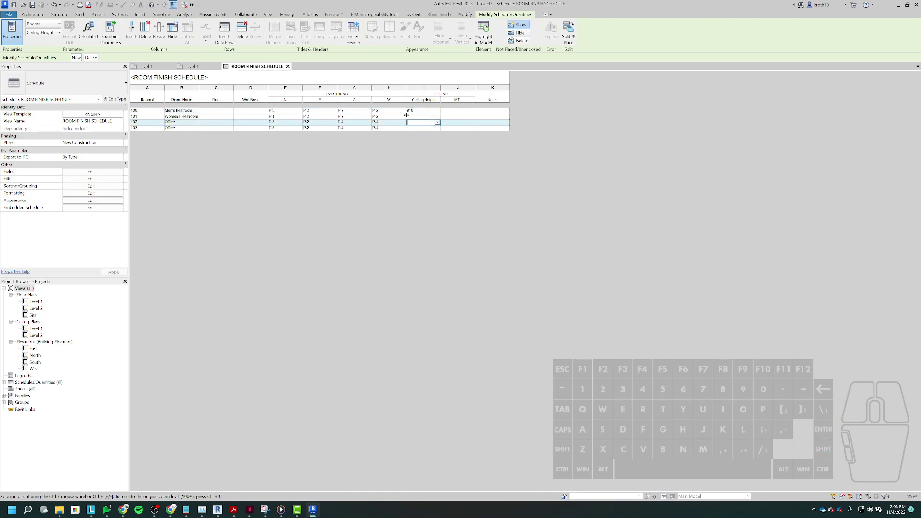
pyautogui.click(414, 112)
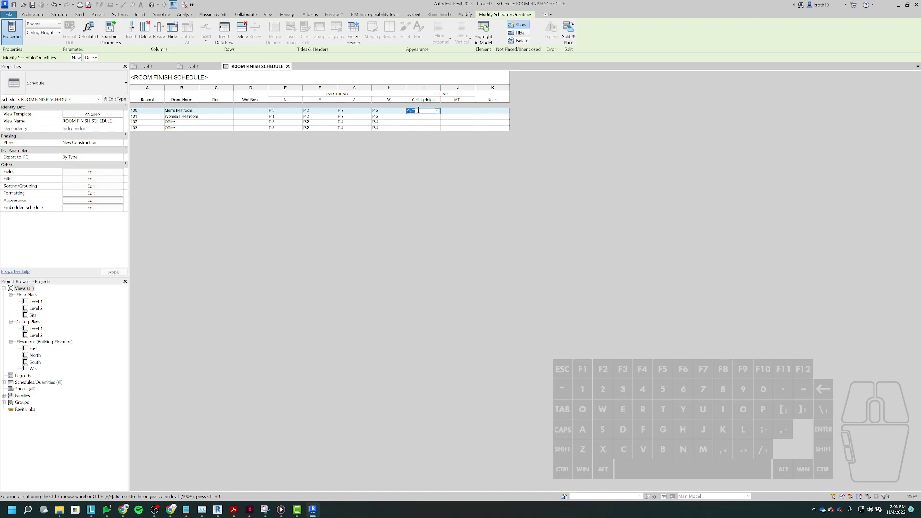
pyautogui.moveTo(418, 110); pyautogui.dragTo(409, 113)
pyautogui.doubleClick(417, 111)
pyautogui.moveTo(427, 110); pyautogui.dragTo(397, 106)
pyautogui.press('Tab')
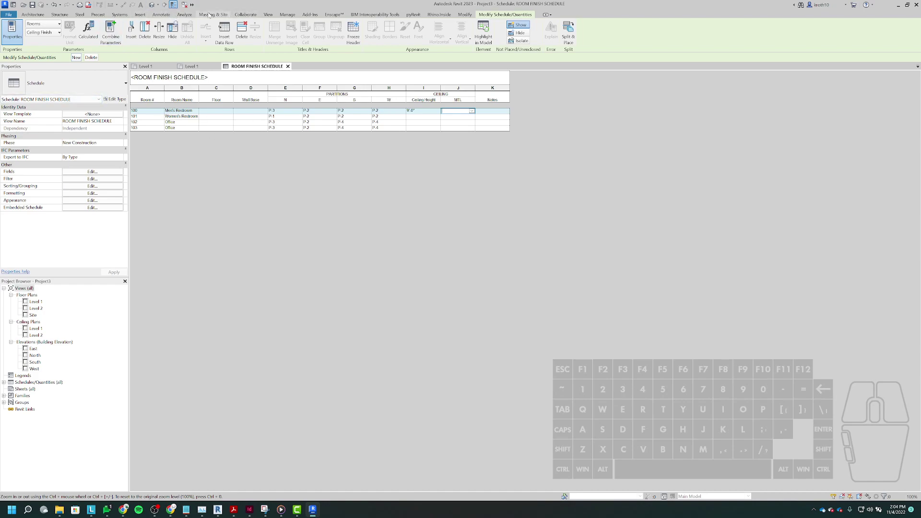
# Step: Start a new global parameter and name it Office Floor Finish
pyautogui.click(287, 14)
pyautogui.click(175, 33)
pyautogui.moveTo(167, 118); pyautogui.dragTo(633, 84)
pyautogui.click(598, 235)
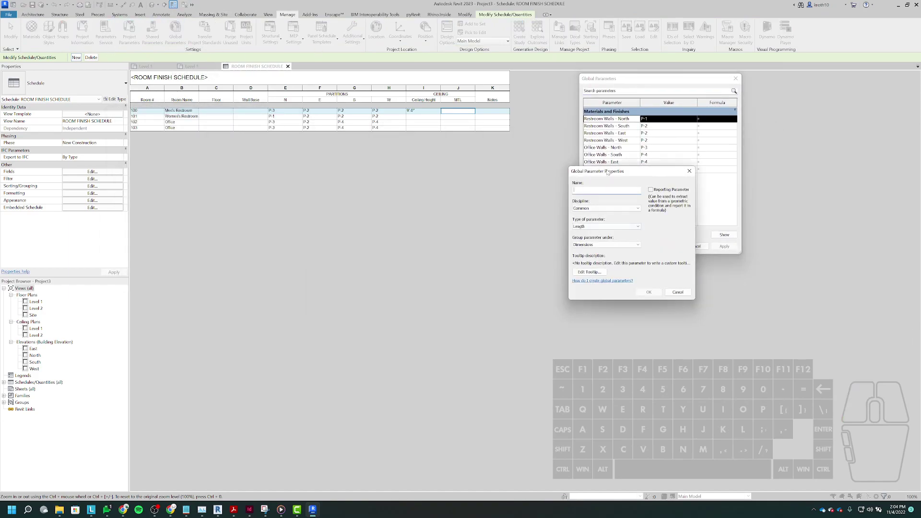
pyautogui.write('Office')
pyautogui.write(' Floor')
pyautogui.write(' Fish')
pyautogui.write('nish')
# Step: Make Office Floor Finish a Text parameter grouped under Materials and Finishes, and create it
pyautogui.click(598, 226)
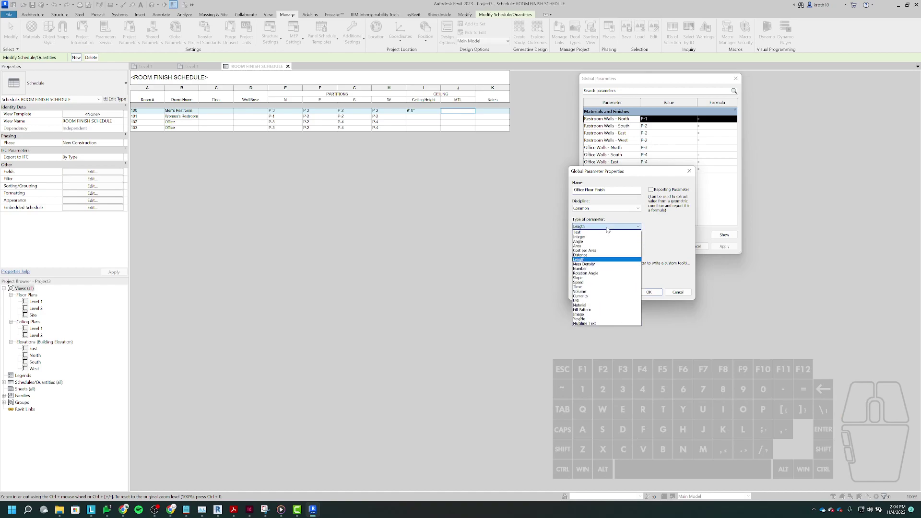
pyautogui.press('t')
pyautogui.click(590, 232)
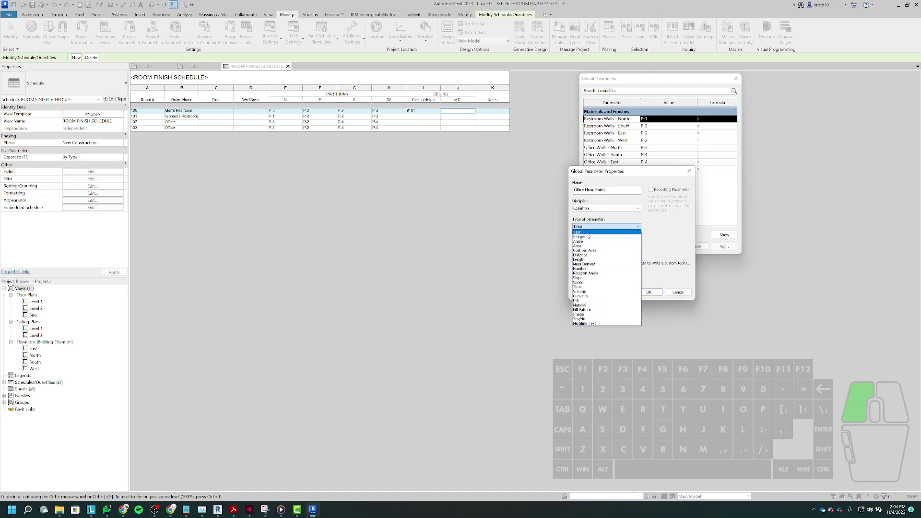
pyautogui.click(595, 247)
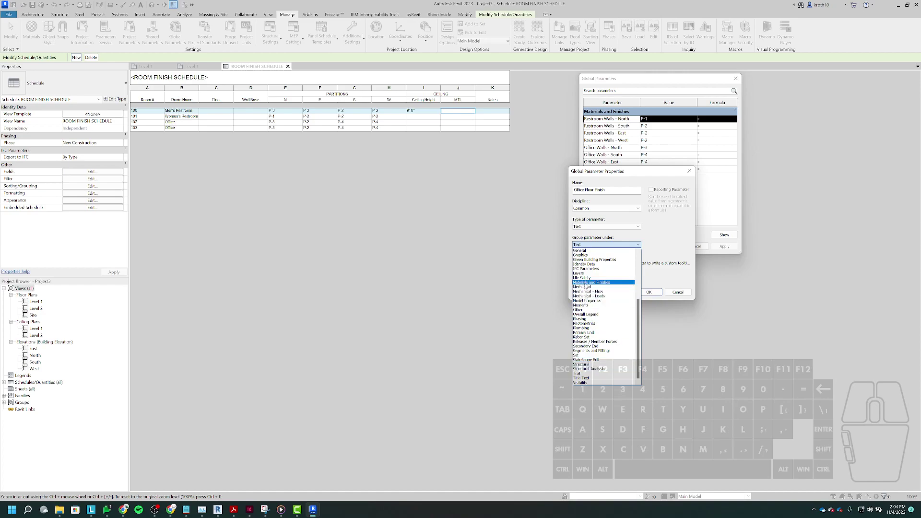
pyautogui.click(591, 282)
pyautogui.click(649, 292)
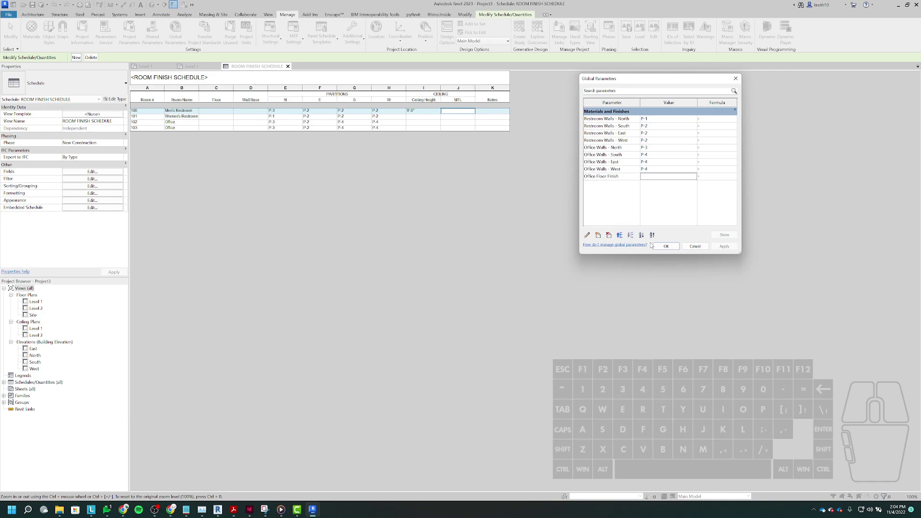
# Step: Set the Office Floor Finish global parameter to CPT-1 and accept the global parameters
pyautogui.click(653, 177)
pyautogui.write('CPT-')
pyautogui.click(667, 245)
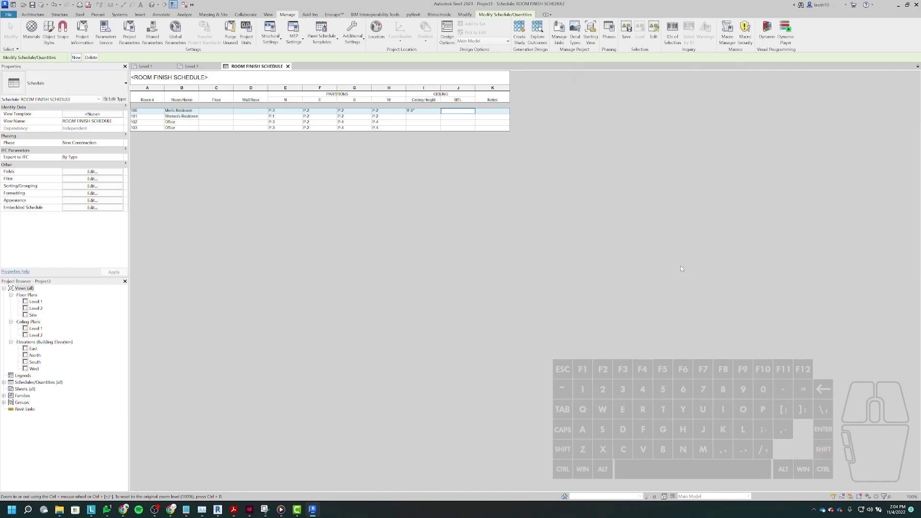
# Step: On the Level 1 floor plan, associate the Floor Finish of offices 102 and 103 with the Office Floor Finish global parameter
pyautogui.doubleClick(36, 302)
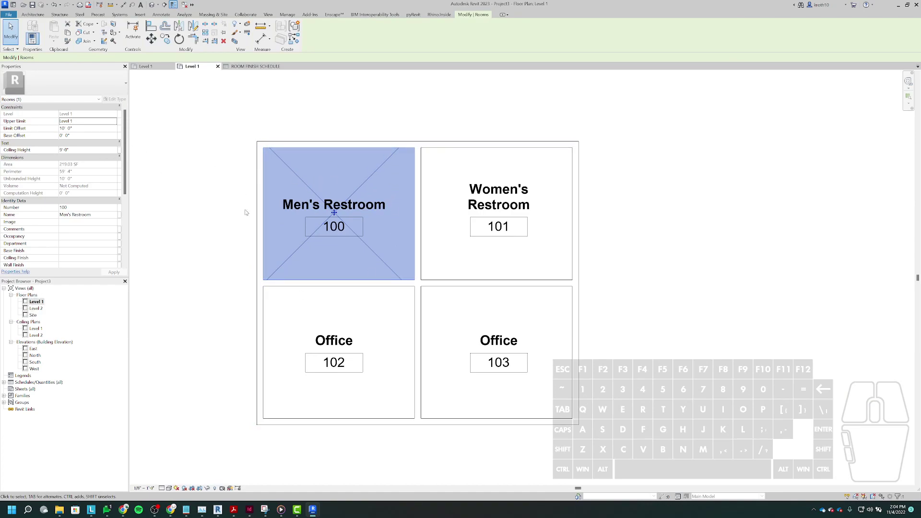
pyautogui.press('Escape')
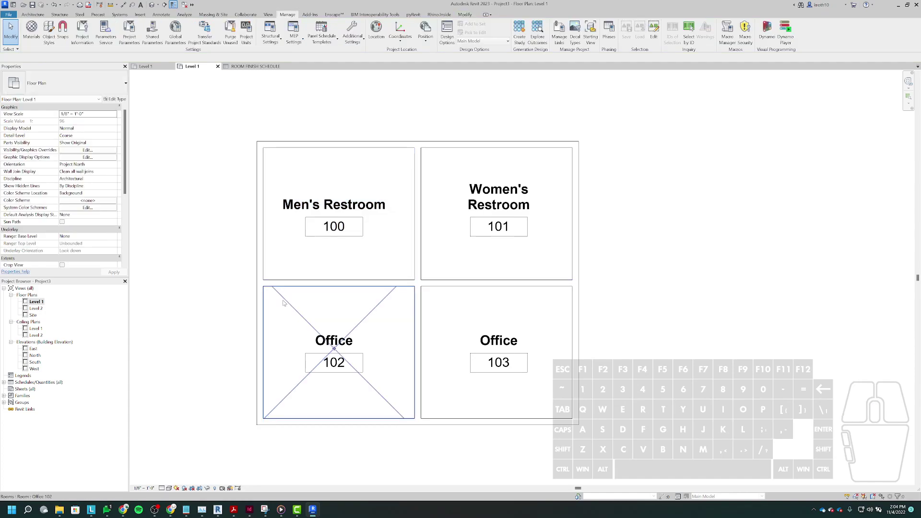
pyautogui.click(283, 303)
pyautogui.keyDown('ctrl'); pyautogui.click(462, 309); pyautogui.keyUp('ctrl')
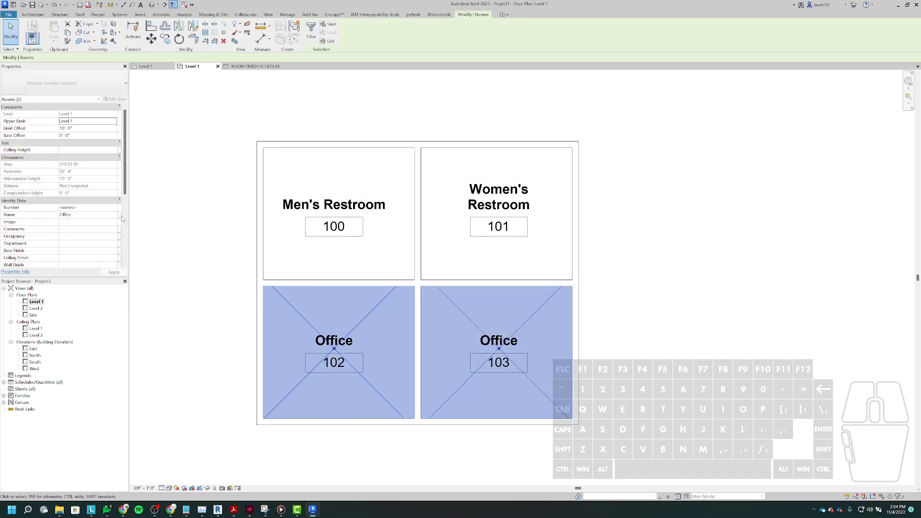
pyautogui.scroll(-3, 122, 218)
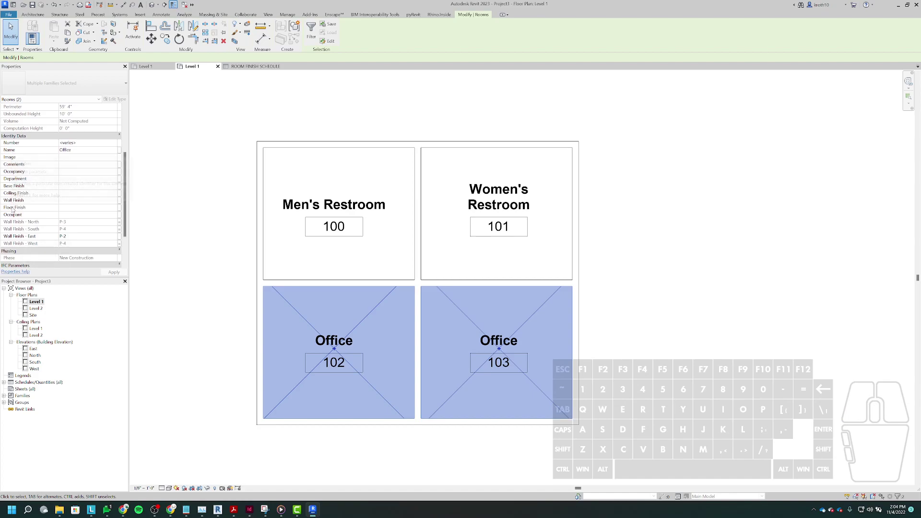
pyautogui.click(120, 208)
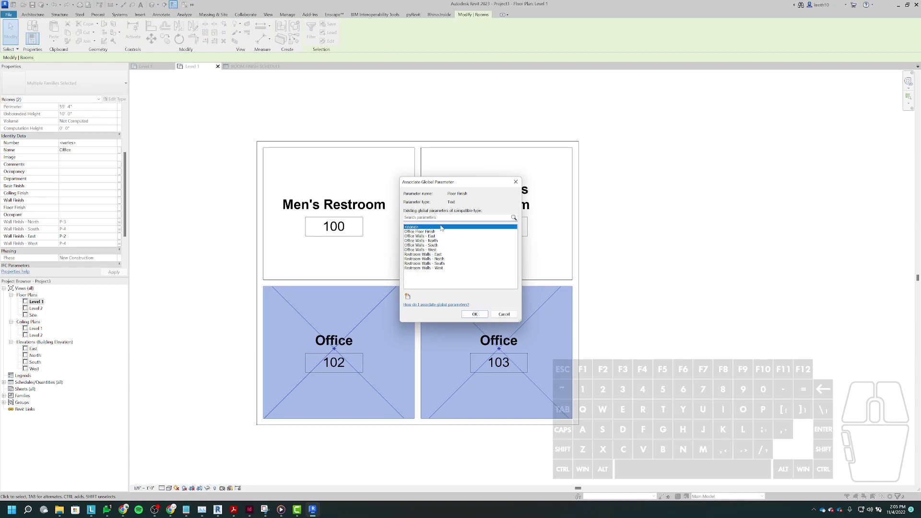
pyautogui.click(423, 232)
pyautogui.click(473, 314)
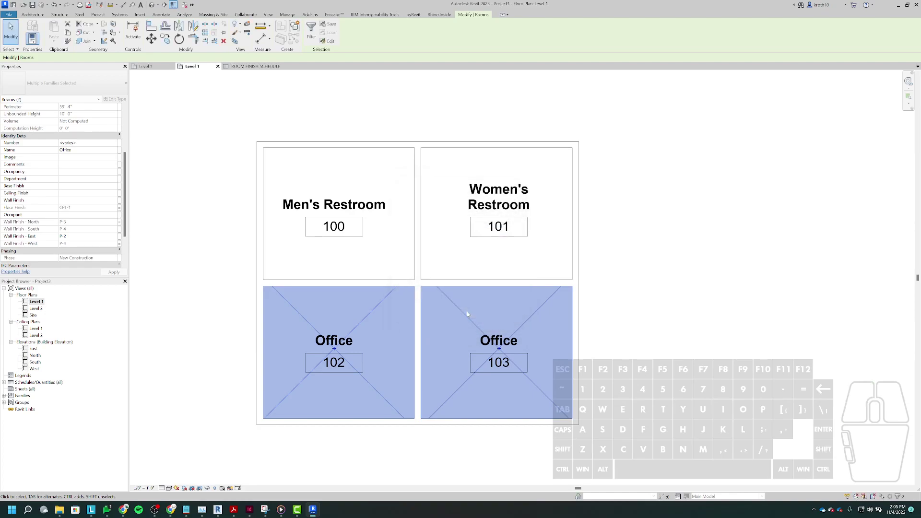
pyautogui.press('Escape')
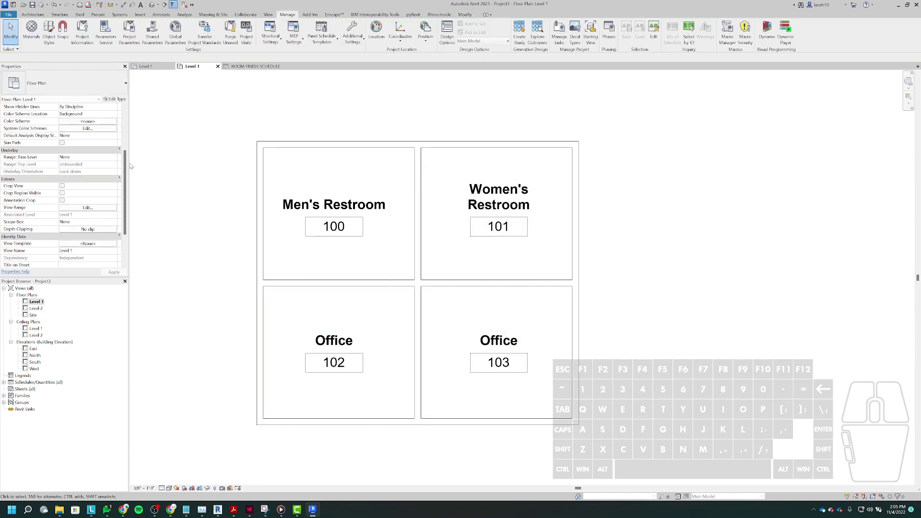
# Step: Return to the Room Finish Schedule and set the Restroom Walls - North global parameter to P-3
pyautogui.click(256, 66)
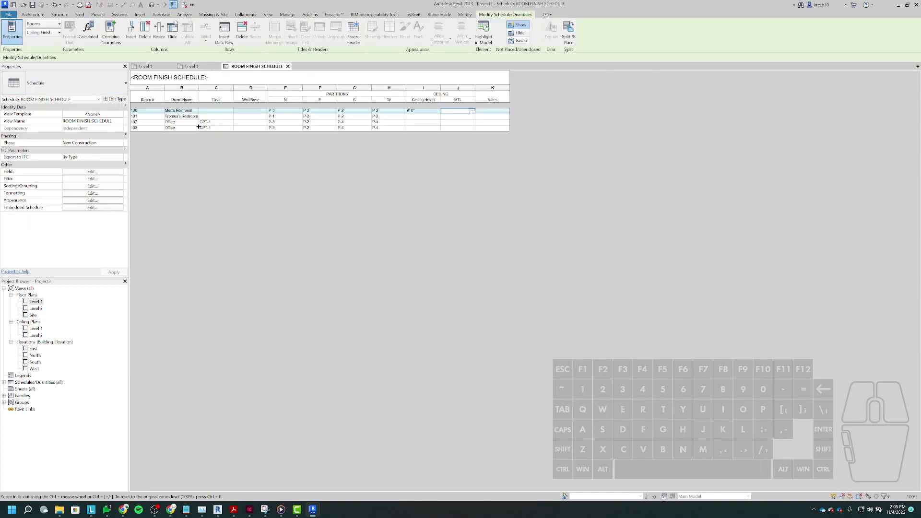
pyautogui.click(207, 148)
pyautogui.click(288, 15)
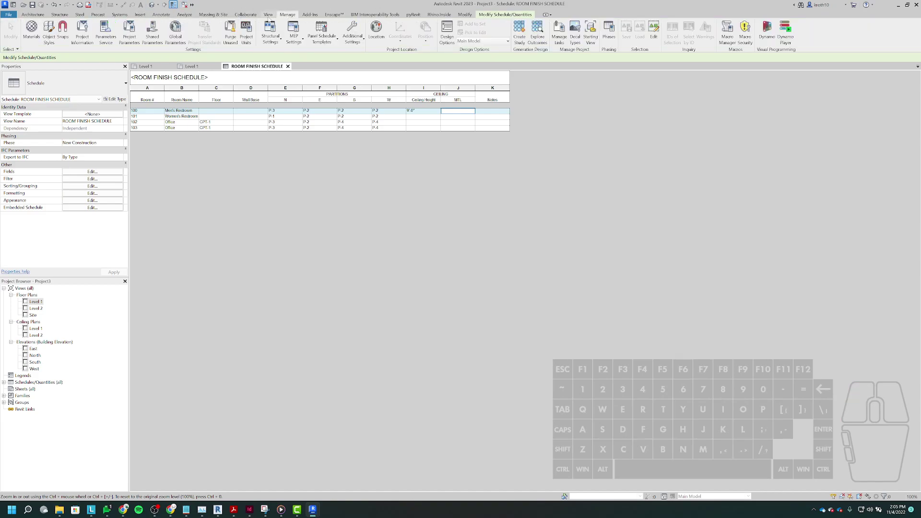
pyautogui.click(175, 32)
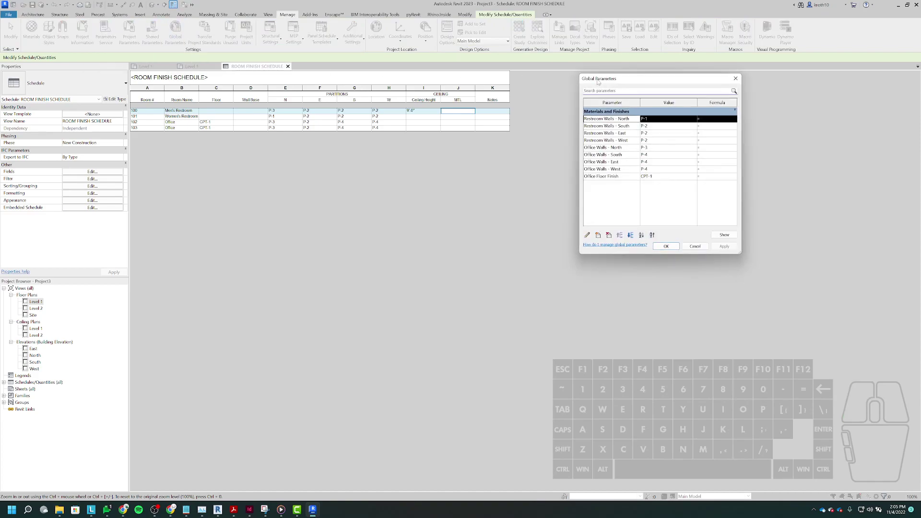
pyautogui.moveTo(620, 78); pyautogui.dragTo(622, 92)
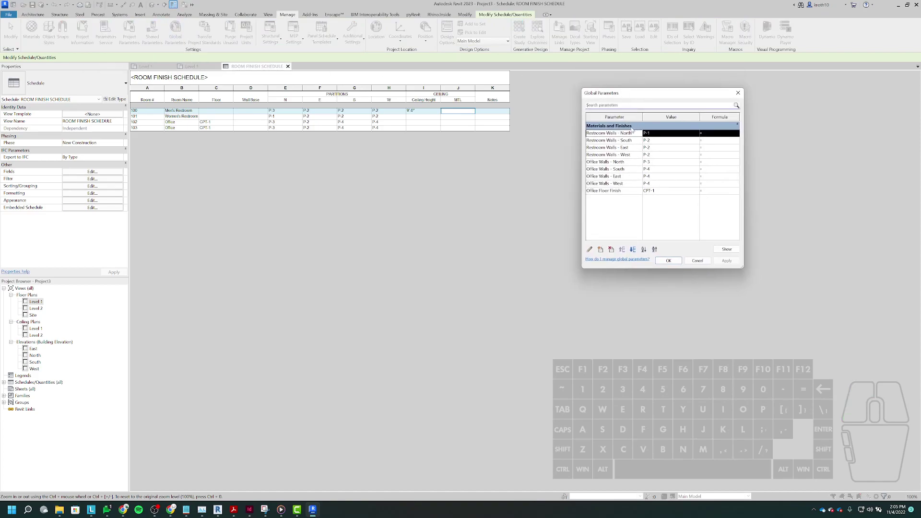
pyautogui.click(659, 134)
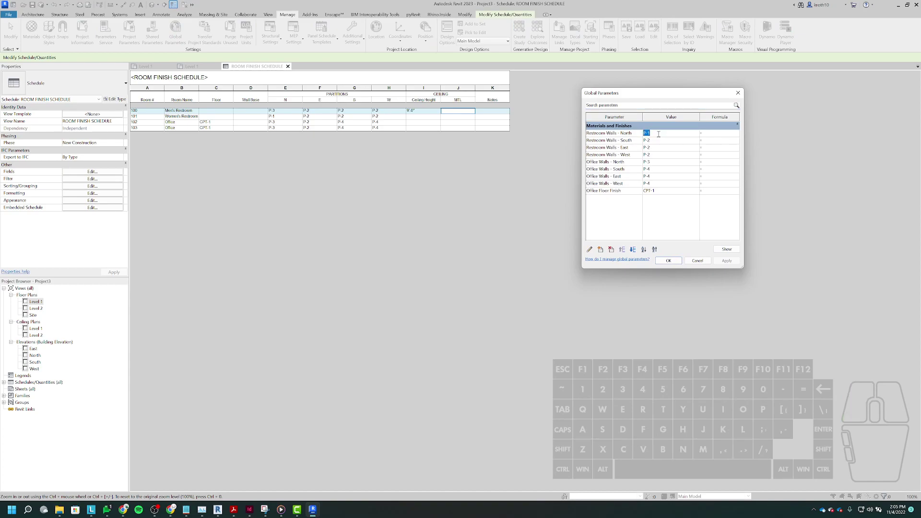
pyautogui.click(658, 135)
pyautogui.press('BackSpace')
pyautogui.write('3')
pyautogui.click(731, 261)
pyautogui.click(667, 261)
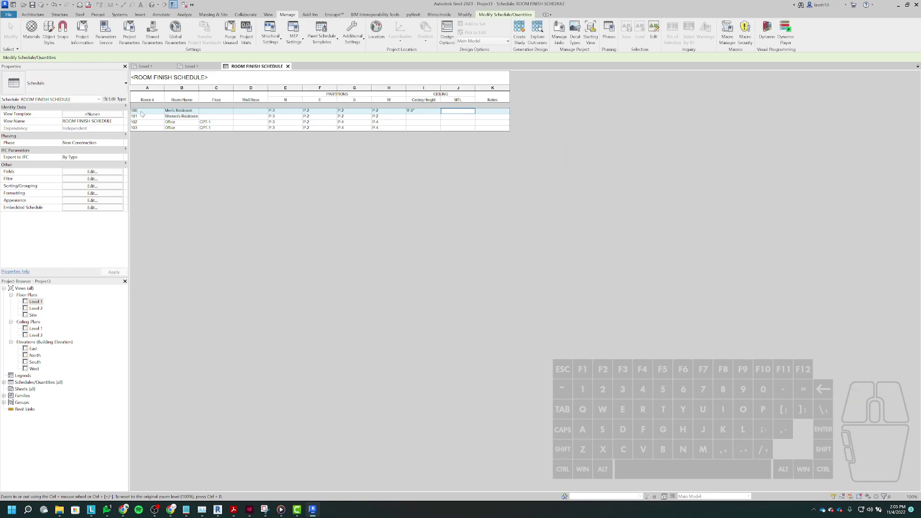
pyautogui.click(245, 112)
pyautogui.write('sdfshjd')
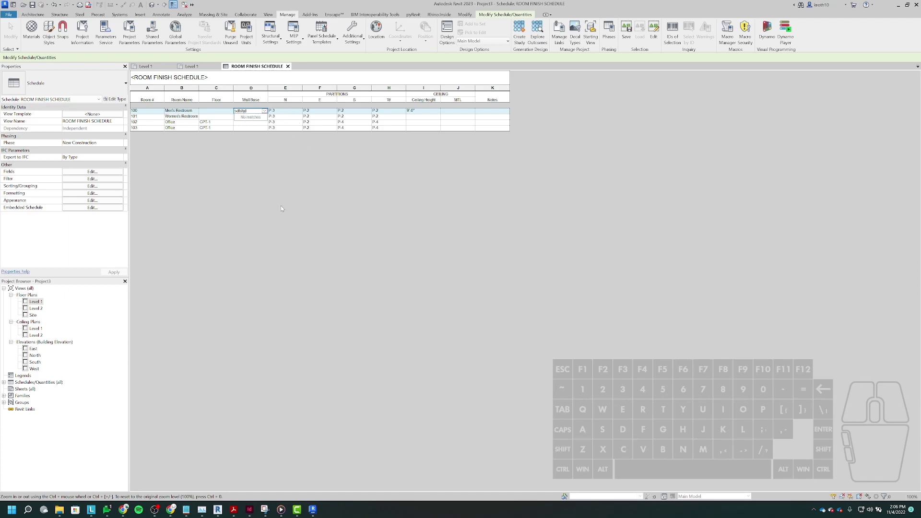
pyautogui.press('BackSpace')
pyautogui.press('BackSpace')
pyautogui.press('BackSpace')
pyautogui.press('BackSpace')
pyautogui.press('BackSpace')
pyautogui.press('BackSpace')
pyautogui.press('BackSpace')
# Step: Review the global parameters for the restroom and office finishes, and close their list
pyautogui.click(175, 31)
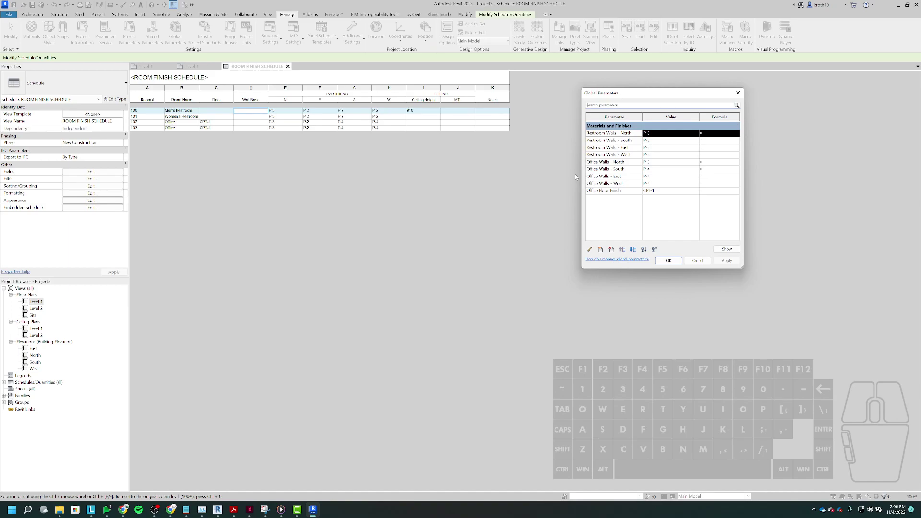
pyautogui.moveTo(634, 96); pyautogui.dragTo(630, 99)
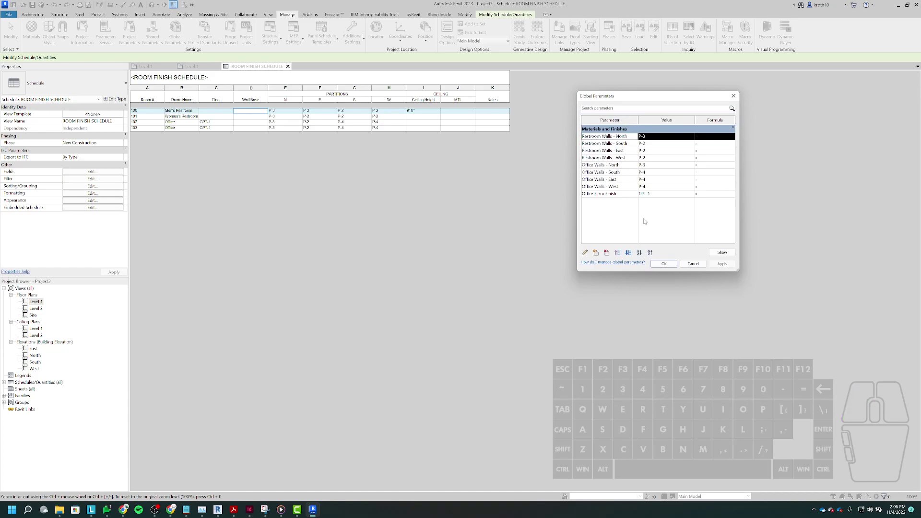
pyautogui.click(664, 264)
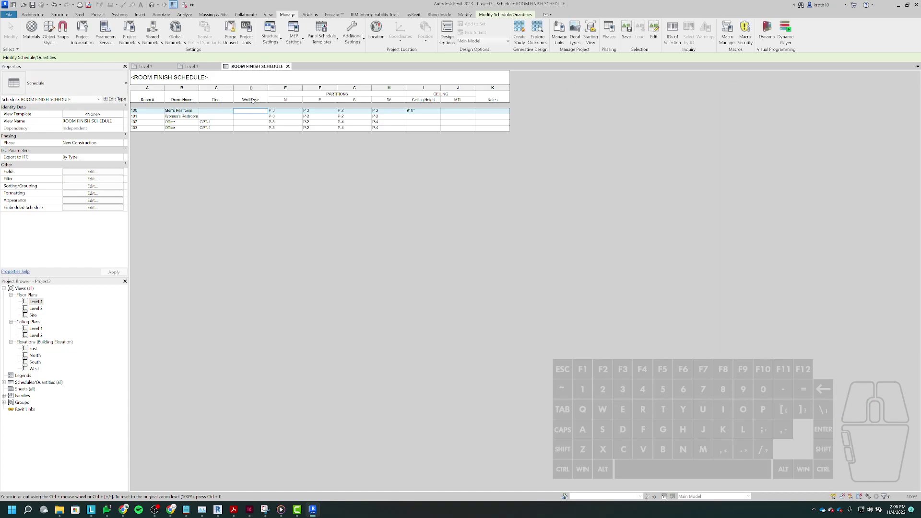